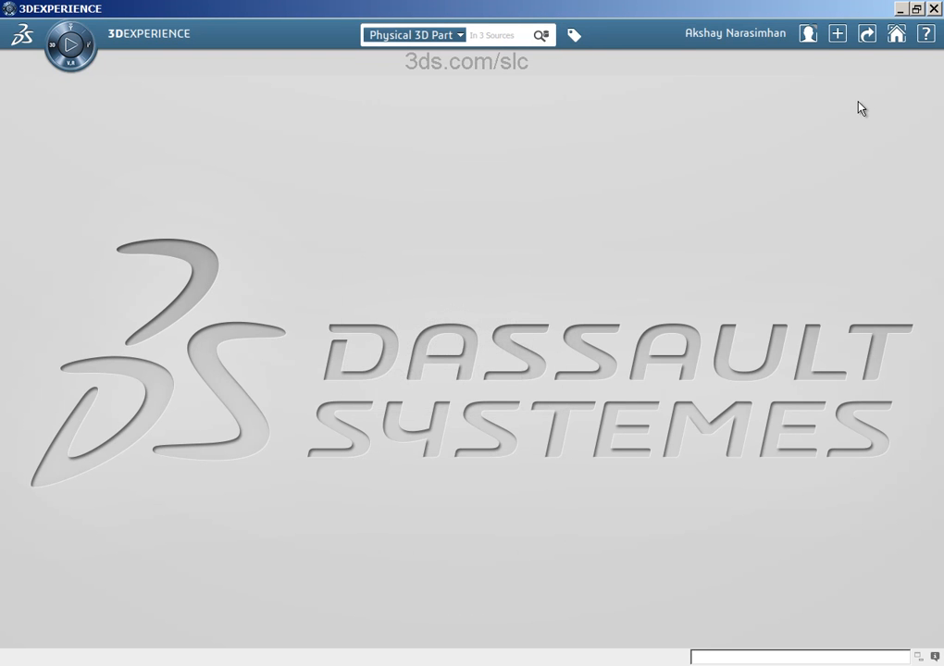
Create a new 3D part titled Cradle_part and collapse its 3D shape in the tree
{"action": "left_click", "coordinate": [840, 37]}
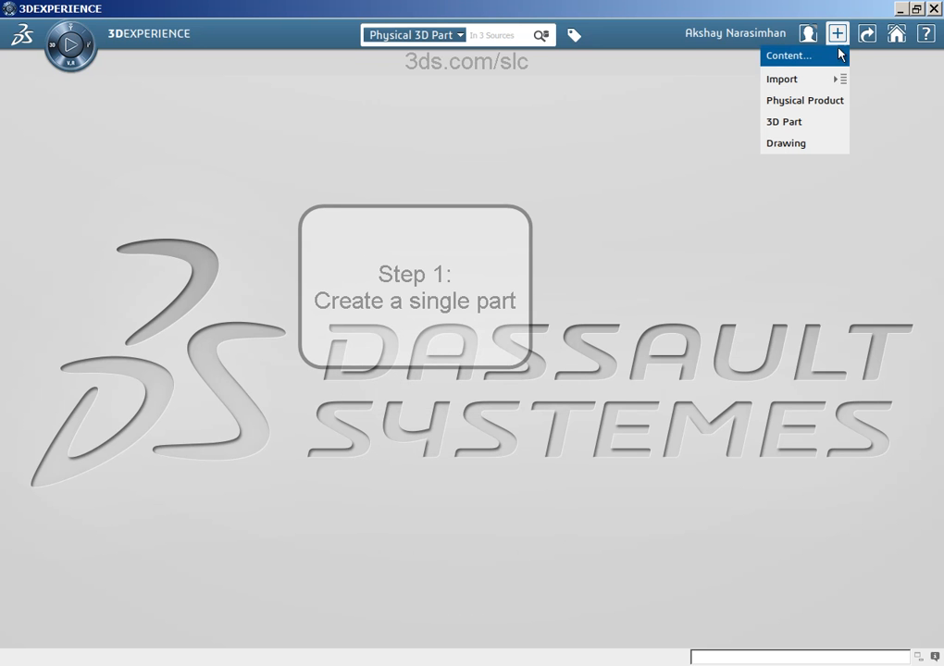
{"action": "left_click", "coordinate": [825, 129]}
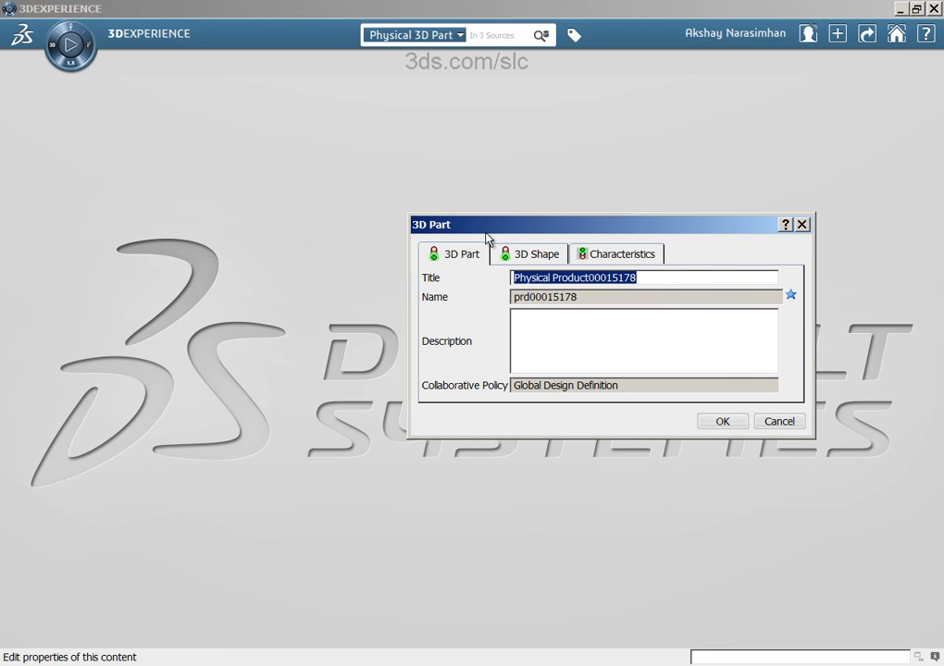
{"action": "type", "text": "Cradle_part"}
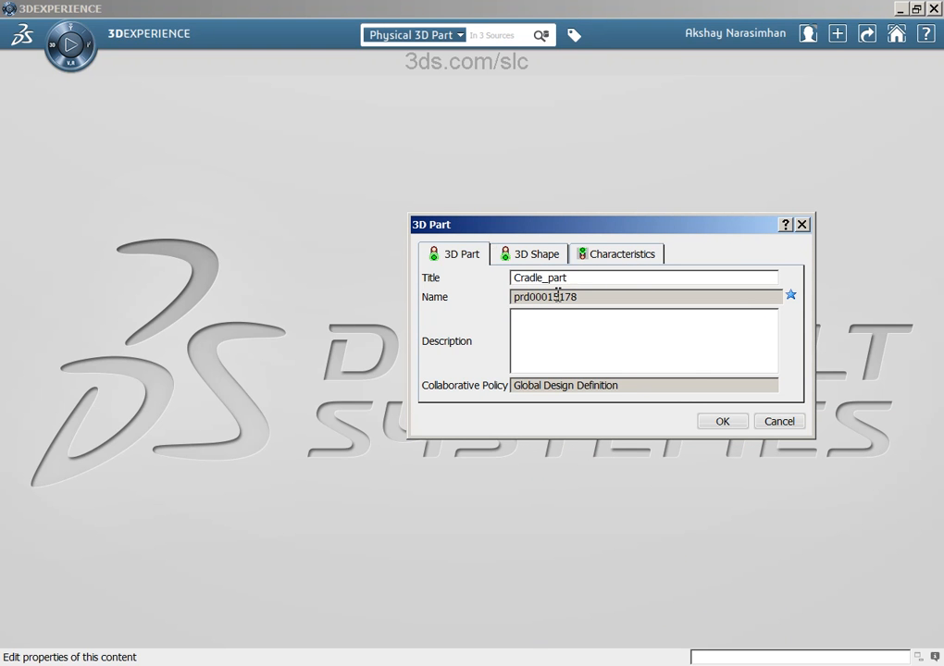
{"action": "left_click", "coordinate": [724, 419]}
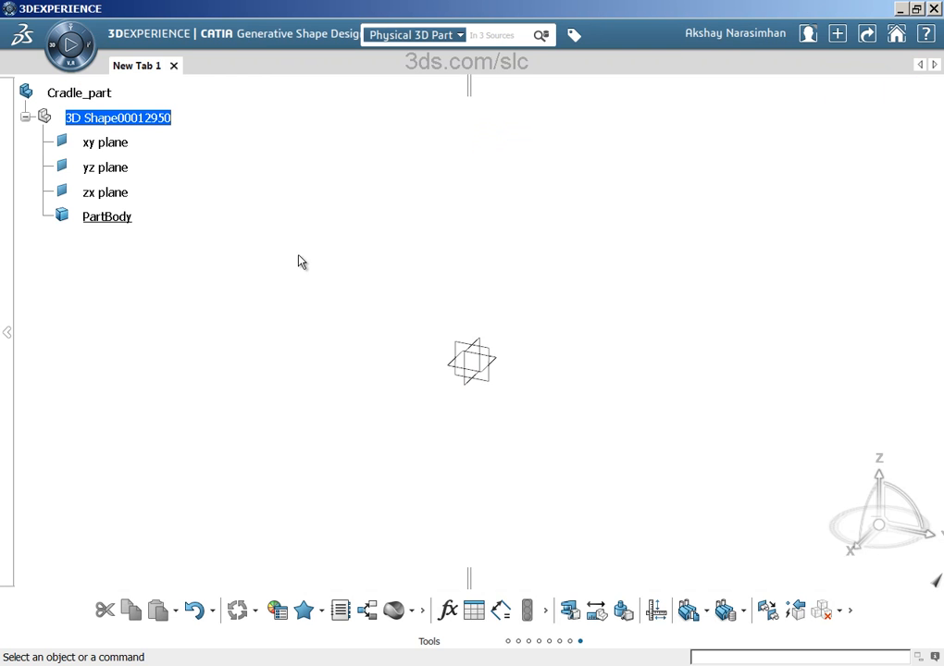
{"action": "left_click", "coordinate": [25, 118]}
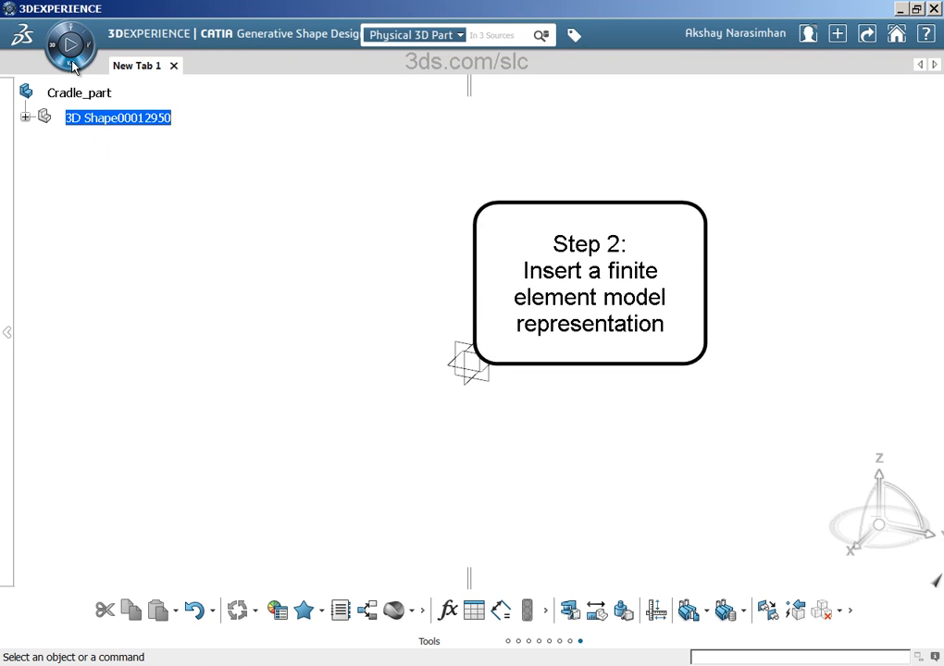
Add a finite element model to the part with Structural Model Creation, using None as the initialization method
{"action": "left_click", "coordinate": [76, 65]}
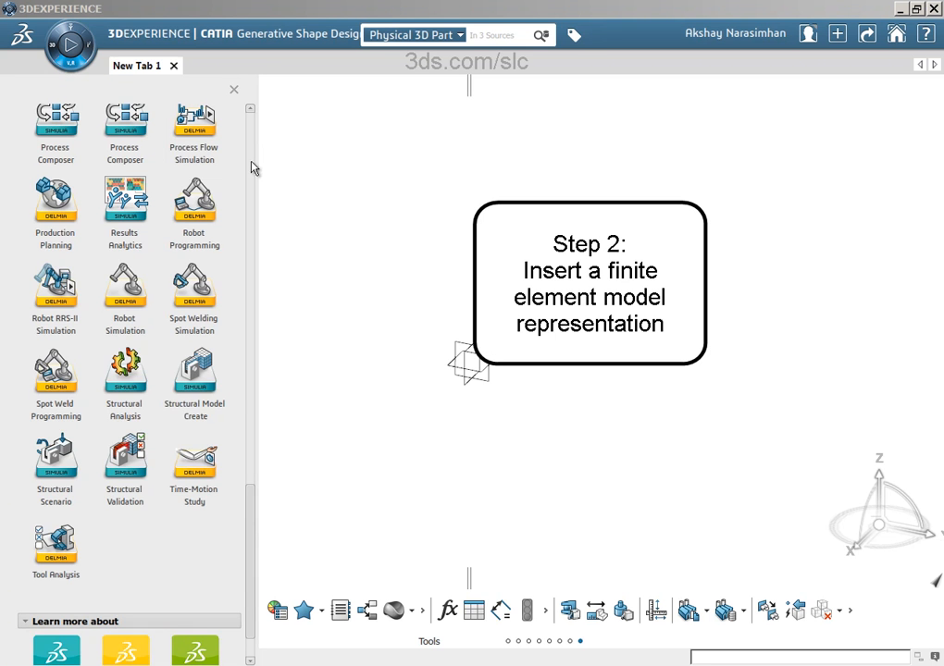
{"action": "left_click_drag", "start_coordinate": [252, 563], "coordinate": [250, 609]}
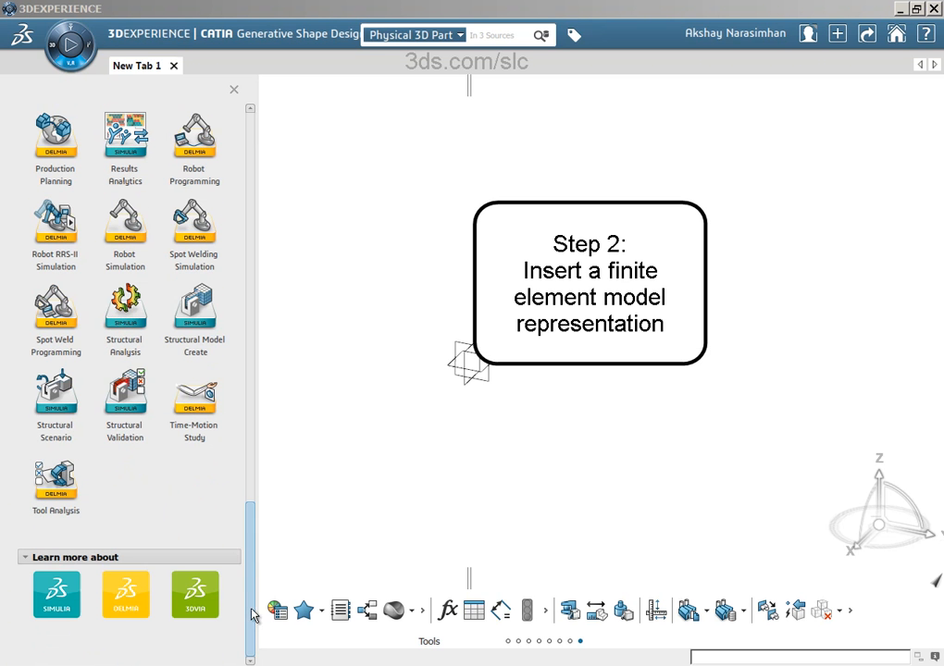
{"action": "left_click", "coordinate": [222, 354]}
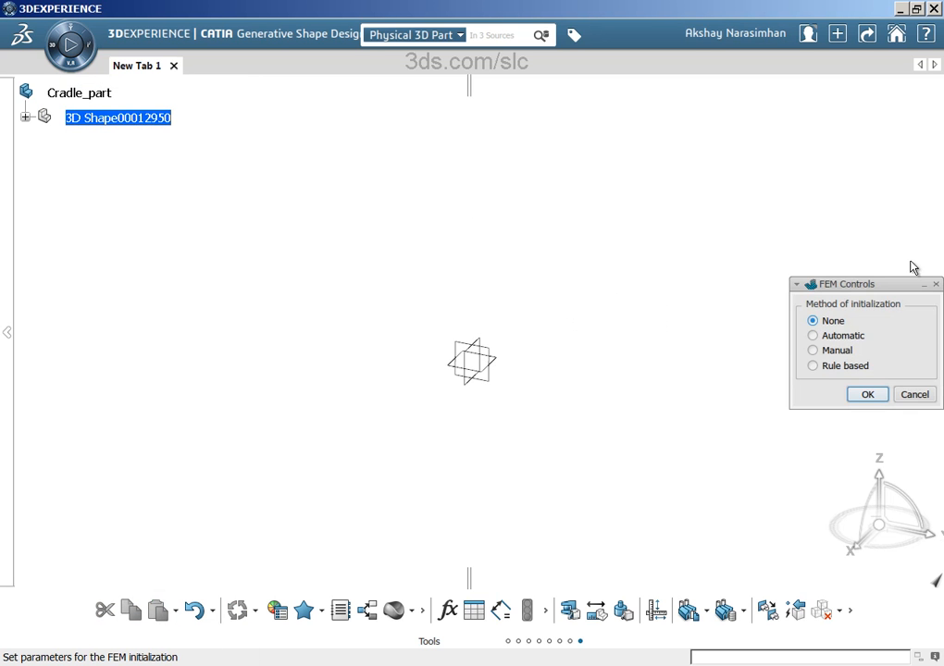
{"action": "left_click_drag", "start_coordinate": [875, 290], "coordinate": [675, 249]}
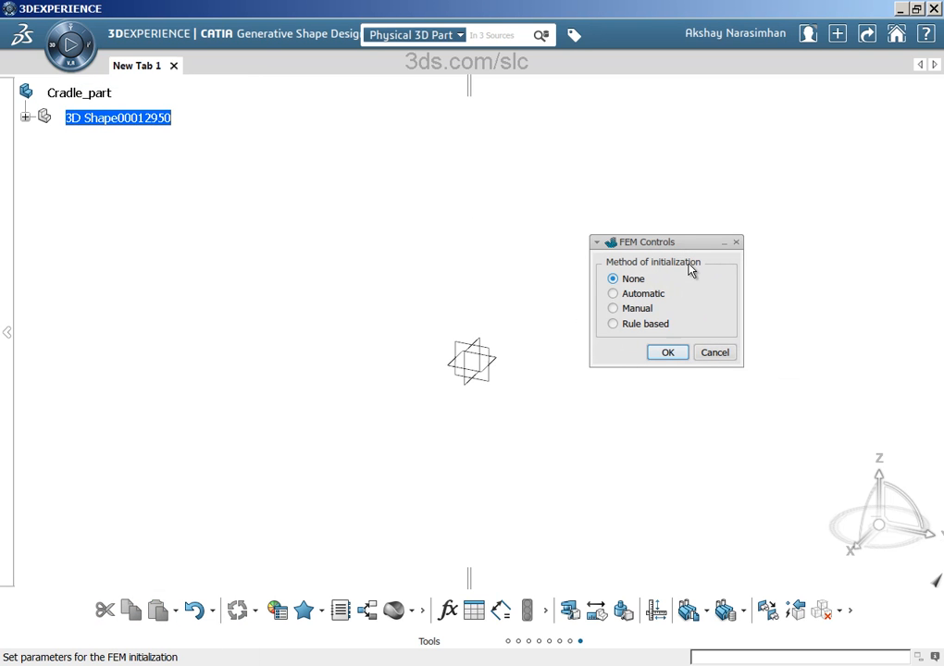
{"action": "left_click", "coordinate": [668, 354]}
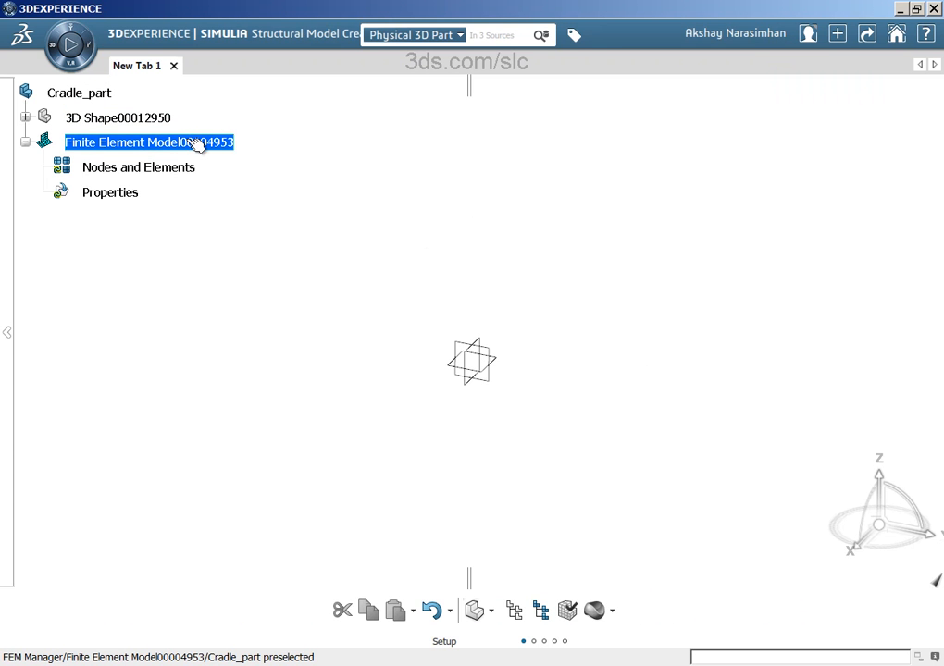
{"action": "left_click", "coordinate": [25, 142]}
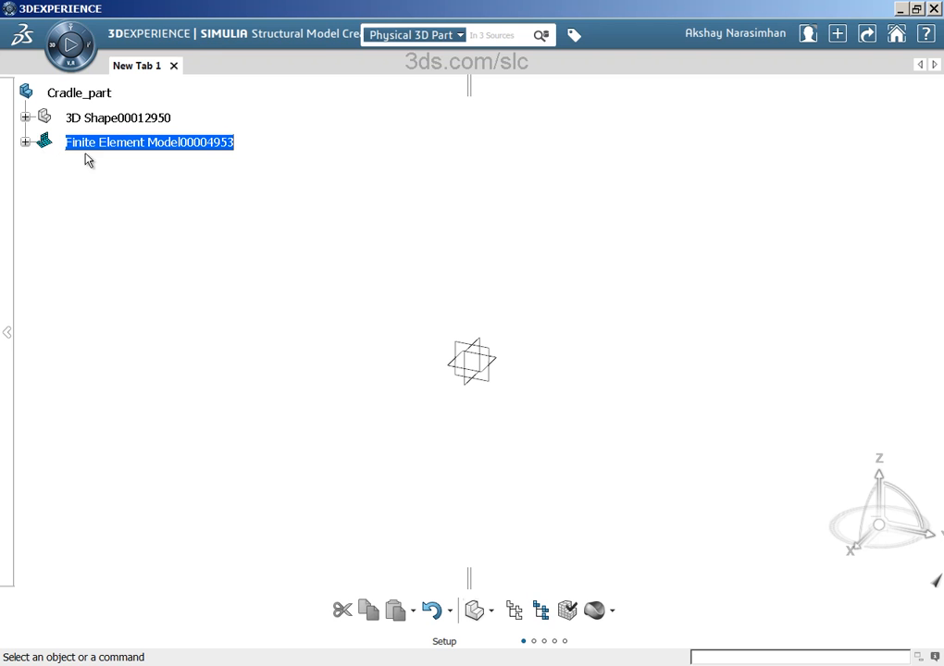
{"action": "left_click", "coordinate": [25, 118]}
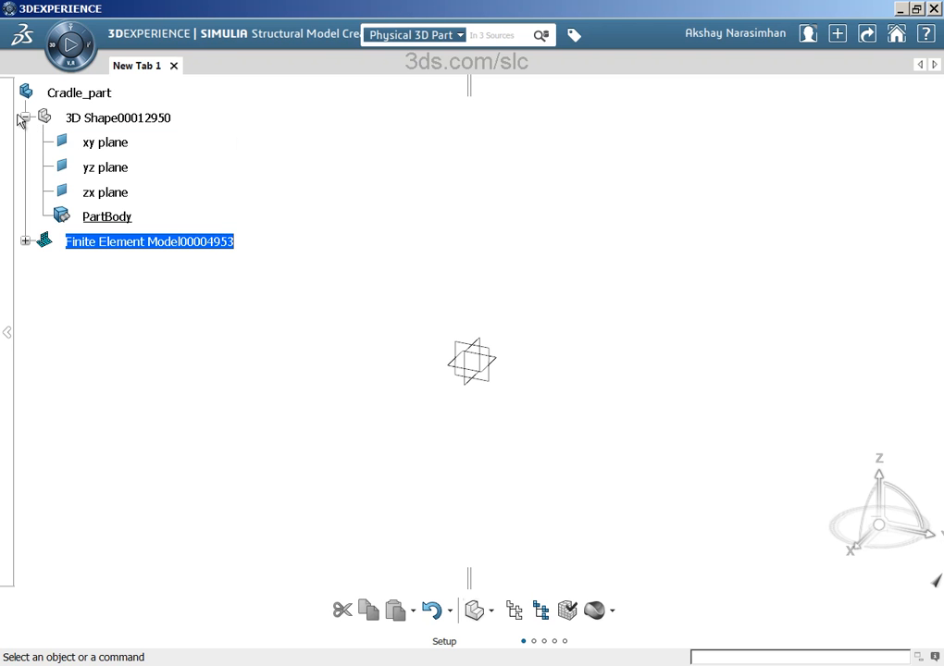
{"action": "left_click", "coordinate": [25, 117]}
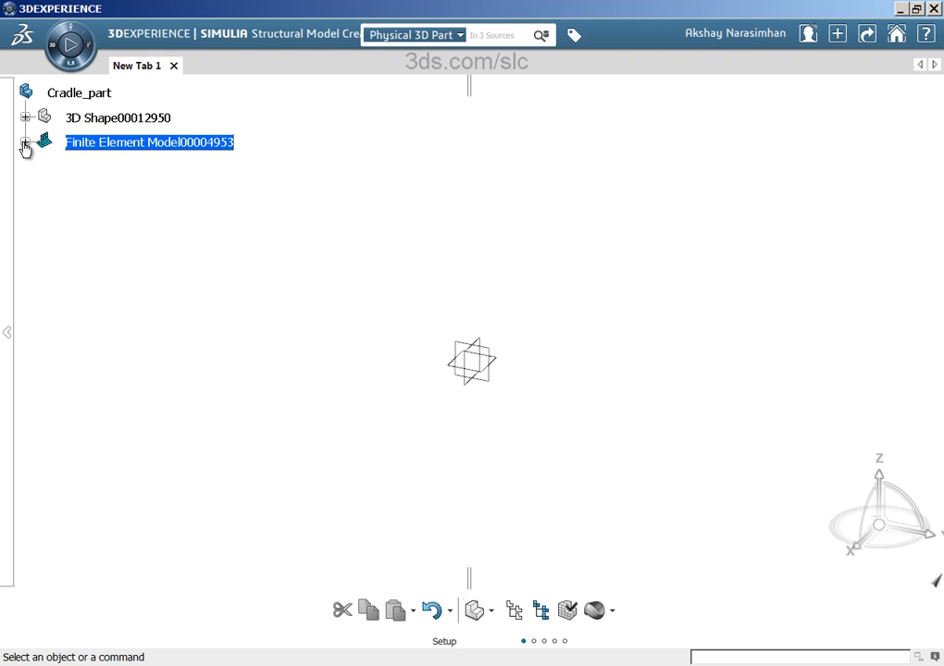
Import the mesh from the Abaqus input file Cradle_Part_OrphanMesh into the finite element model
{"action": "right_click", "coordinate": [141, 146]}
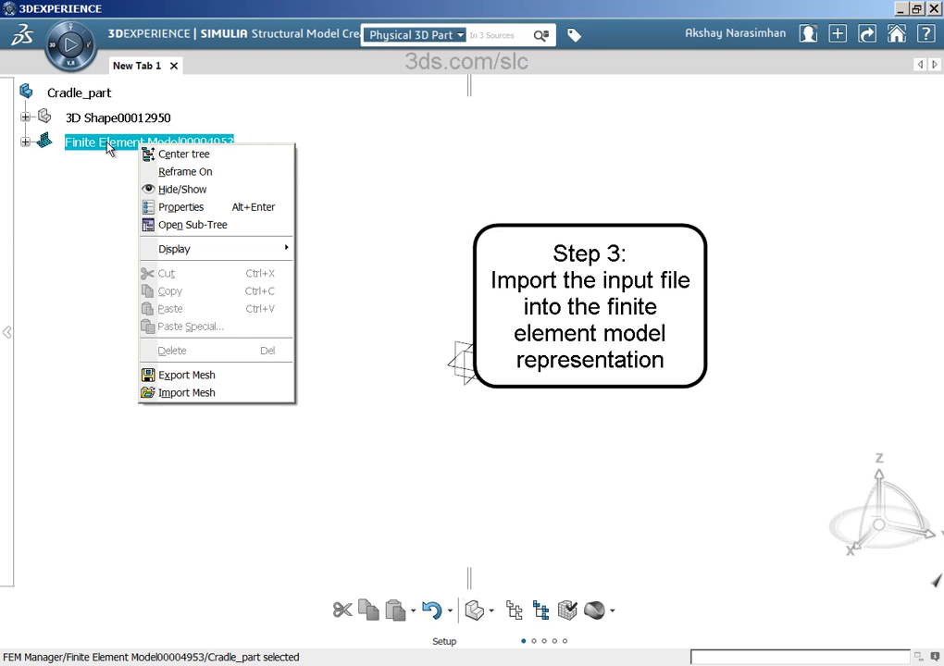
{"action": "left_click", "coordinate": [222, 397]}
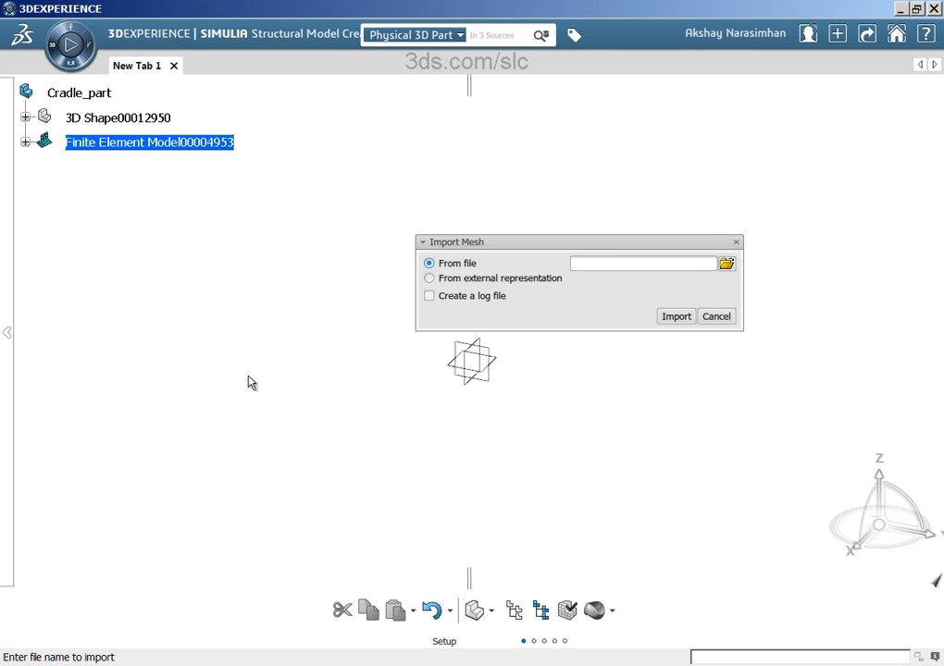
{"action": "left_click_drag", "start_coordinate": [612, 244], "coordinate": [521, 300]}
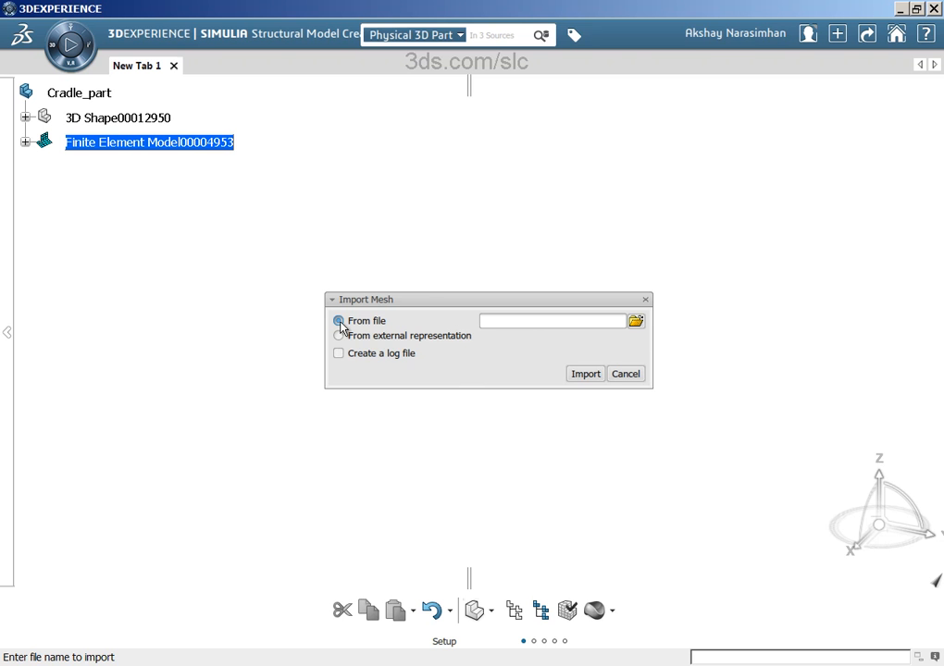
{"action": "left_click", "coordinate": [637, 322]}
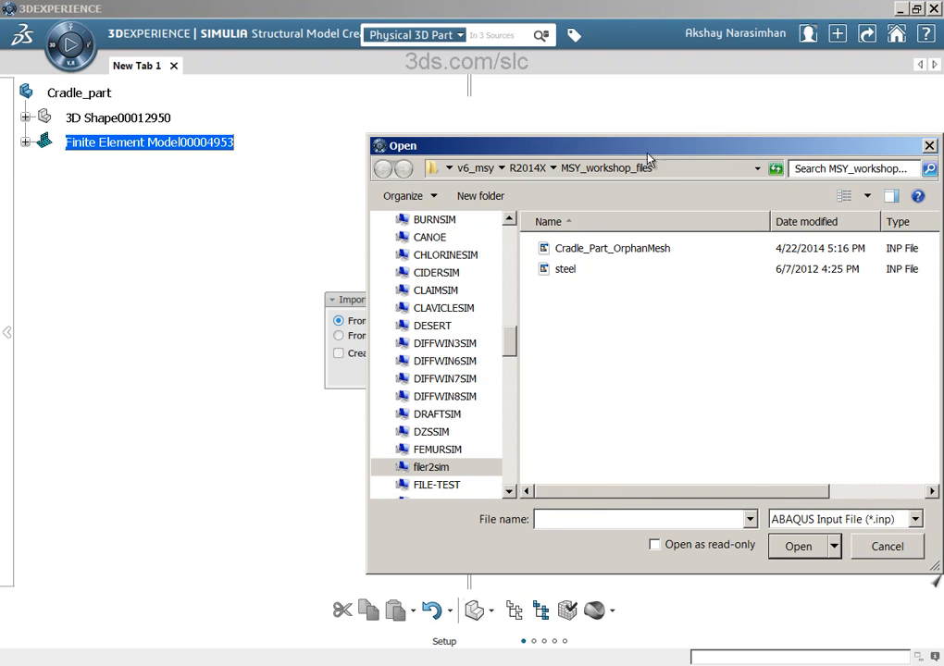
{"action": "left_click_drag", "start_coordinate": [653, 148], "coordinate": [444, 148]}
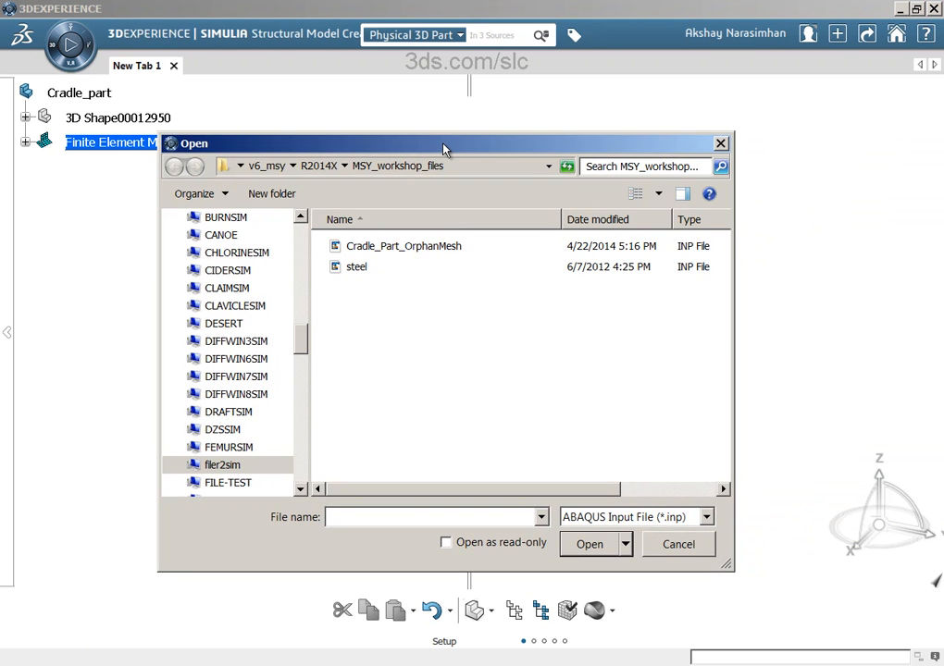
{"action": "left_click", "coordinate": [440, 250]}
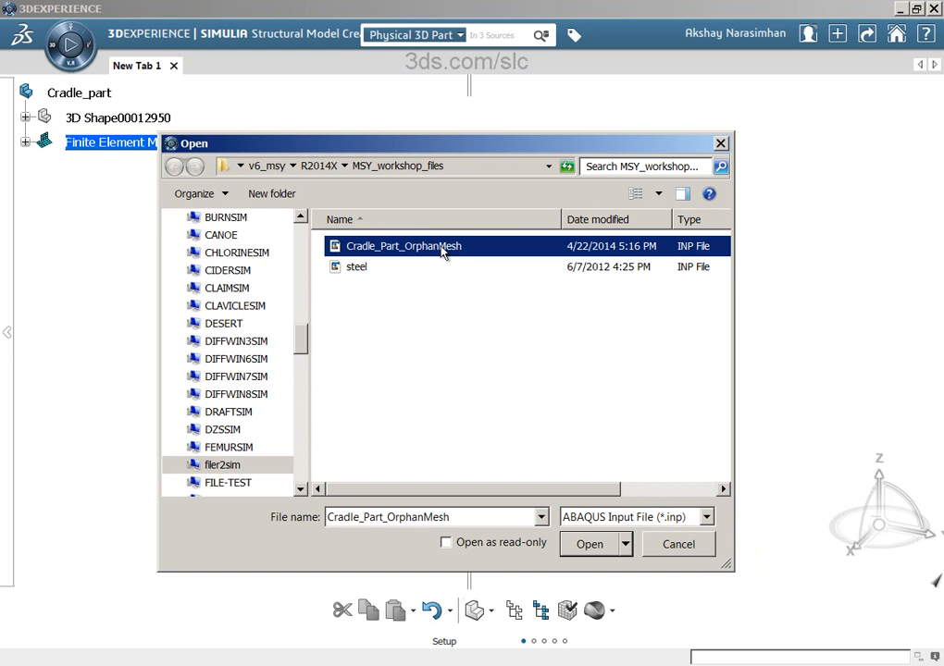
{"action": "left_click", "coordinate": [592, 544]}
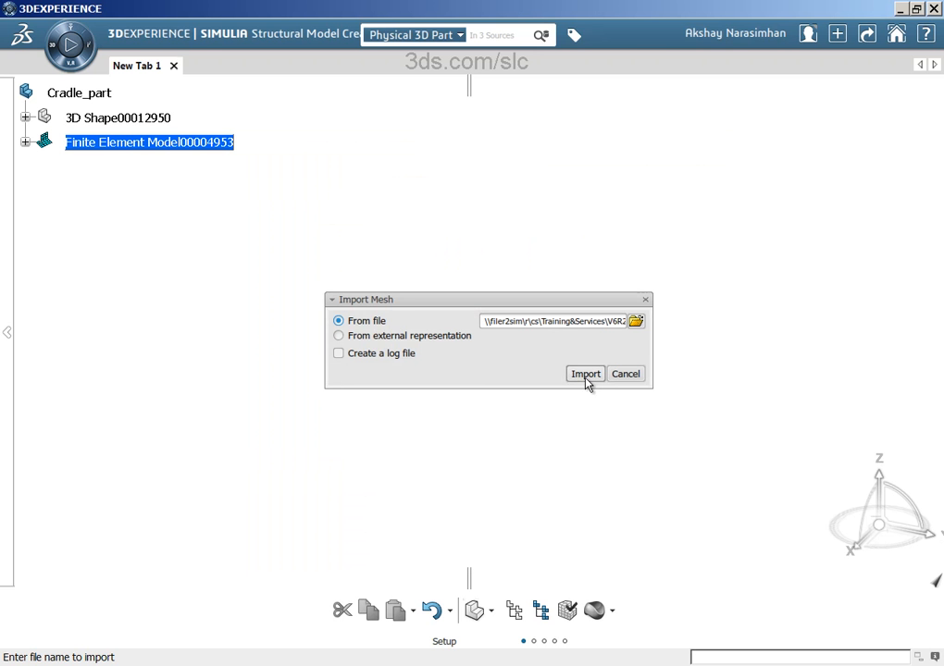
{"action": "left_click", "coordinate": [586, 374]}
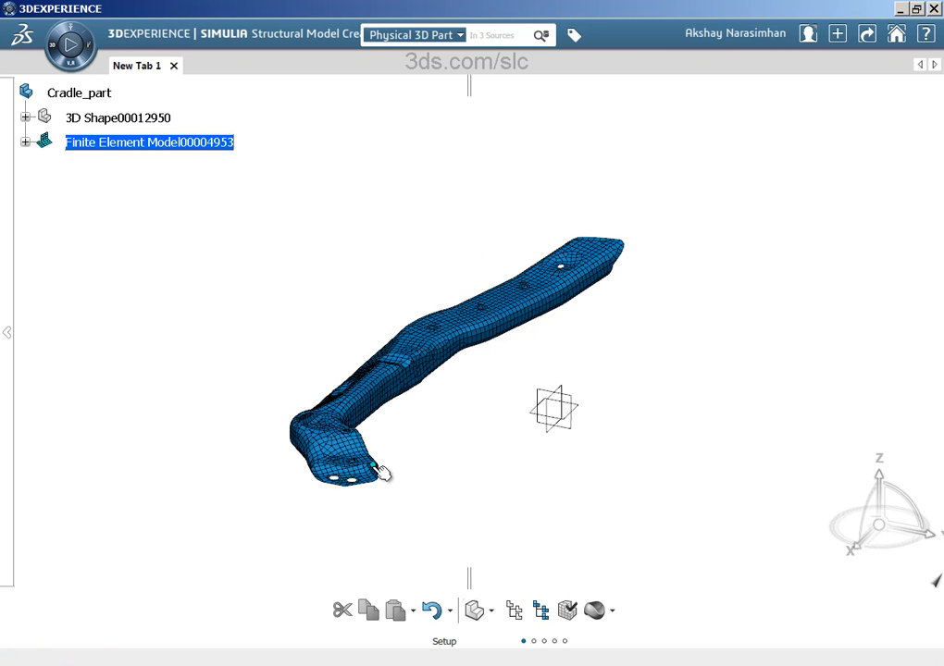
Expand the finite element model's nodes and elements down to PART-1-1 to examine the imported mesh and its groups
{"action": "middle_click_drag", "start_coordinate": [226, 442], "coordinate": [217, 408]}
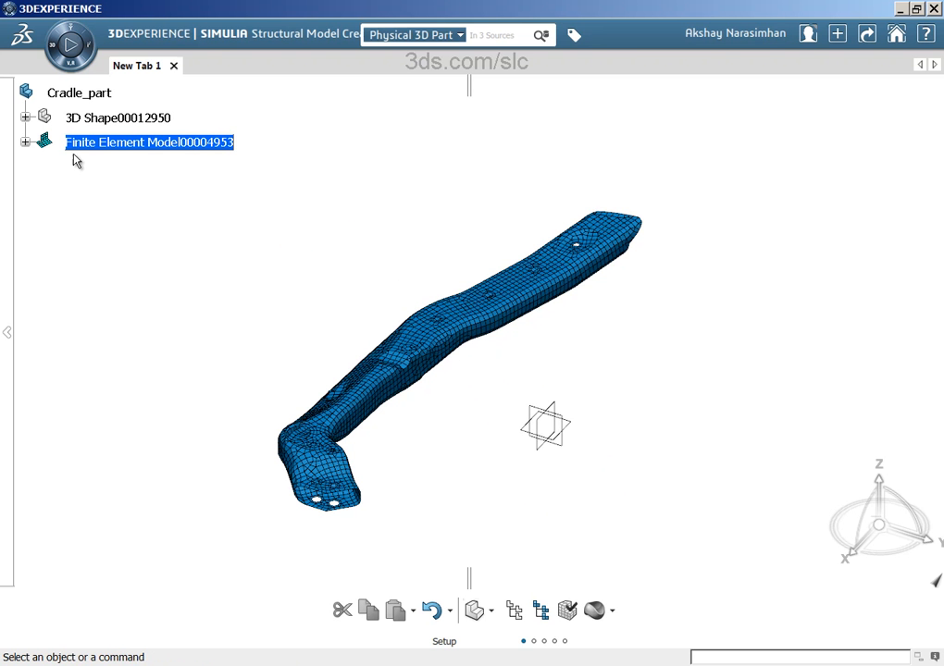
{"action": "left_click", "coordinate": [26, 143]}
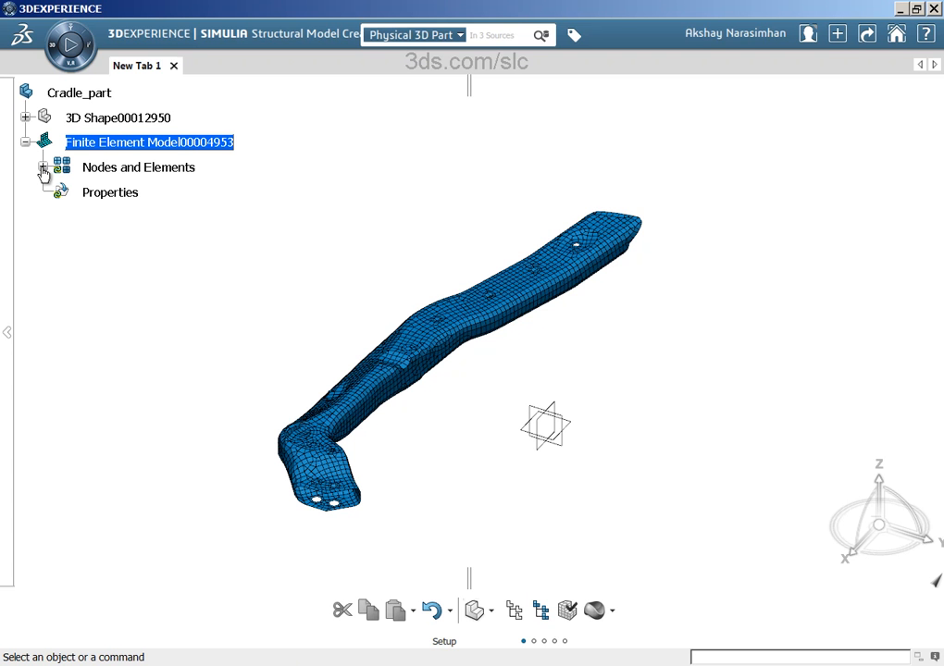
{"action": "left_click", "coordinate": [43, 167]}
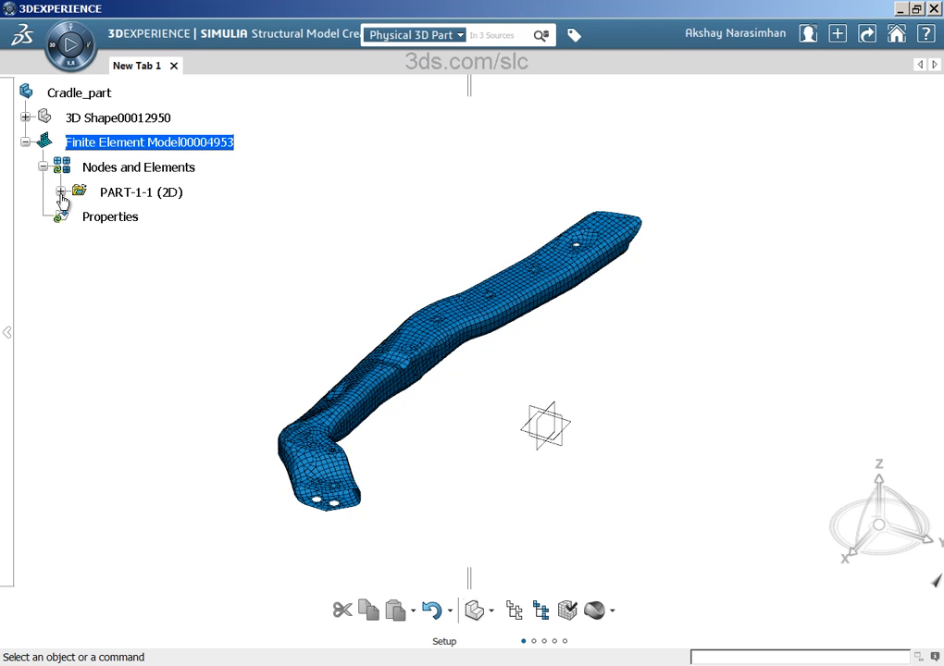
{"action": "left_click", "coordinate": [60, 191]}
{"action": "middle_click_drag", "start_coordinate": [429, 216], "coordinate": [422, 237]}
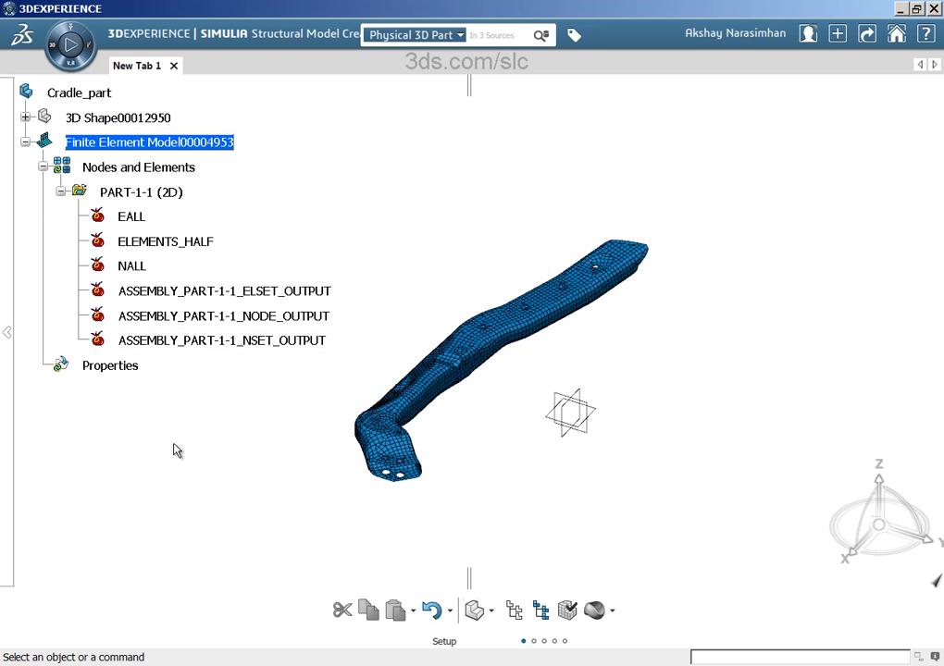
{"action": "middle_click_drag", "start_coordinate": [280, 474], "coordinate": [416, 413]}
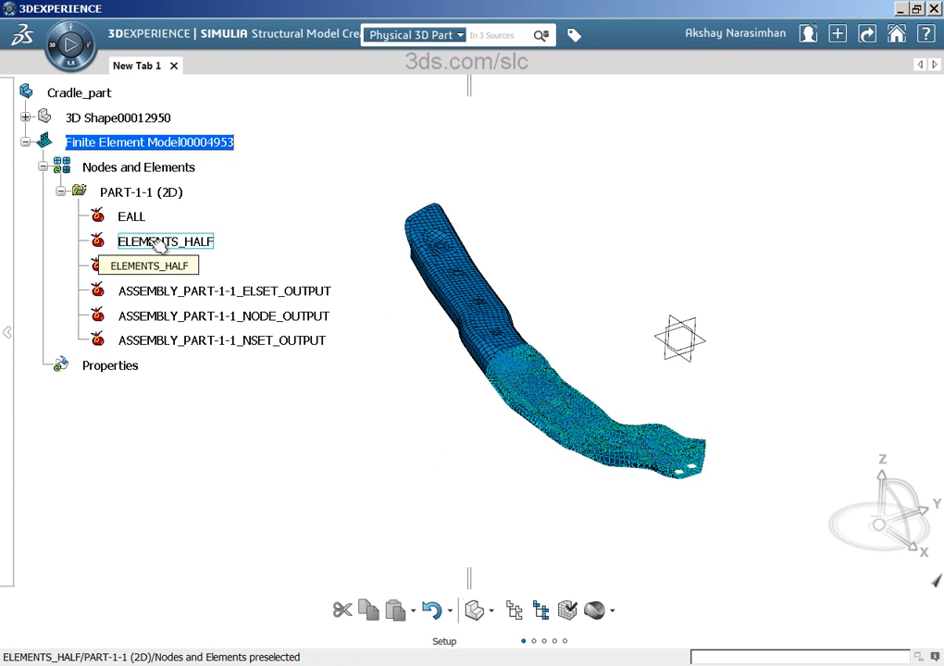
Show the content of the ELEMENTS_HALF group on the mesh with implicit nodes hidden, and close the content display after examining it
{"action": "left_click", "coordinate": [157, 241]}
{"action": "right_click", "coordinate": [155, 240]}
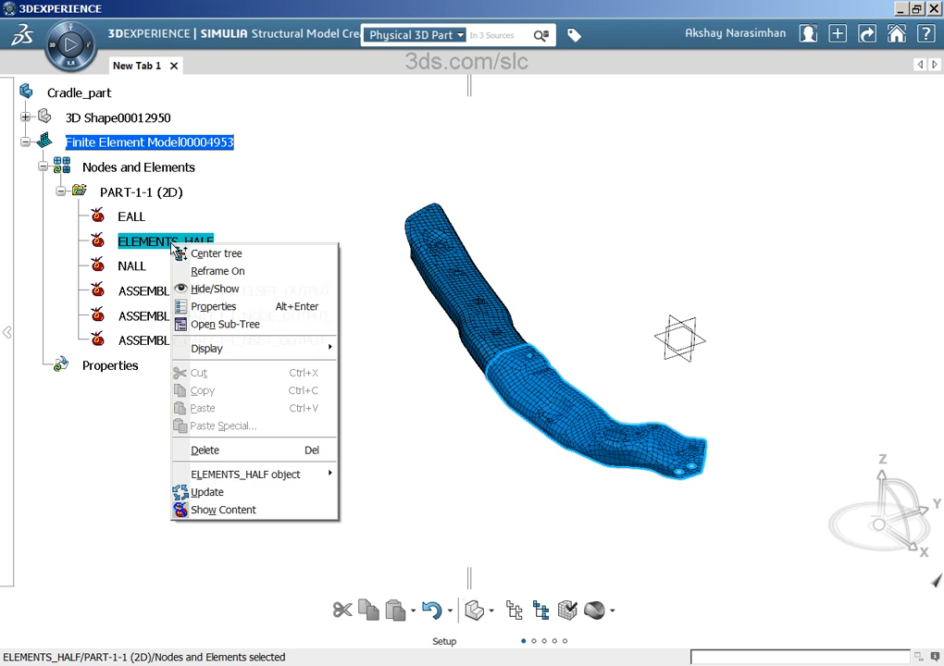
{"action": "left_click", "coordinate": [276, 510]}
{"action": "middle_click_drag", "start_coordinate": [435, 503], "coordinate": [388, 368]}
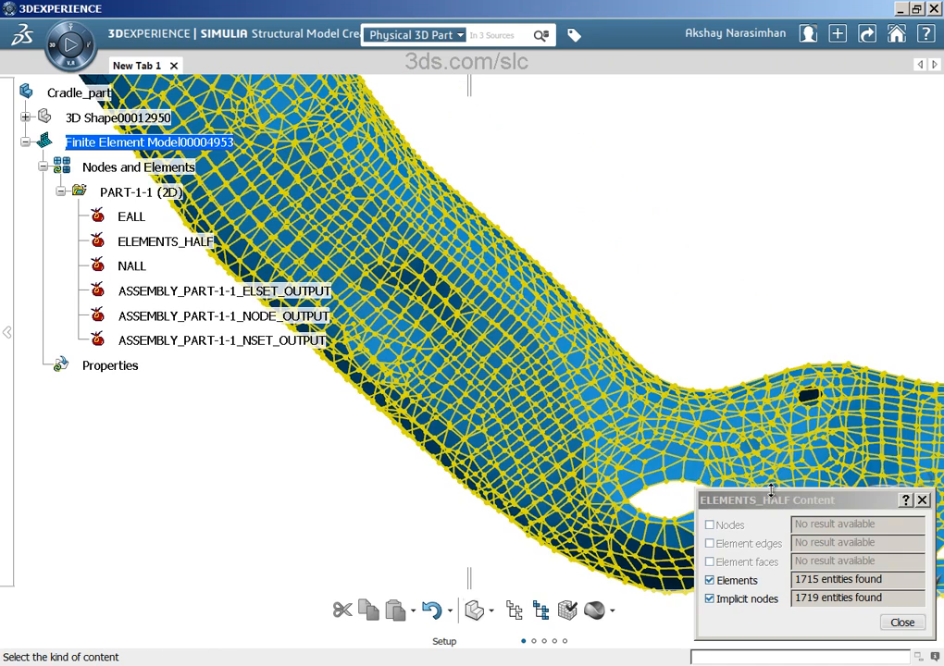
{"action": "left_click_drag", "start_coordinate": [764, 508], "coordinate": [655, 157]}
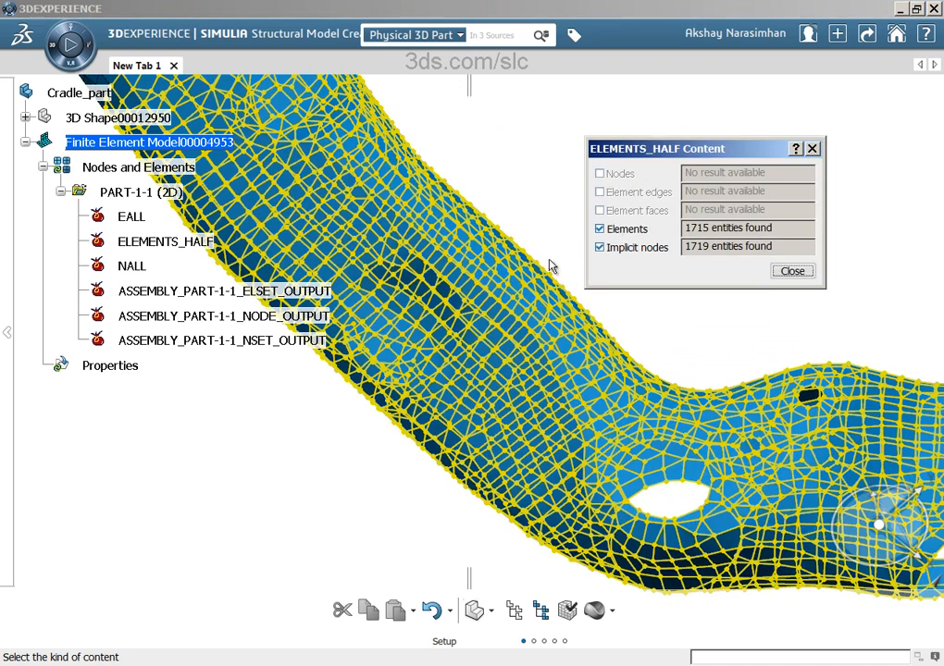
{"action": "middle_click_drag", "start_coordinate": [486, 364], "coordinate": [527, 328]}
{"action": "left_click", "coordinate": [599, 247]}
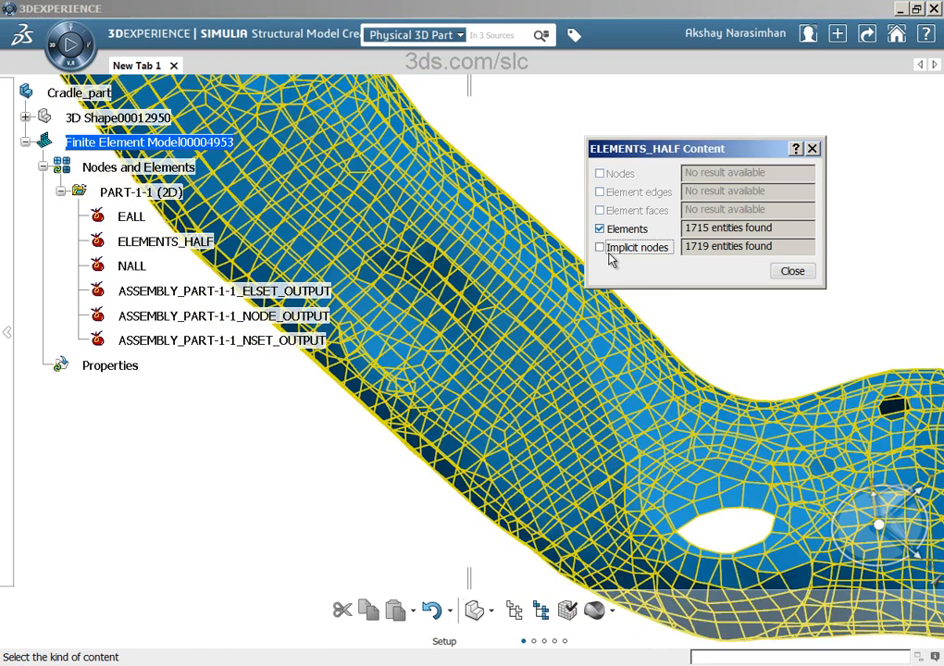
{"action": "middle_click_drag", "start_coordinate": [384, 350], "coordinate": [476, 515]}
{"action": "middle_click_drag", "start_coordinate": [479, 462], "coordinate": [723, 370]}
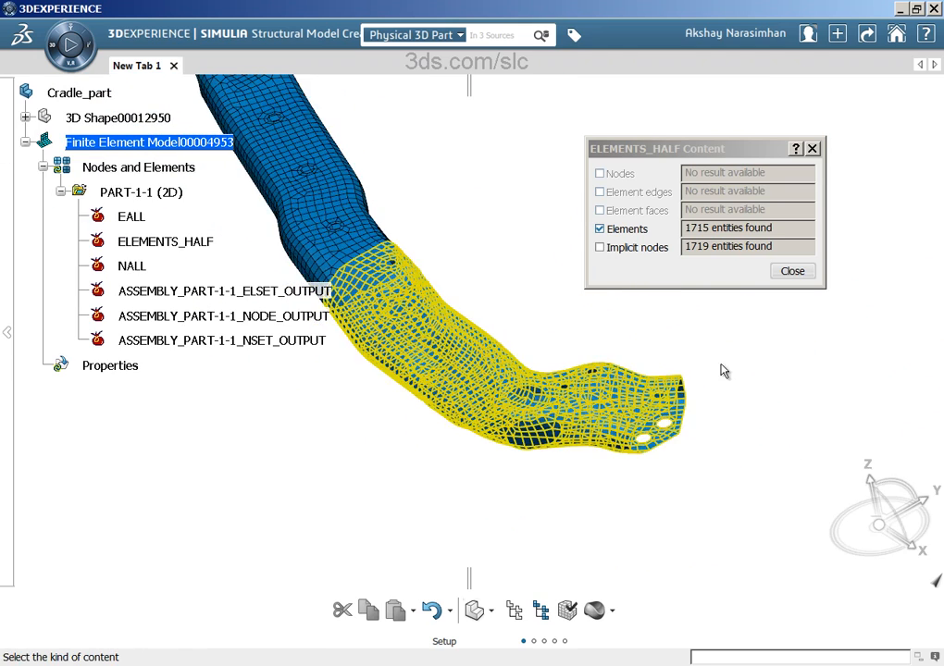
{"action": "left_click", "coordinate": [793, 271]}
{"action": "middle_click_drag", "start_coordinate": [537, 271], "coordinate": [508, 328]}
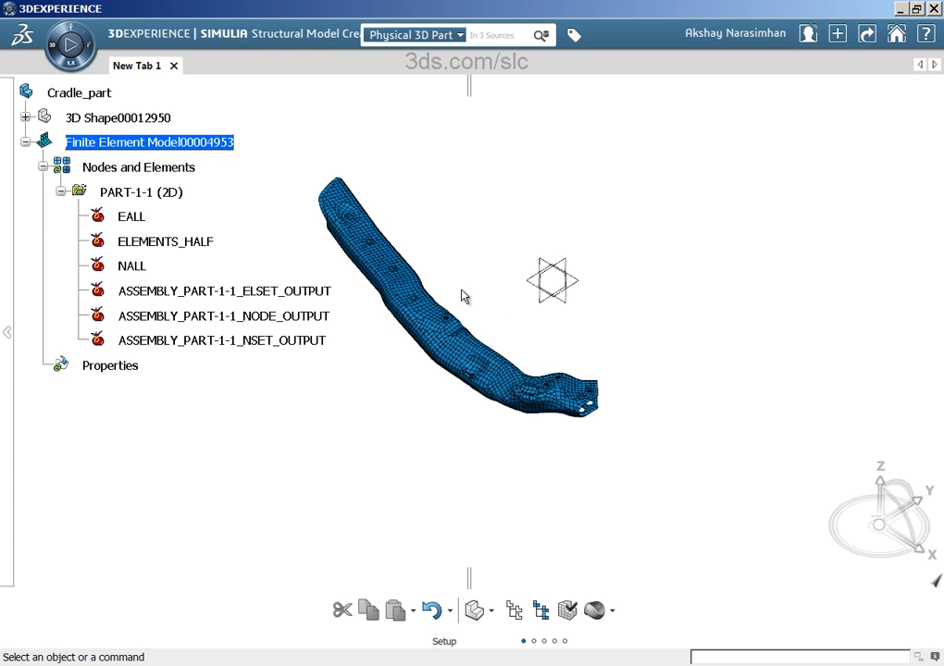
Collapse the PART-1-1 groups and the Nodes and Elements branch in the tree
{"action": "left_click", "coordinate": [61, 192]}
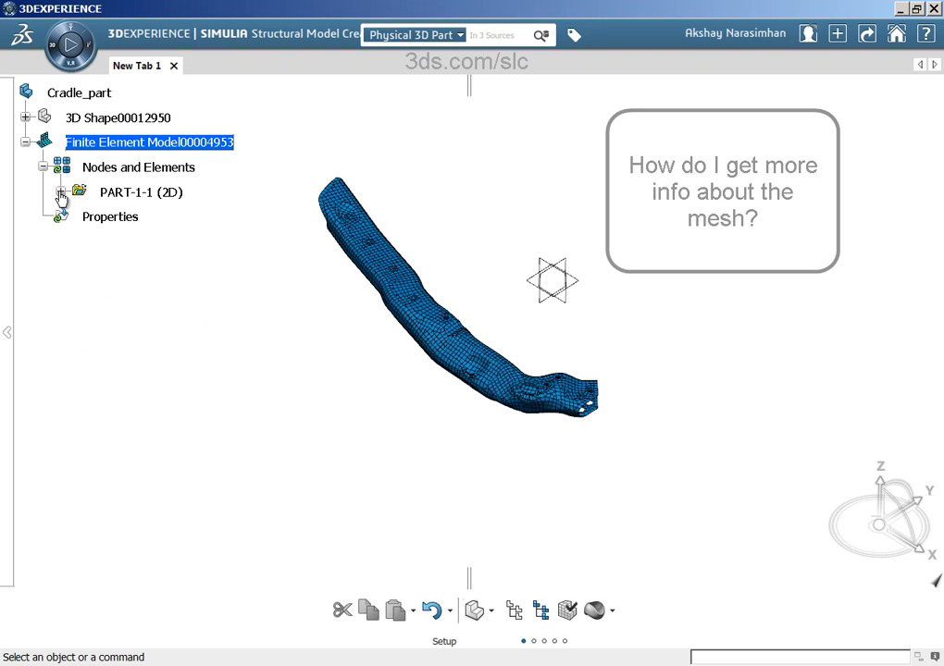
{"action": "left_click", "coordinate": [60, 191]}
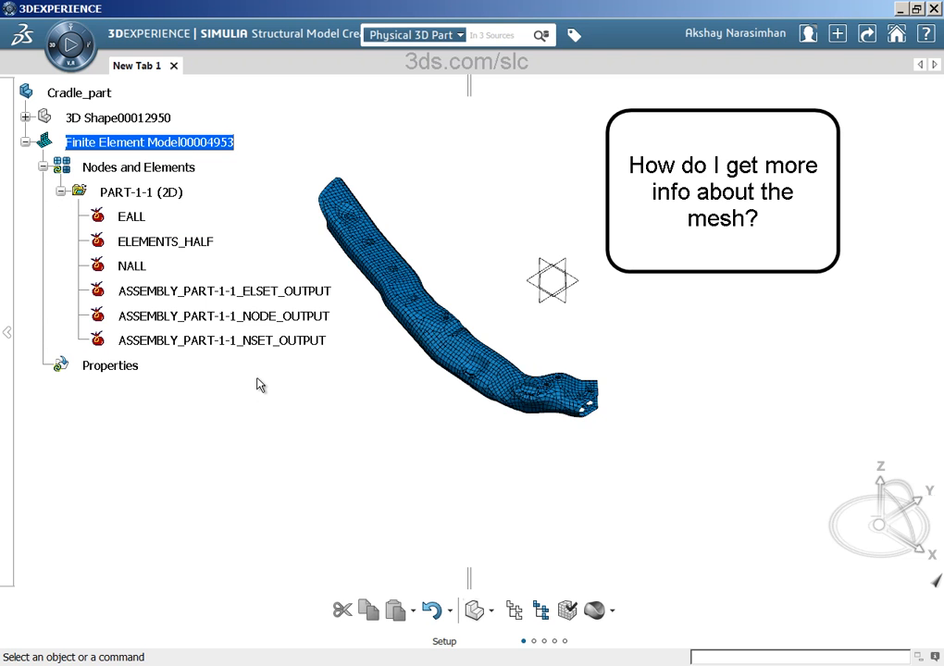
{"action": "left_click", "coordinate": [61, 192]}
{"action": "left_click", "coordinate": [43, 167]}
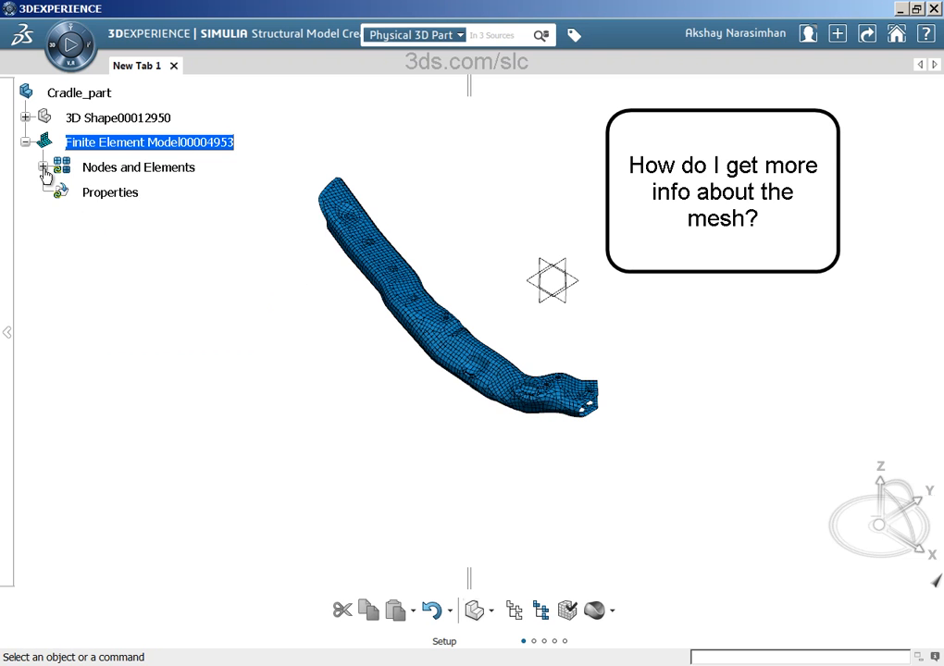
Switch the finite element model from Setup to the Meshing environment
{"action": "middle_click_drag", "start_coordinate": [400, 442], "coordinate": [388, 417]}
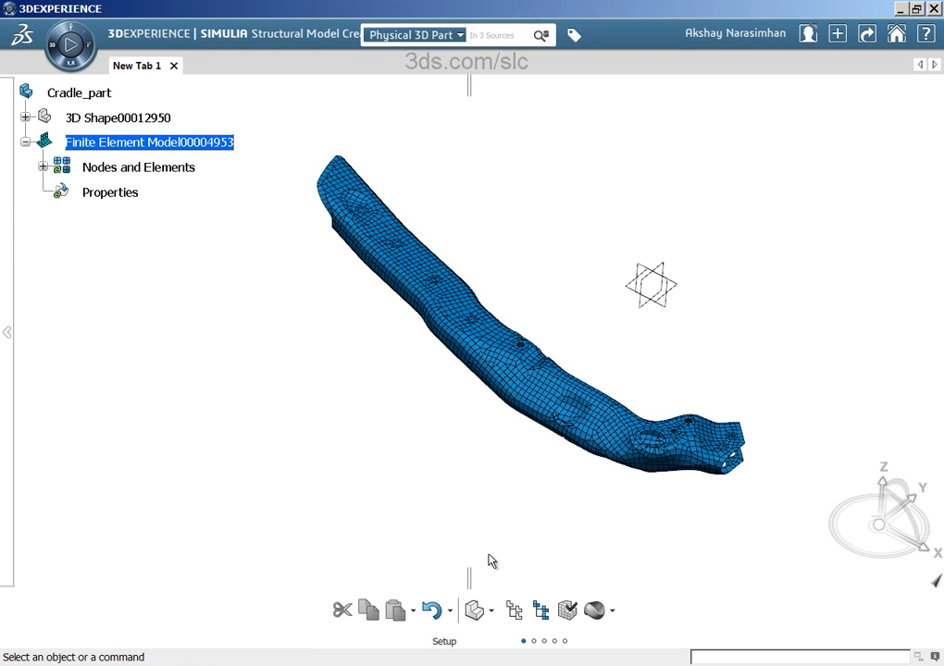
{"action": "left_click", "coordinate": [490, 615]}
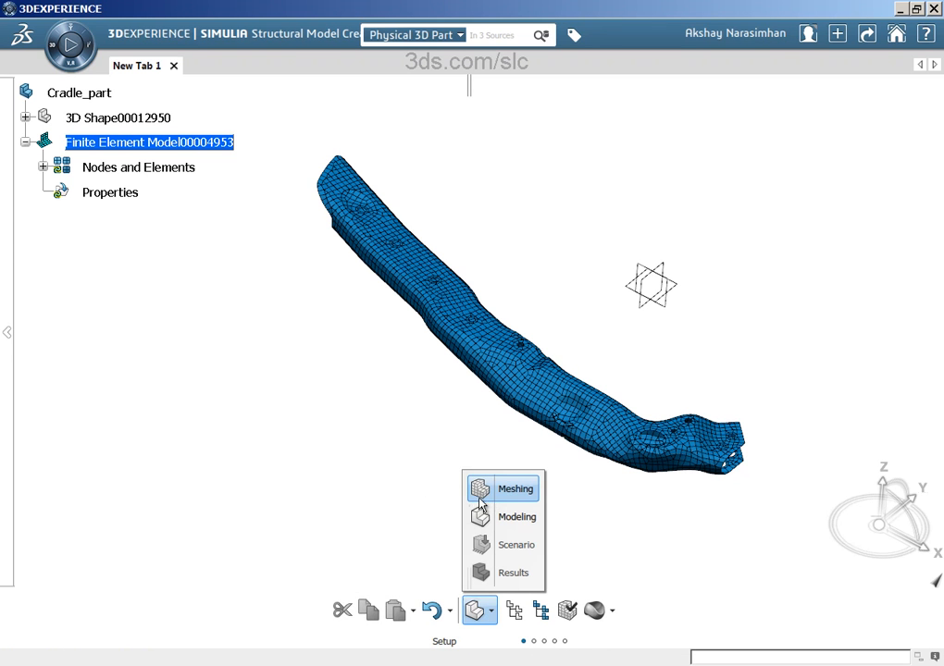
{"action": "left_click", "coordinate": [490, 495]}
{"action": "middle_click_drag", "start_coordinate": [432, 411], "coordinate": [454, 407]}
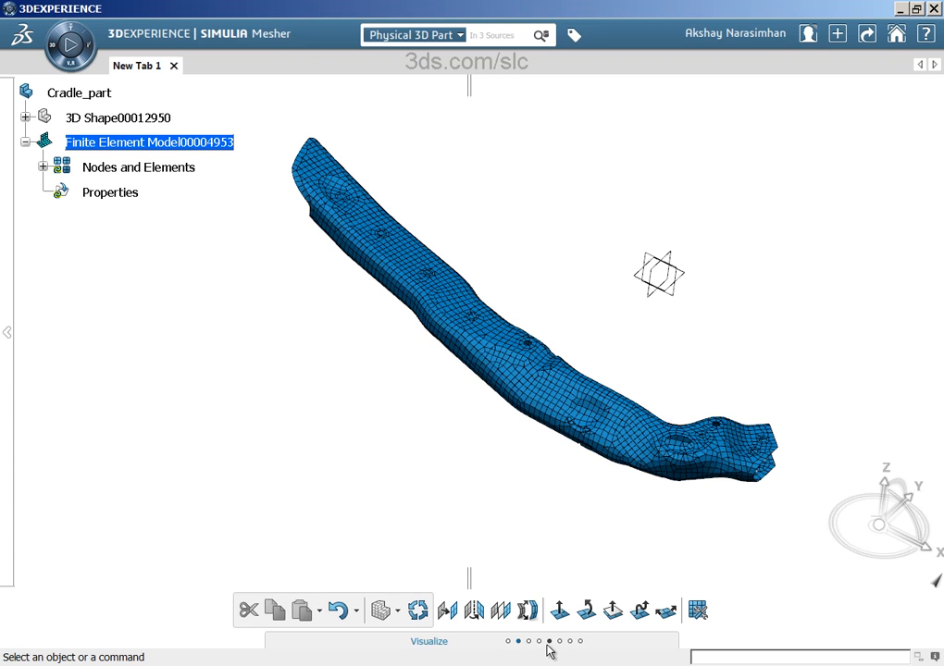
Run an Interferences check on all mesh parts with a clearance of 0.2 mm
{"action": "mouse_move", "coordinate": [446, 650]}
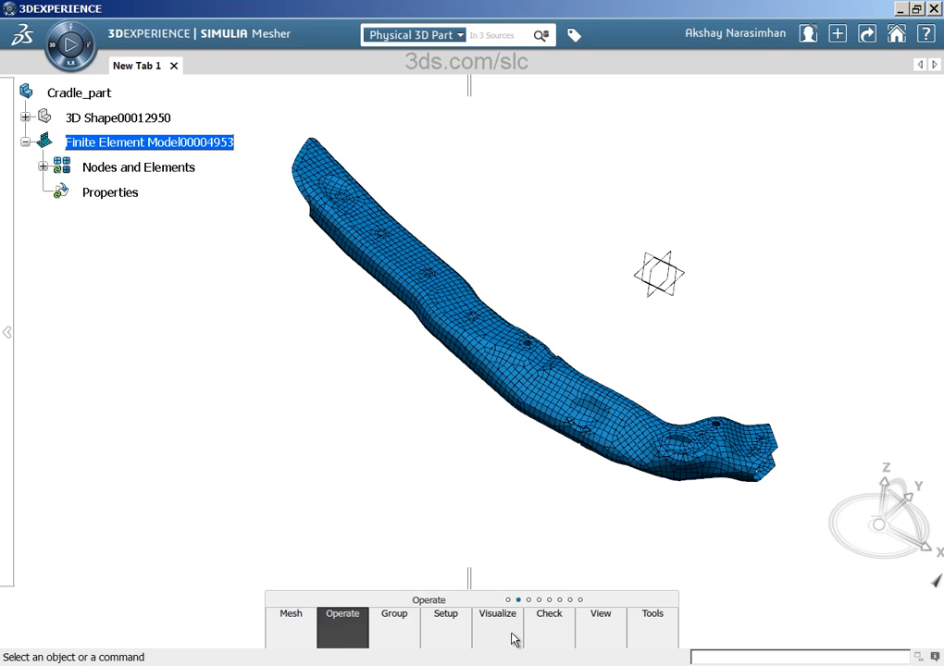
{"action": "left_click", "coordinate": [555, 638]}
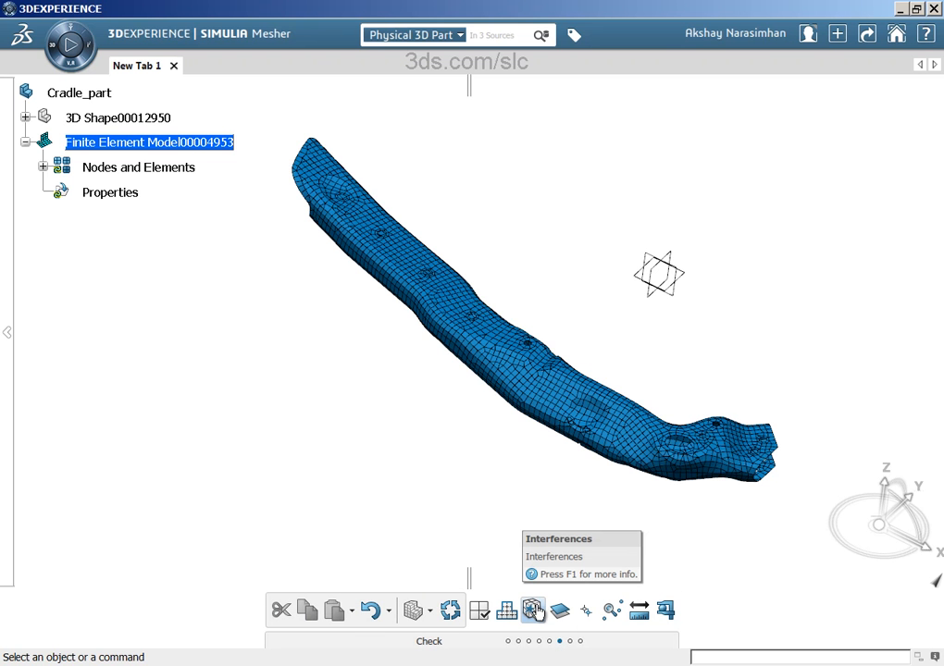
{"action": "left_click", "coordinate": [533, 609]}
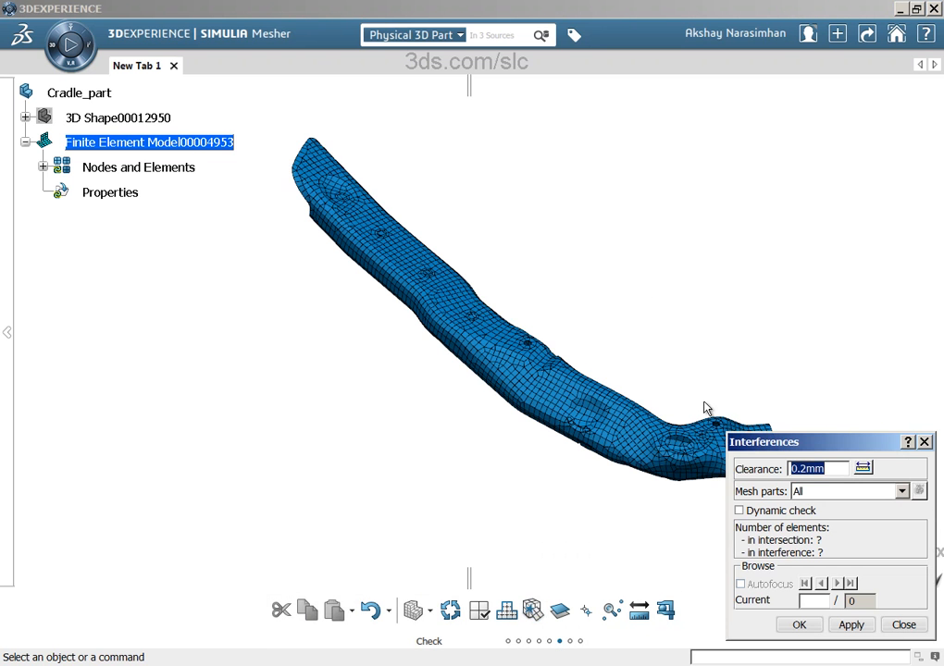
{"action": "left_click_drag", "start_coordinate": [748, 258], "coordinate": [748, 151]}
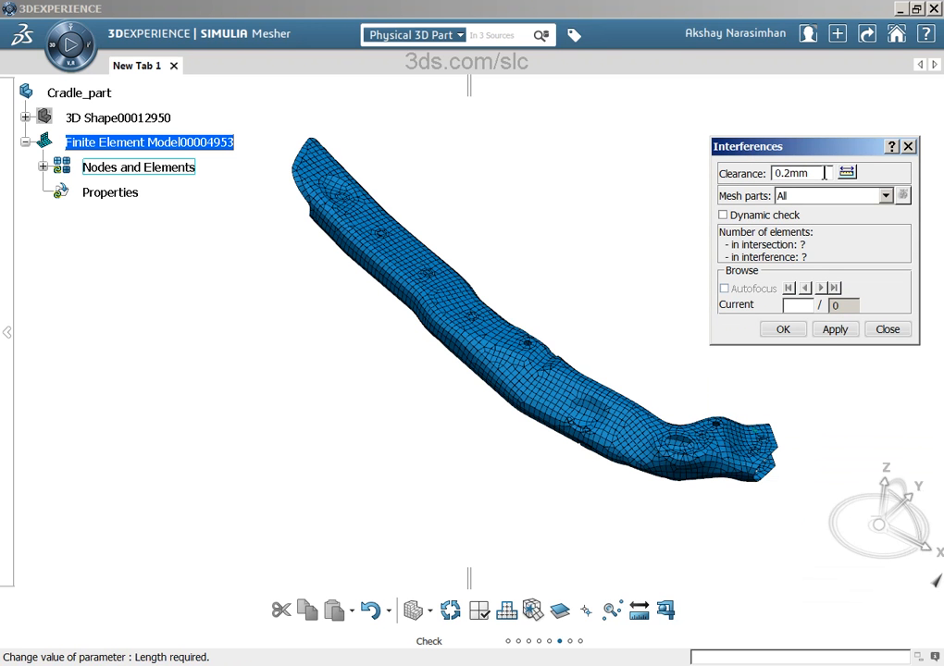
{"action": "left_click", "coordinate": [833, 331]}
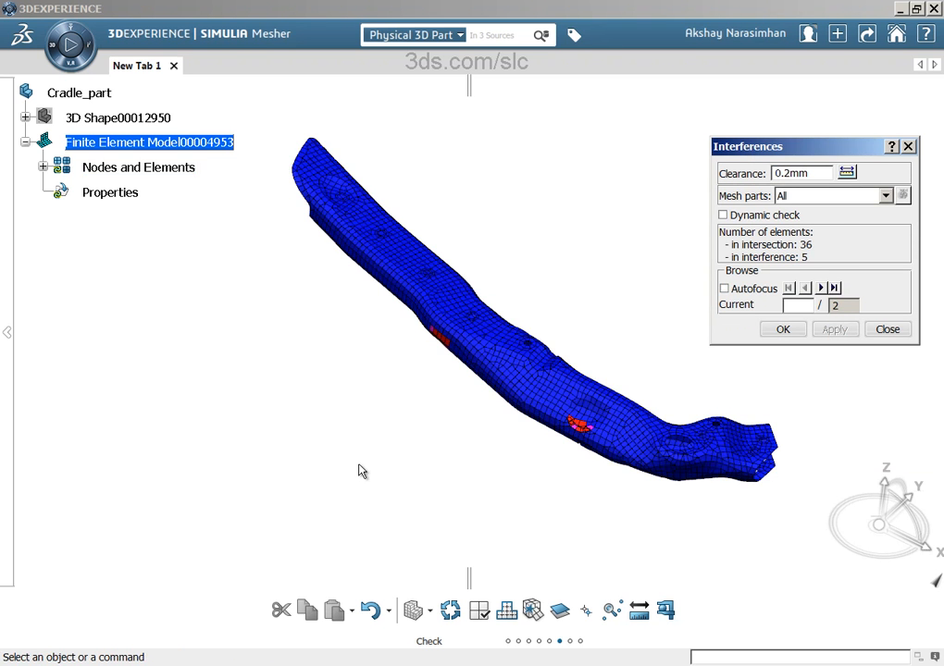
Examine the intersecting and interfering elements in both highlighted regions of the cradle mesh, and close the check
{"action": "middle_click_drag", "start_coordinate": [373, 488], "coordinate": [439, 332]}
{"action": "middle_click_drag", "start_coordinate": [438, 457], "coordinate": [462, 316]}
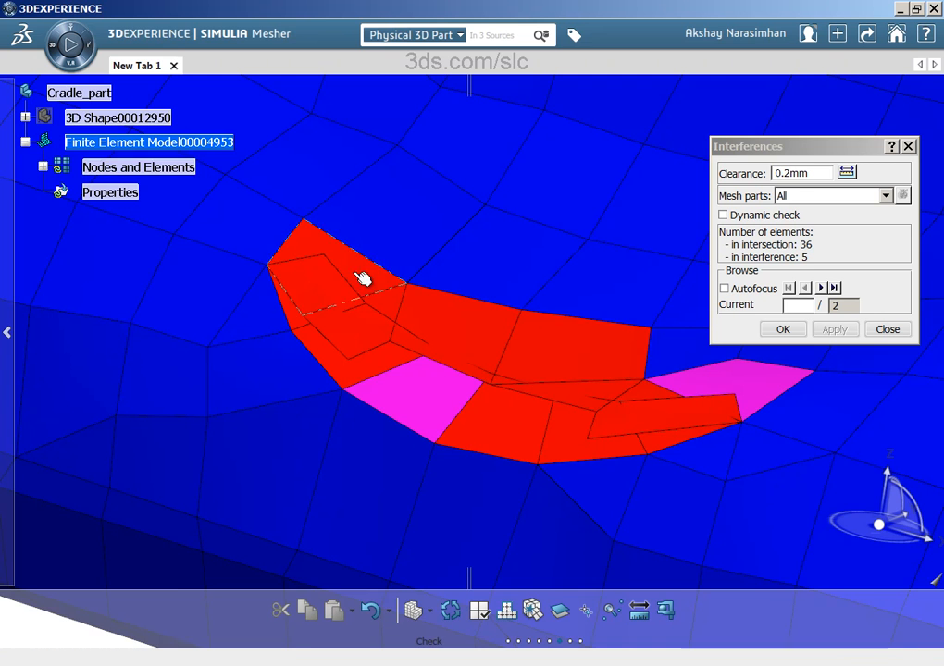
{"action": "middle_click_drag", "start_coordinate": [361, 279], "coordinate": [447, 412]}
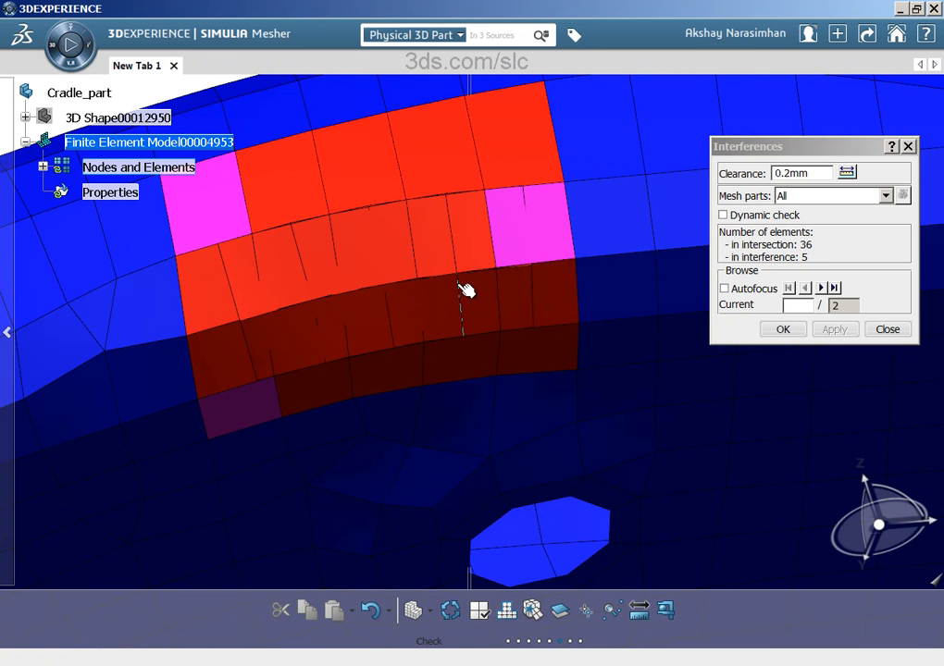
{"action": "middle_click_drag", "start_coordinate": [416, 373], "coordinate": [546, 267]}
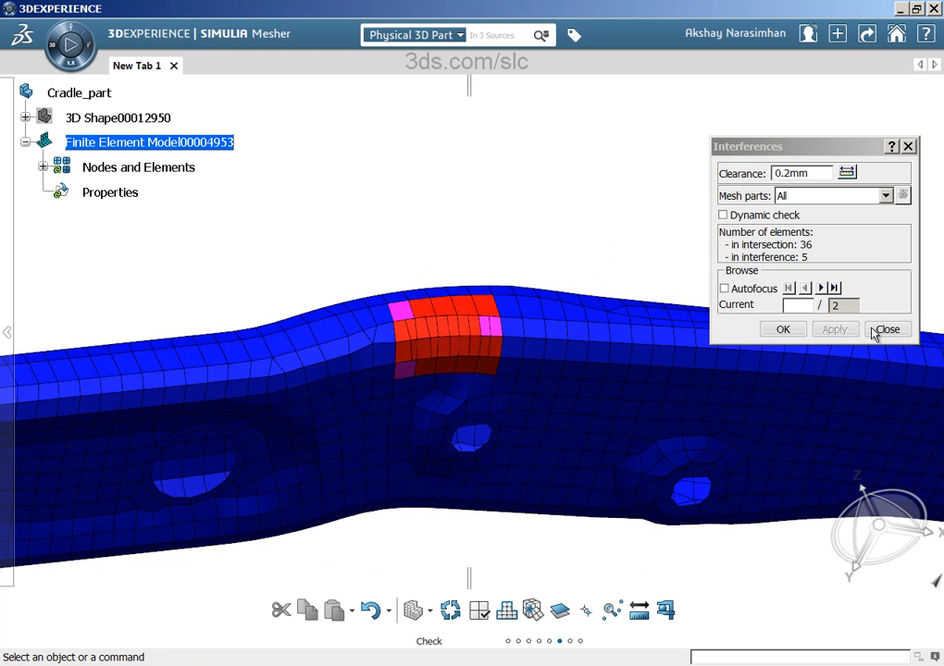
{"action": "left_click", "coordinate": [783, 330]}
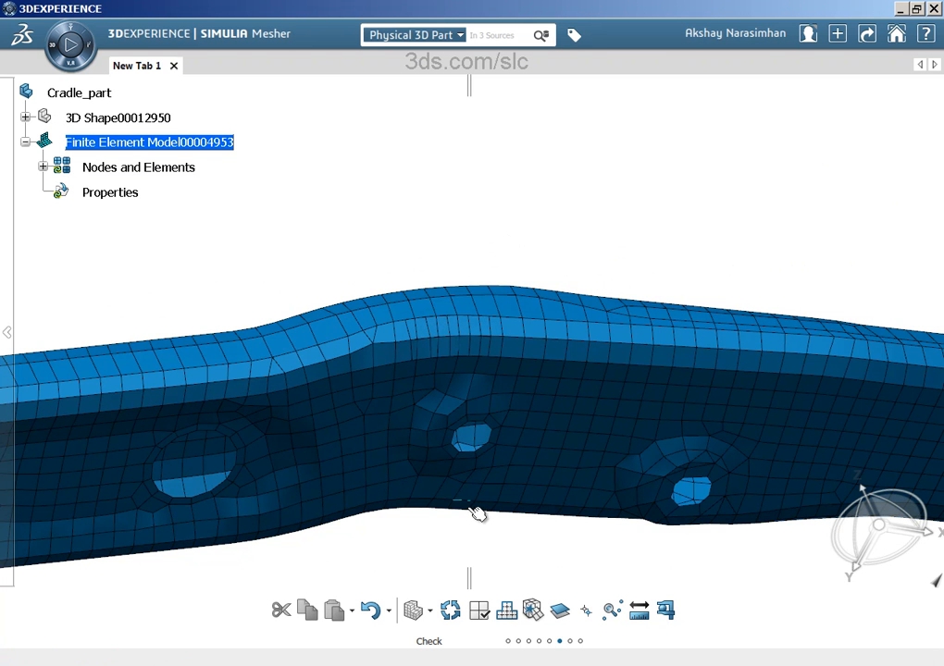
Start the Meshing Editor on the cradle's imported mesh part
{"action": "middle_click_drag", "start_coordinate": [476, 510], "coordinate": [497, 585]}
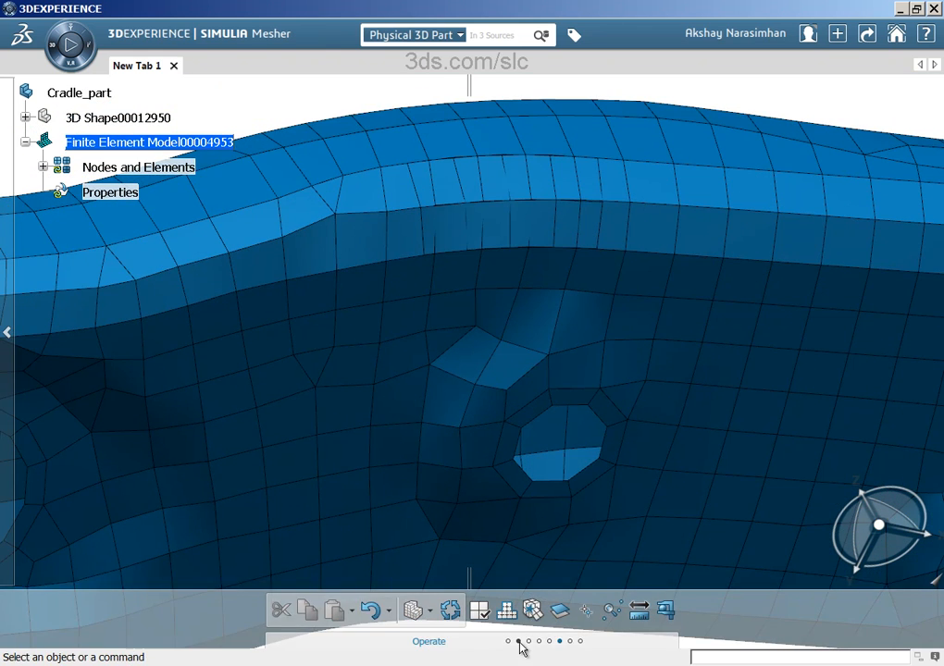
{"action": "left_click", "coordinate": [519, 641]}
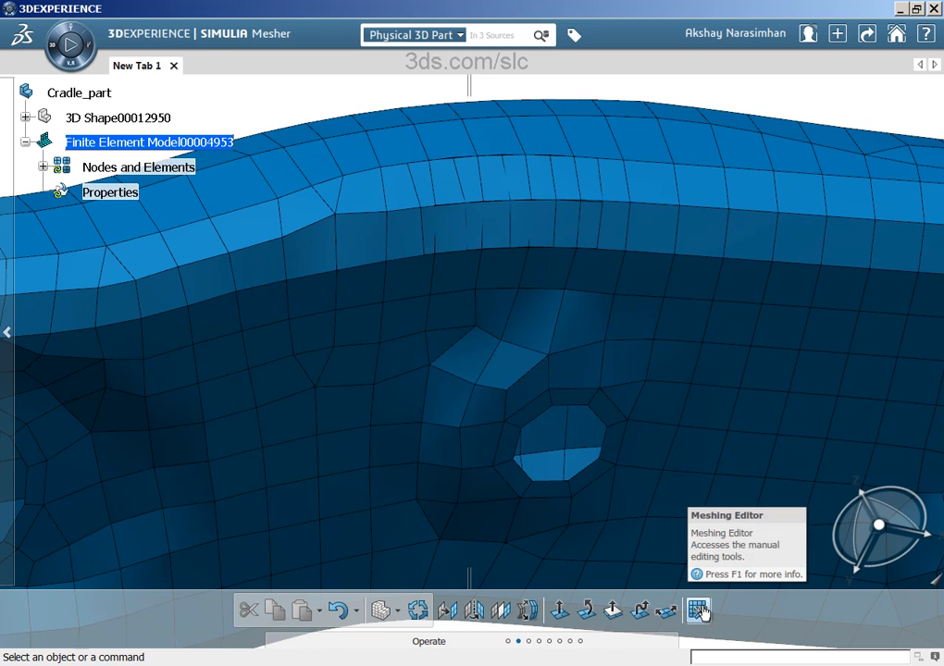
{"action": "left_click", "coordinate": [698, 610]}
{"action": "middle_click_drag", "start_coordinate": [432, 73], "coordinate": [490, 508]}
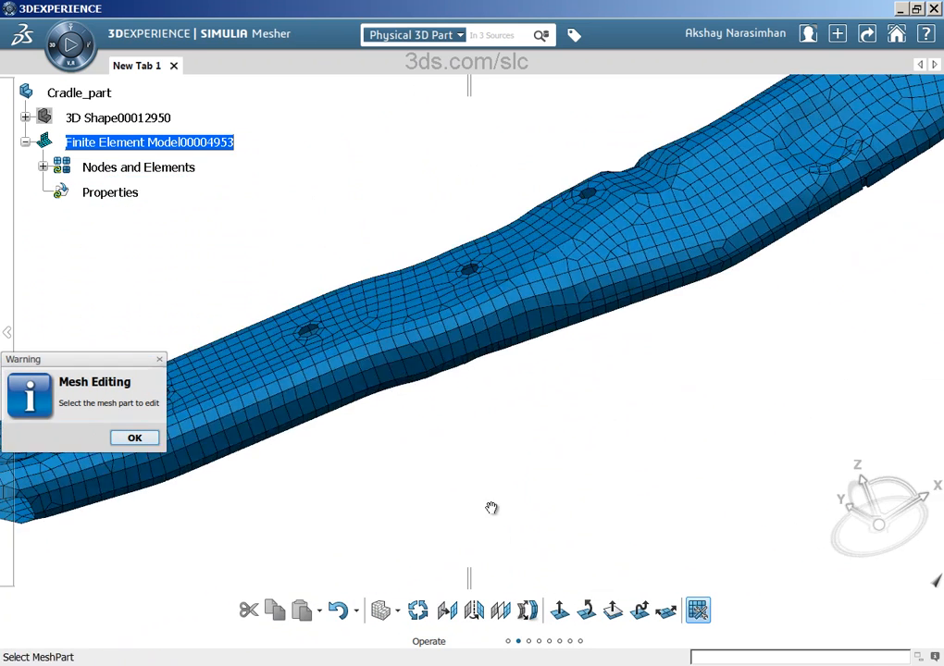
{"action": "left_click", "coordinate": [431, 317]}
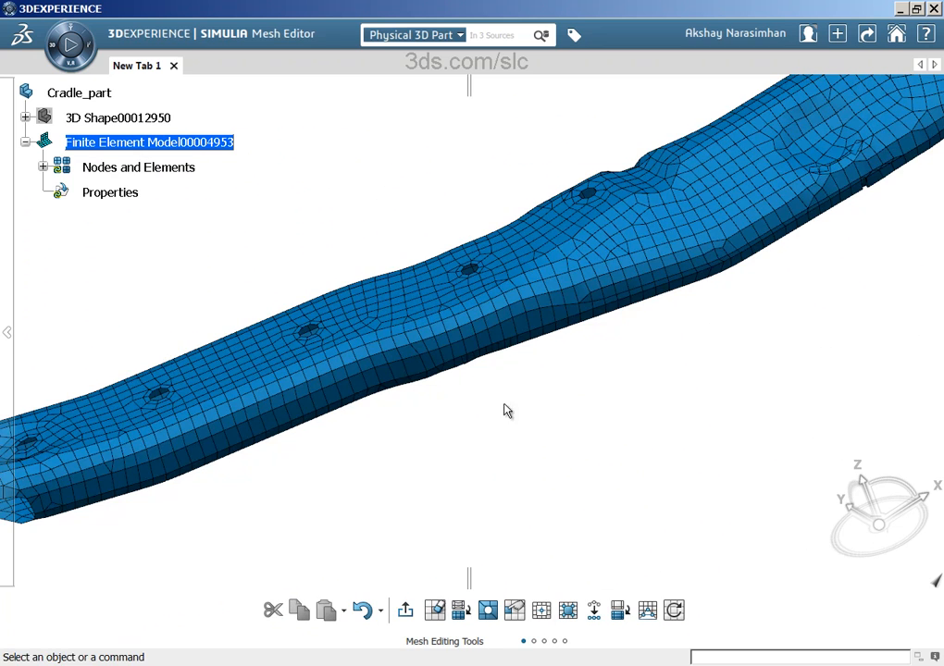
Delete the overlapping elements along the cradle's curved side edge above the small hole, undoing an unwanted deletion
{"action": "middle_click_drag", "start_coordinate": [506, 409], "coordinate": [501, 288]}
{"action": "middle_click_drag", "start_coordinate": [506, 248], "coordinate": [473, 392]}
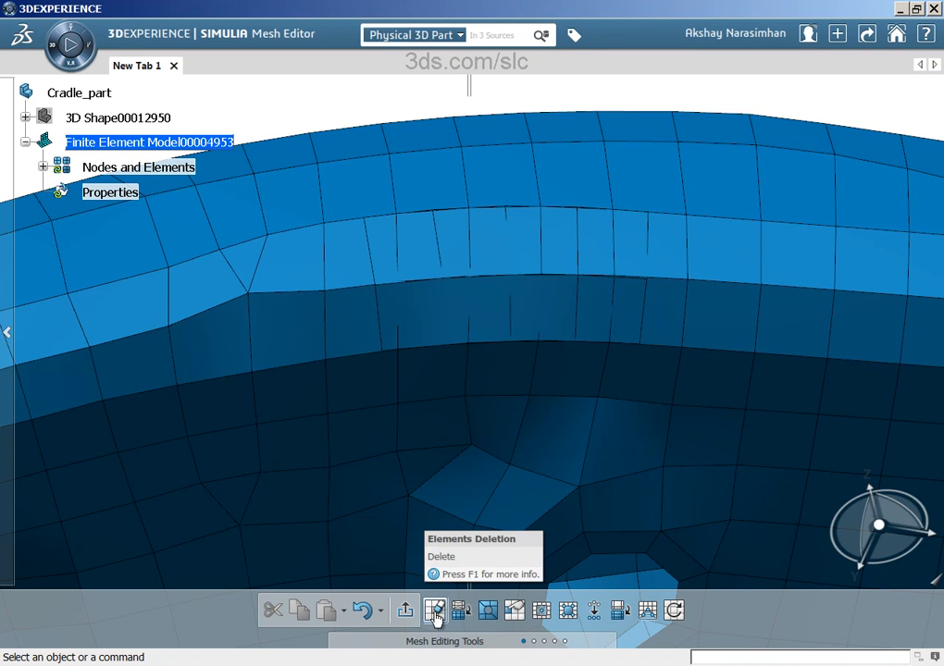
{"action": "left_click", "coordinate": [435, 610]}
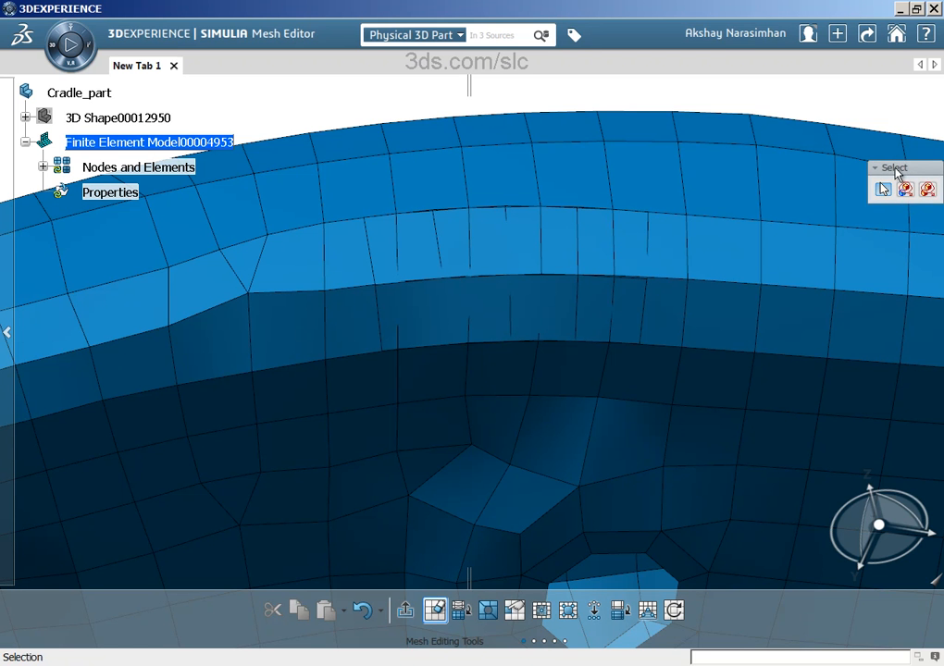
{"action": "left_click_drag", "start_coordinate": [875, 168], "coordinate": [819, 134]}
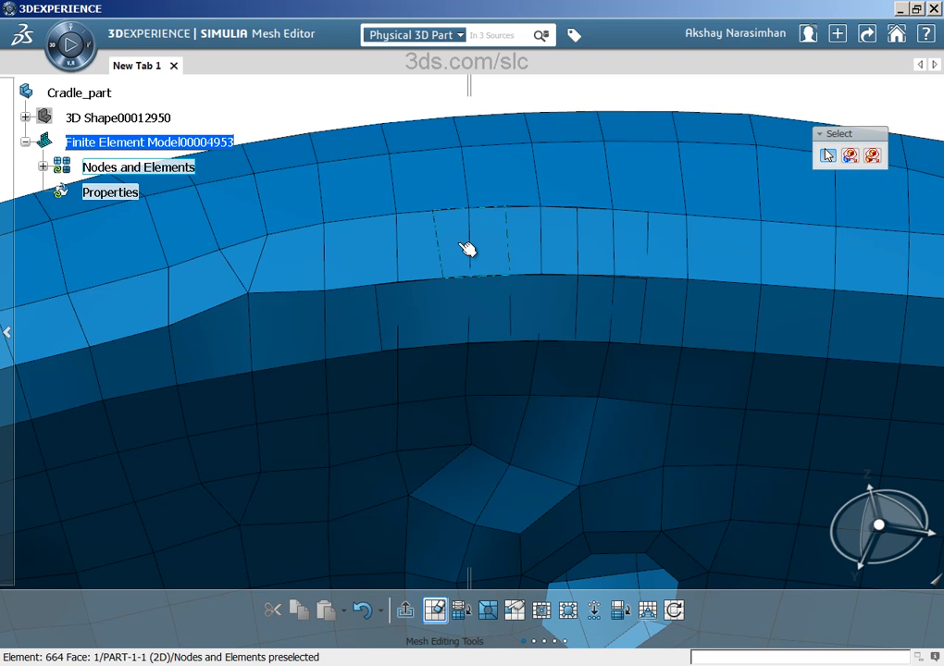
{"action": "middle_click_drag", "start_coordinate": [467, 249], "coordinate": [401, 297]}
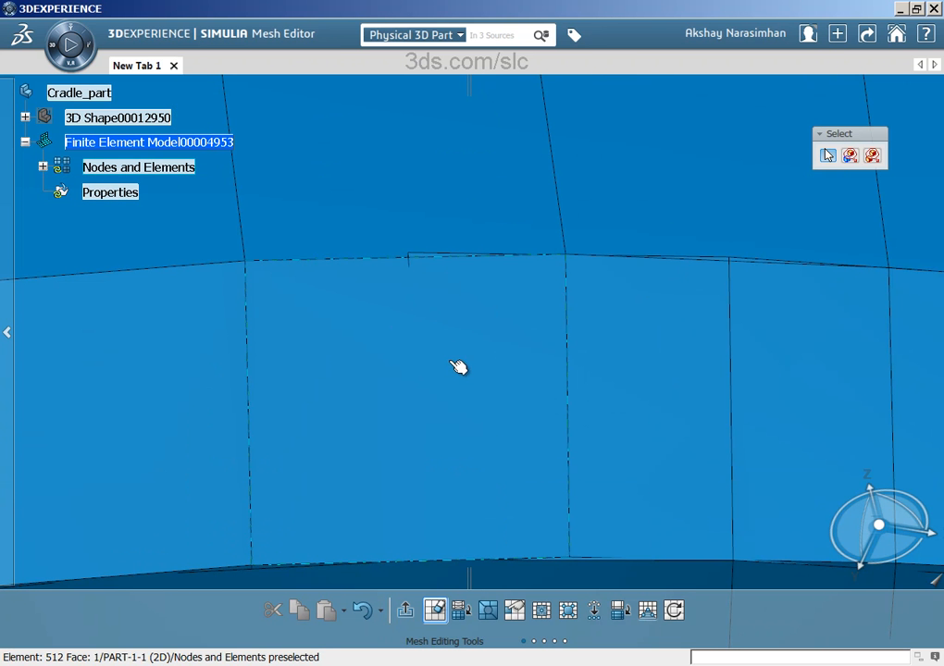
{"action": "middle_click_drag", "start_coordinate": [443, 302], "coordinate": [241, 291]}
{"action": "middle_click_drag", "start_coordinate": [327, 211], "coordinate": [516, 351]}
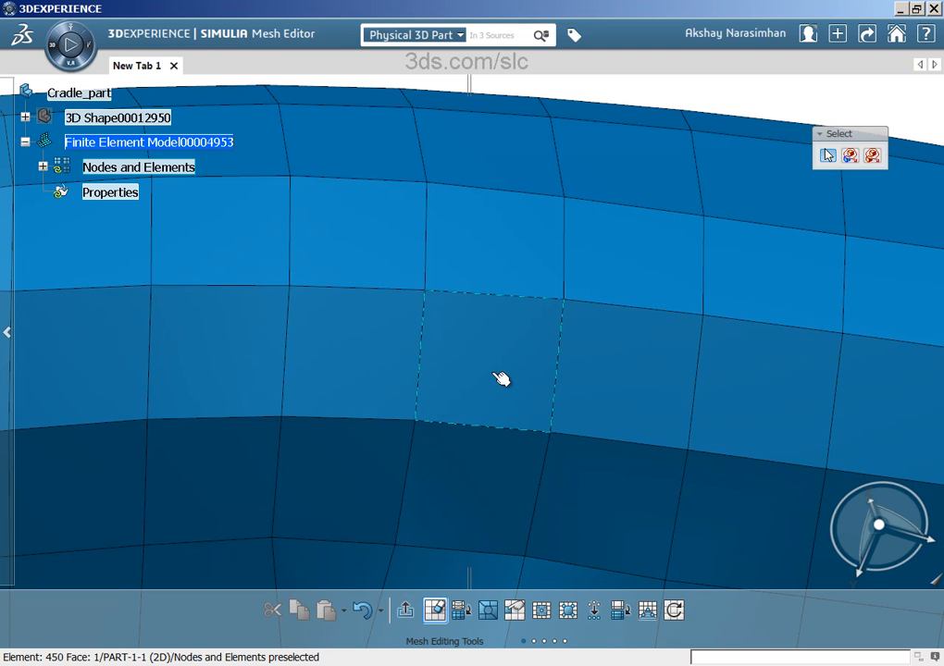
{"action": "key", "text": "ctrl+z"}
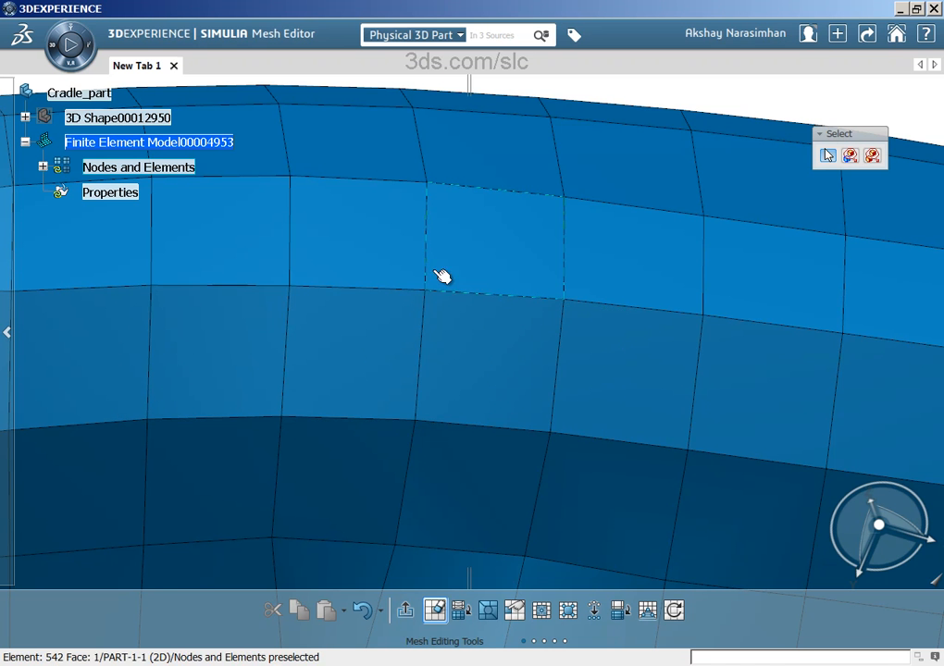
{"action": "middle_click_drag", "start_coordinate": [434, 269], "coordinate": [467, 532]}
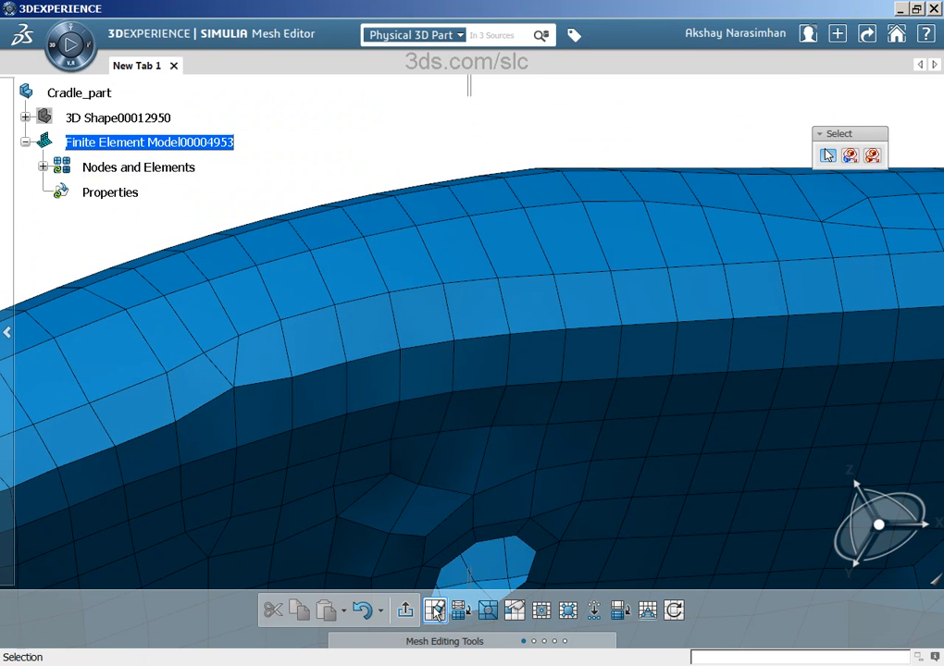
{"action": "left_click", "coordinate": [437, 613]}
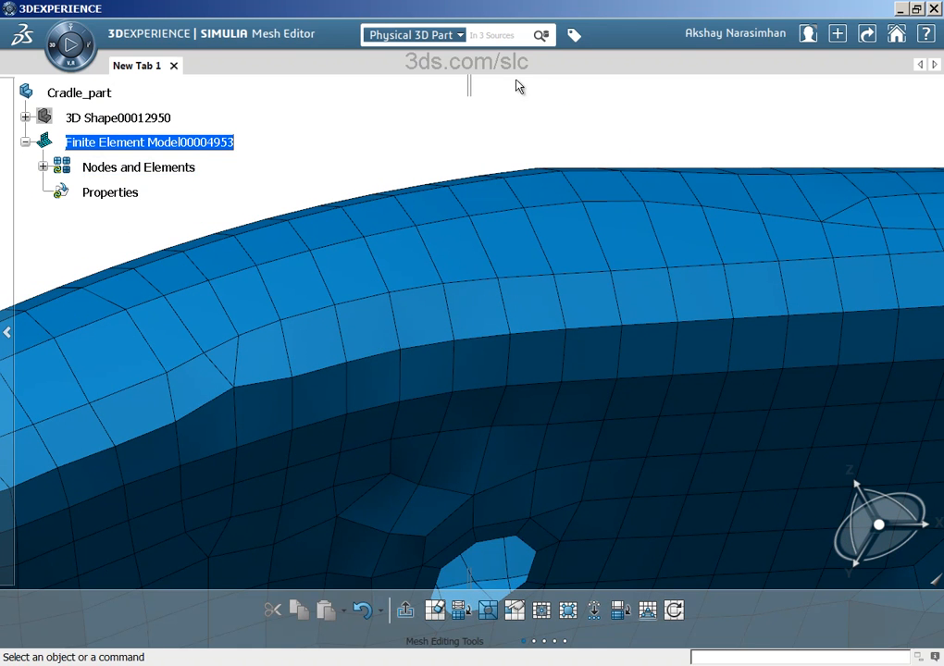
Recheck all mesh parts for interferences with 0.2 mm clearance, examine the remaining intersecting region, and close the check
{"action": "middle_click_drag", "start_coordinate": [510, 131], "coordinate": [501, 261]}
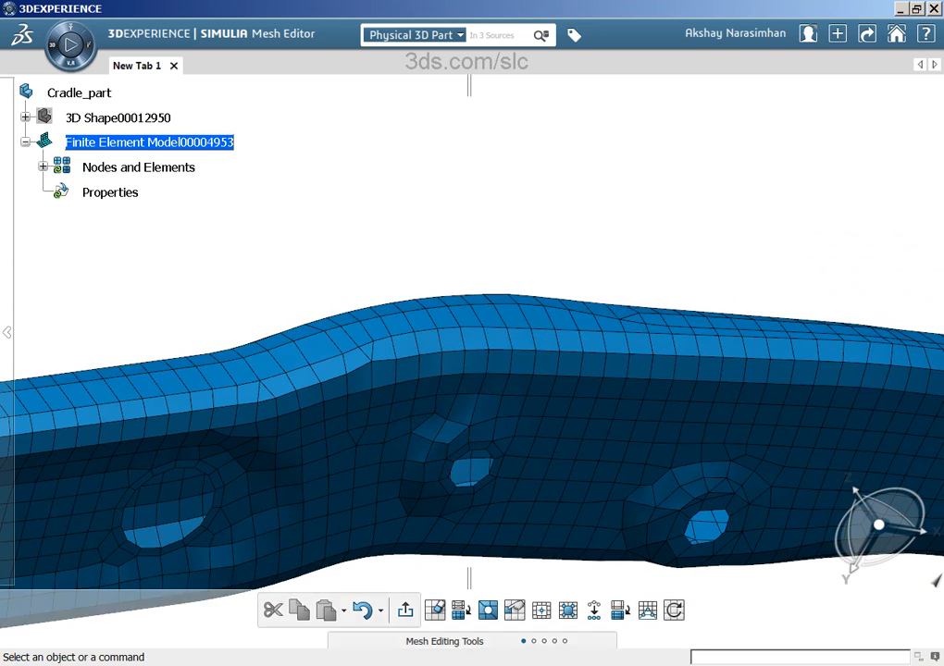
{"action": "left_click", "coordinate": [545, 642]}
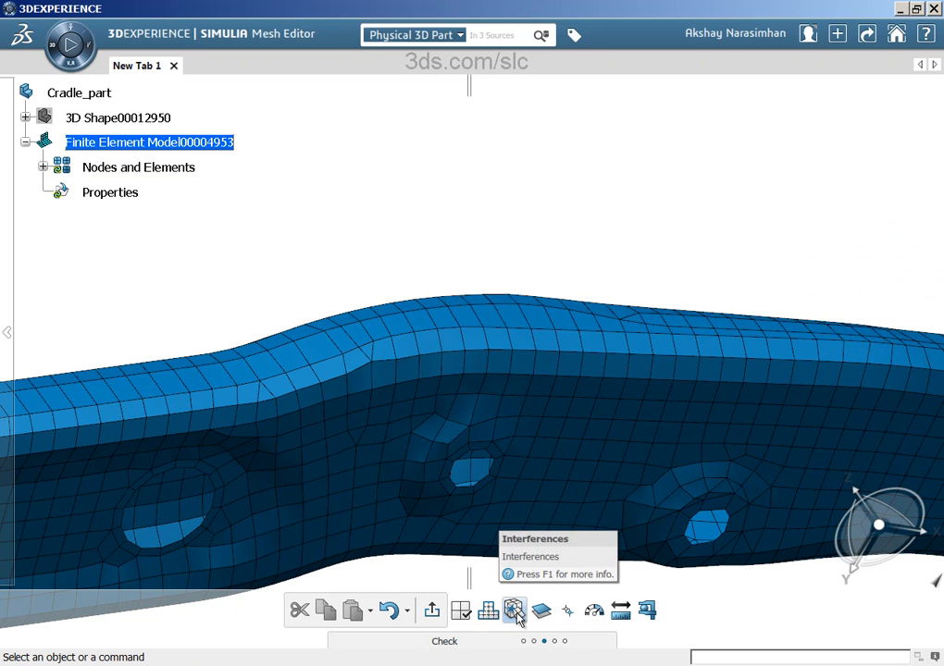
{"action": "left_click", "coordinate": [513, 611]}
{"action": "left_click", "coordinate": [836, 329]}
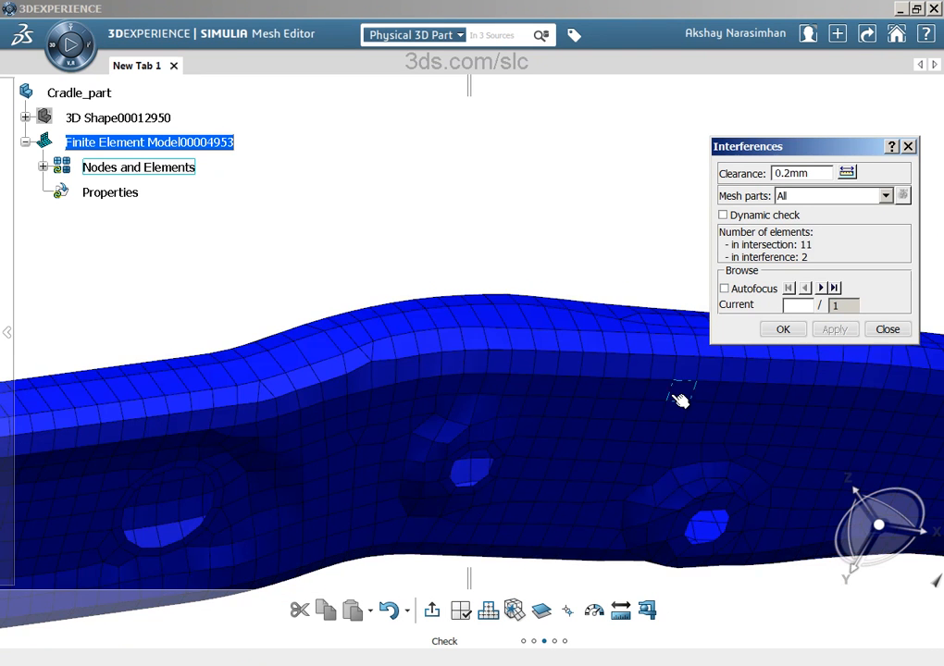
{"action": "middle_click_drag", "start_coordinate": [678, 395], "coordinate": [801, 356]}
{"action": "left_click", "coordinate": [784, 329]}
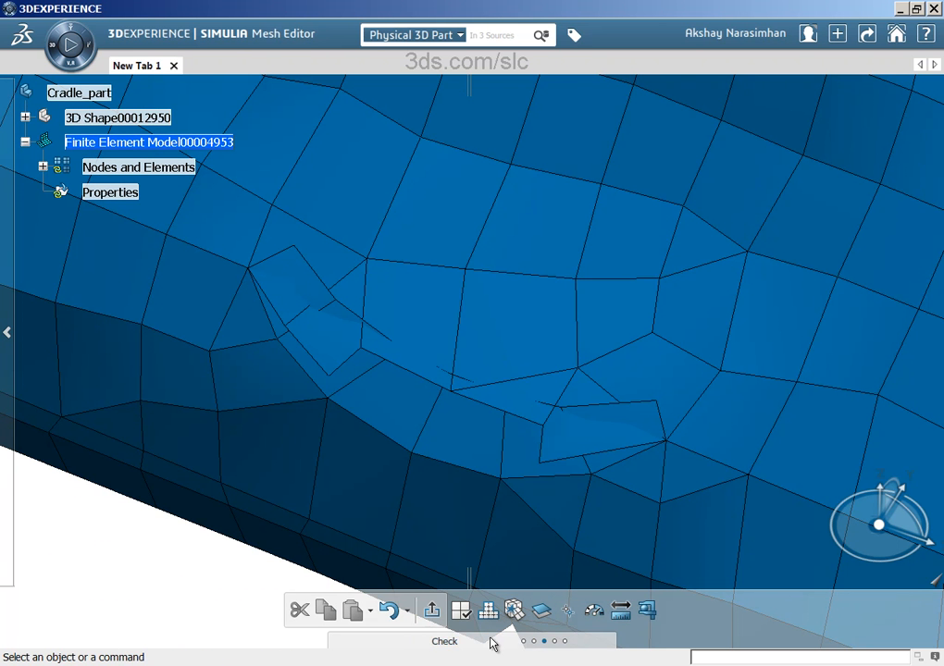
Delete the intersecting surface elements in the remaining overlap region with Elements Deletion
{"action": "mouse_move", "coordinate": [436, 637]}
{"action": "left_click", "coordinate": [350, 633]}
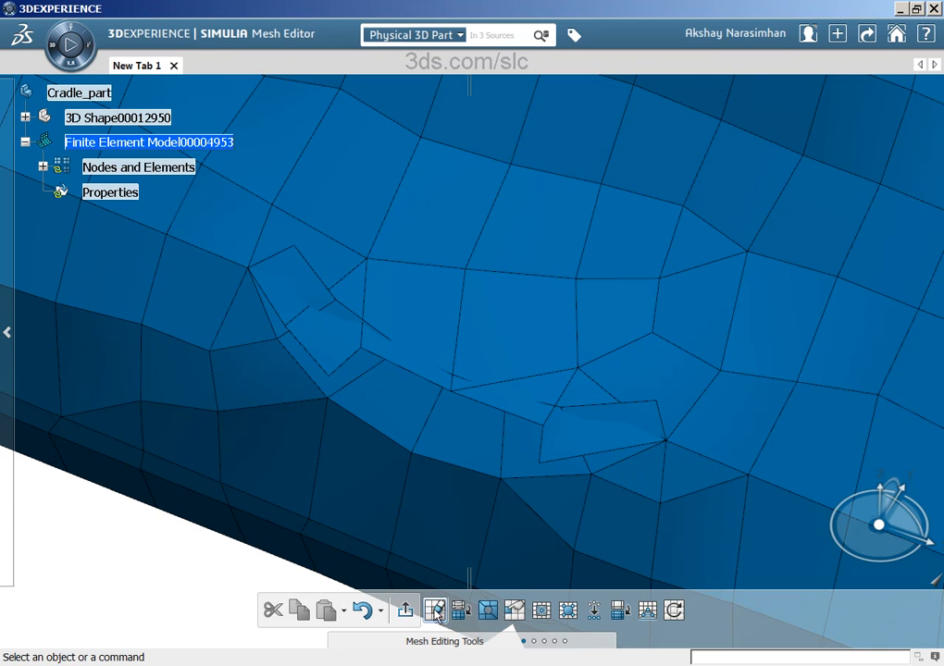
{"action": "left_click", "coordinate": [434, 609]}
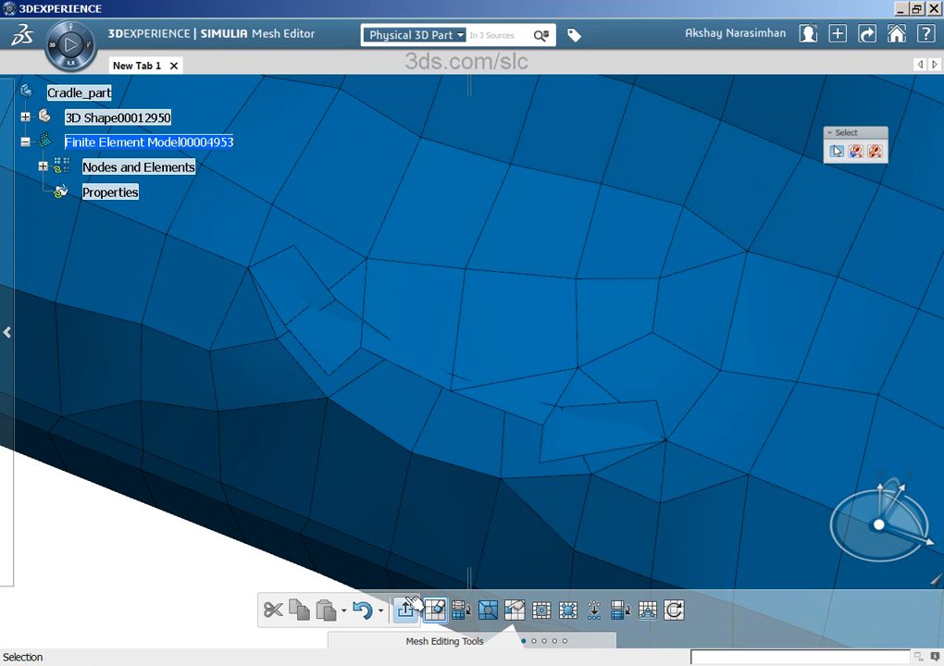
{"action": "left_click", "coordinate": [352, 389]}
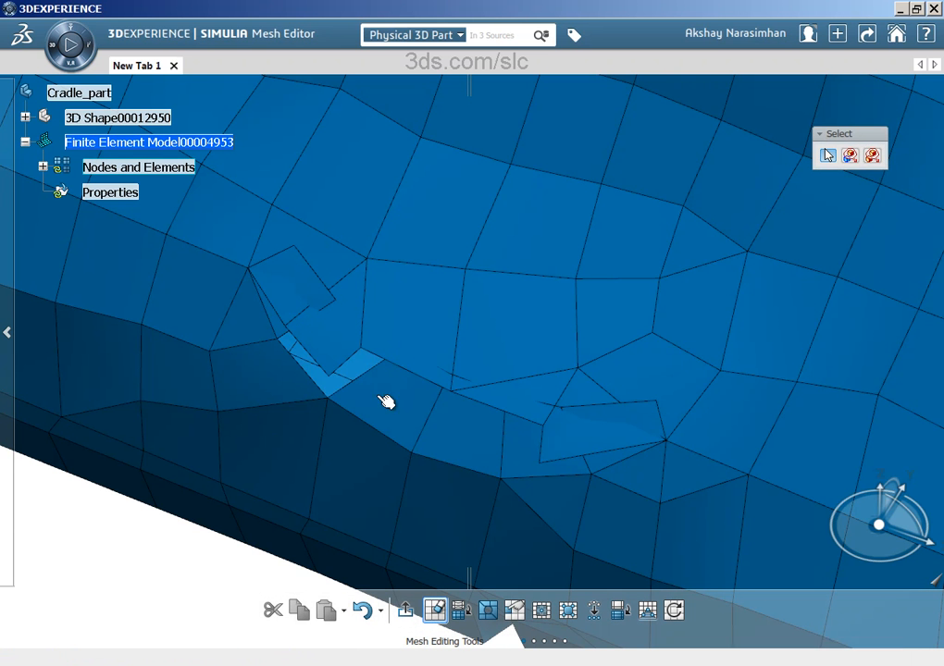
{"action": "left_click", "coordinate": [401, 411]}
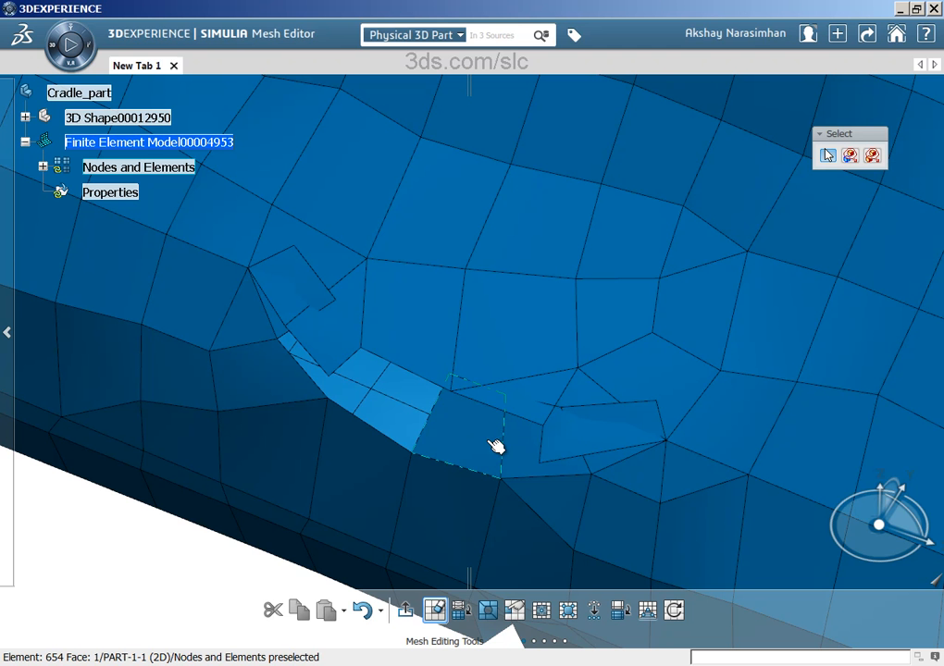
{"action": "left_click", "coordinate": [497, 447]}
{"action": "left_click", "coordinate": [543, 470]}
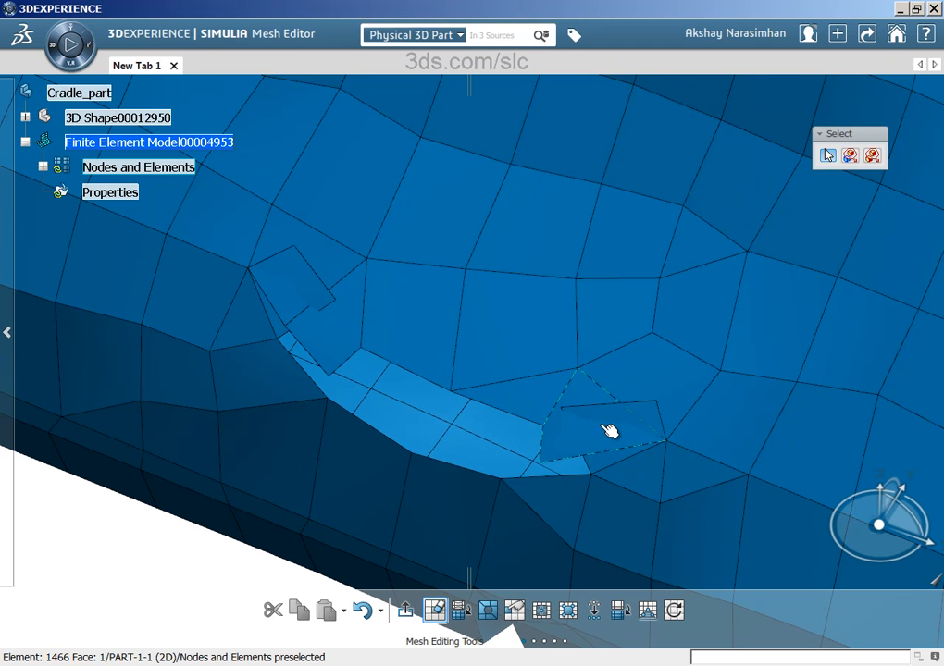
{"action": "left_click", "coordinate": [624, 450]}
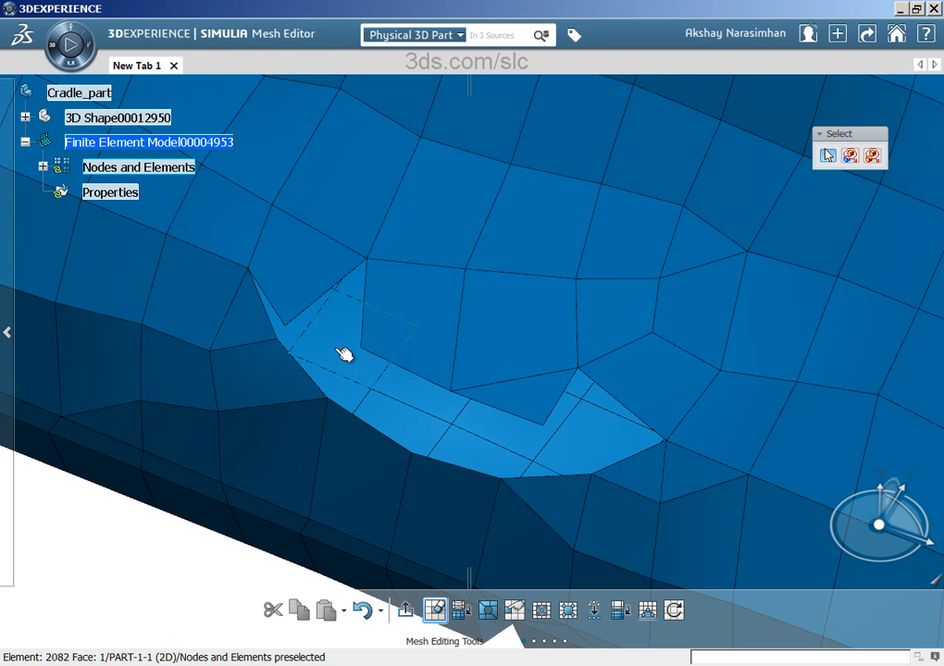
{"action": "left_click", "coordinate": [285, 289]}
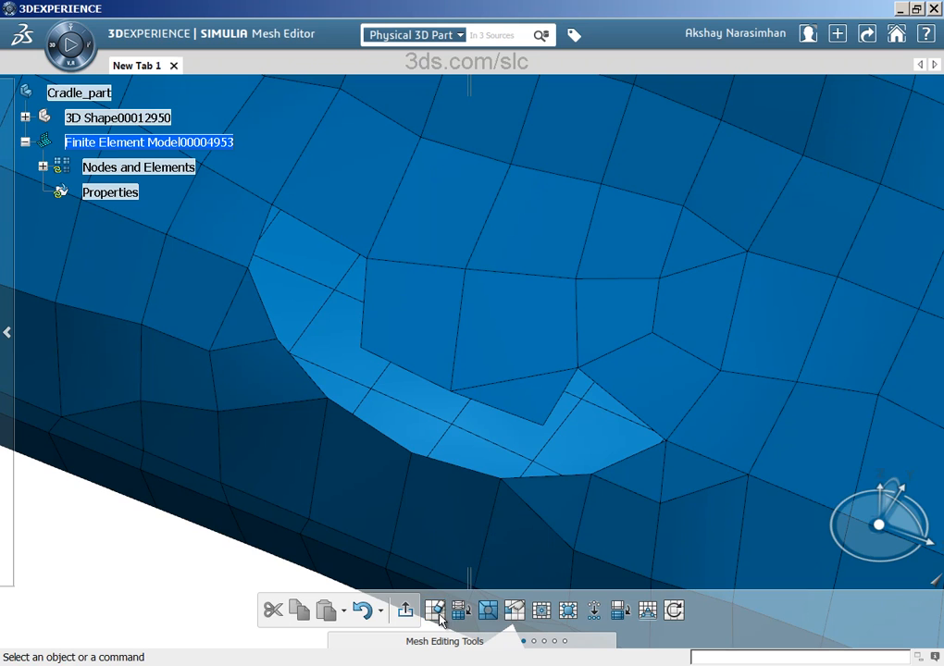
Create two Tria elements across the near end of the gap, joining its curved lower edge to the corner node of the upper surface
{"action": "middle_click_drag", "start_coordinate": [447, 487], "coordinate": [447, 449]}
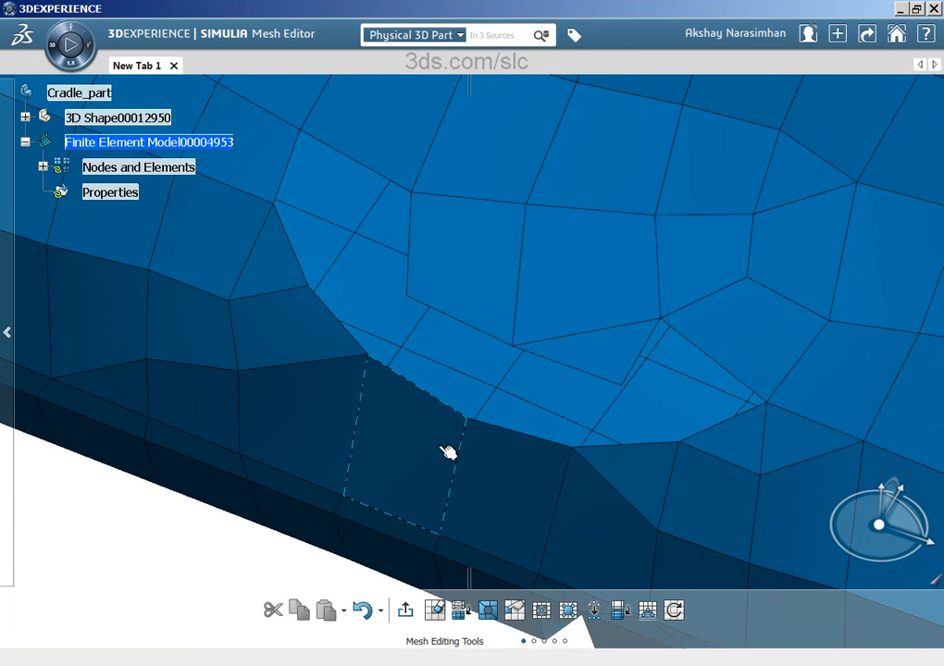
{"action": "left_click", "coordinate": [567, 612]}
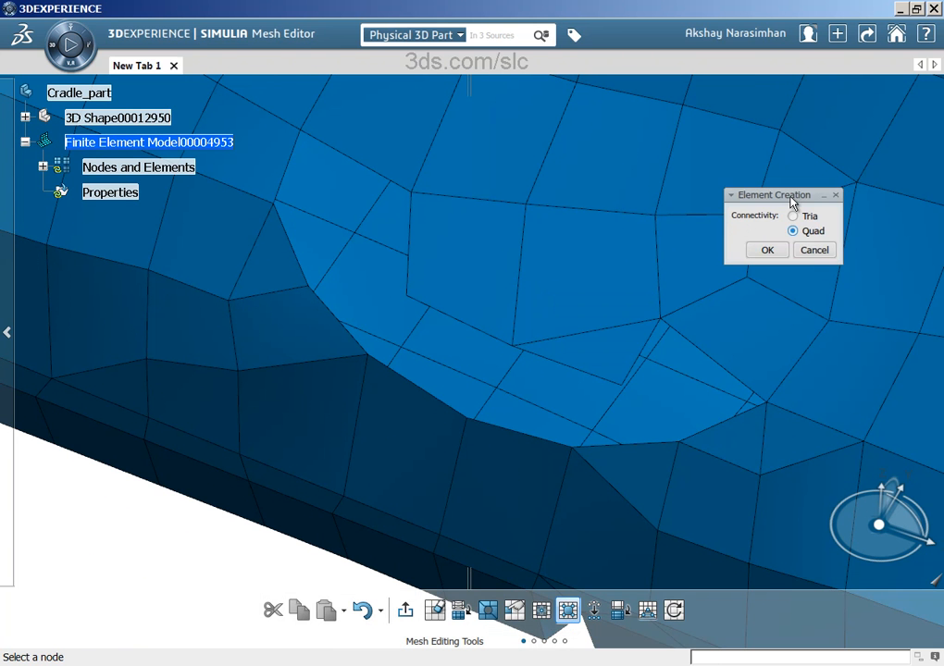
{"action": "left_click_drag", "start_coordinate": [792, 203], "coordinate": [791, 207]}
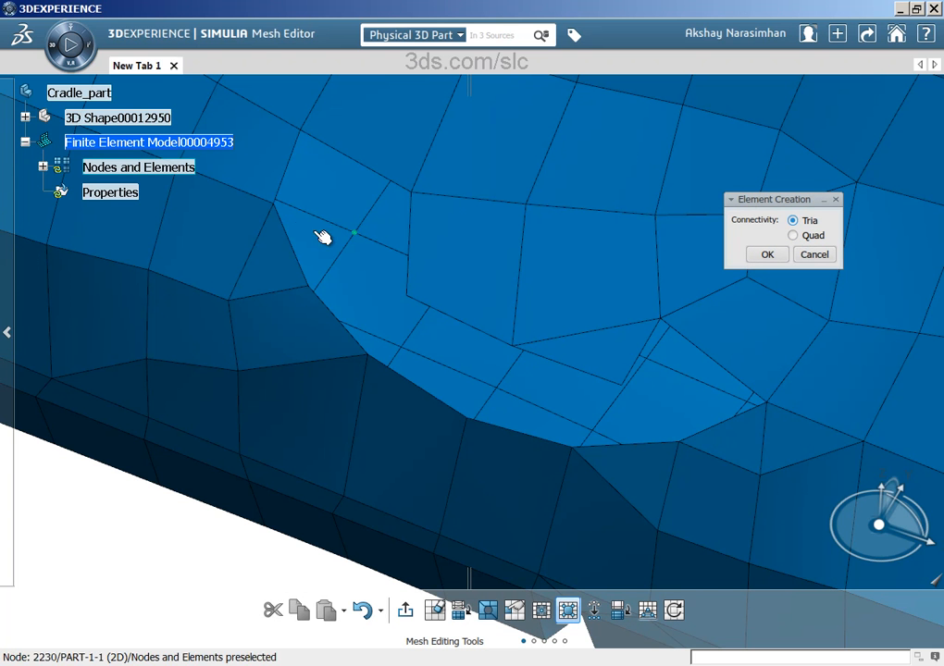
{"action": "left_click", "coordinate": [312, 297]}
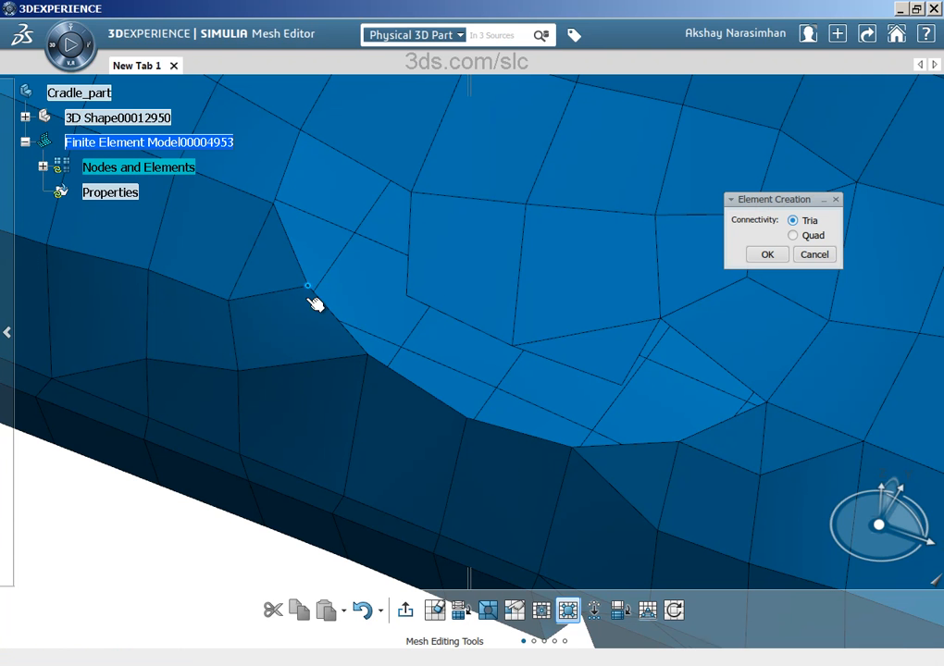
{"action": "left_click", "coordinate": [446, 294]}
{"action": "left_click", "coordinate": [271, 215]}
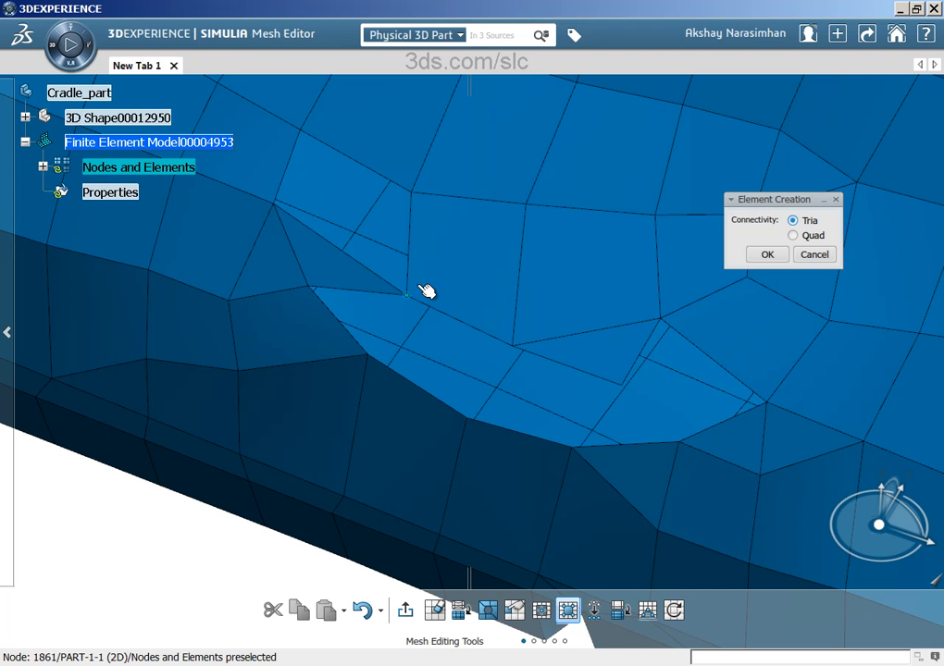
{"action": "left_click", "coordinate": [301, 299]}
{"action": "left_click", "coordinate": [356, 370]}
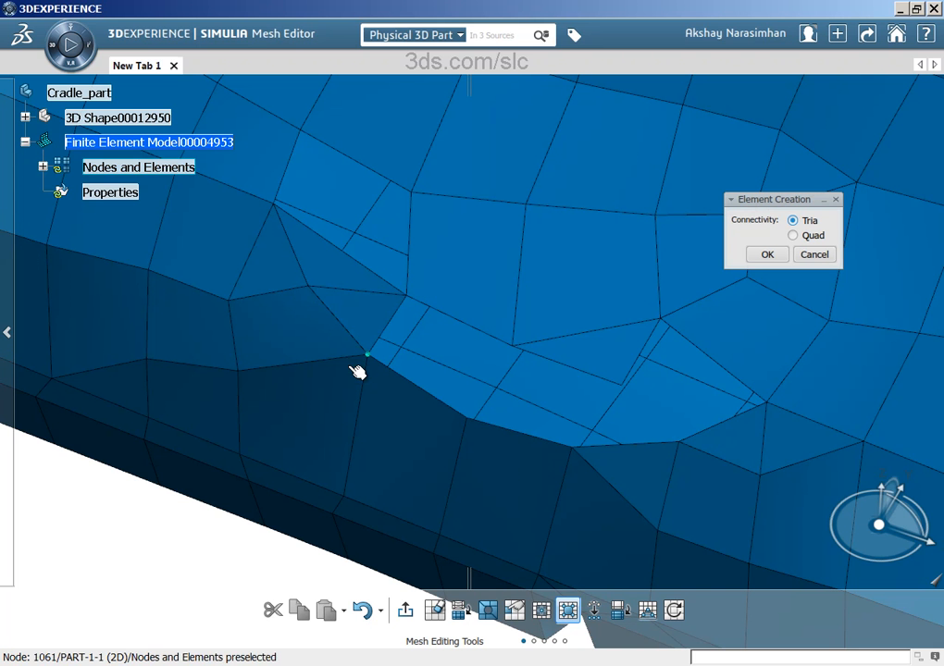
Create three more Tria elements between the gap's lower edge and the upper surface nodes at the far end
{"action": "left_click", "coordinate": [468, 422]}
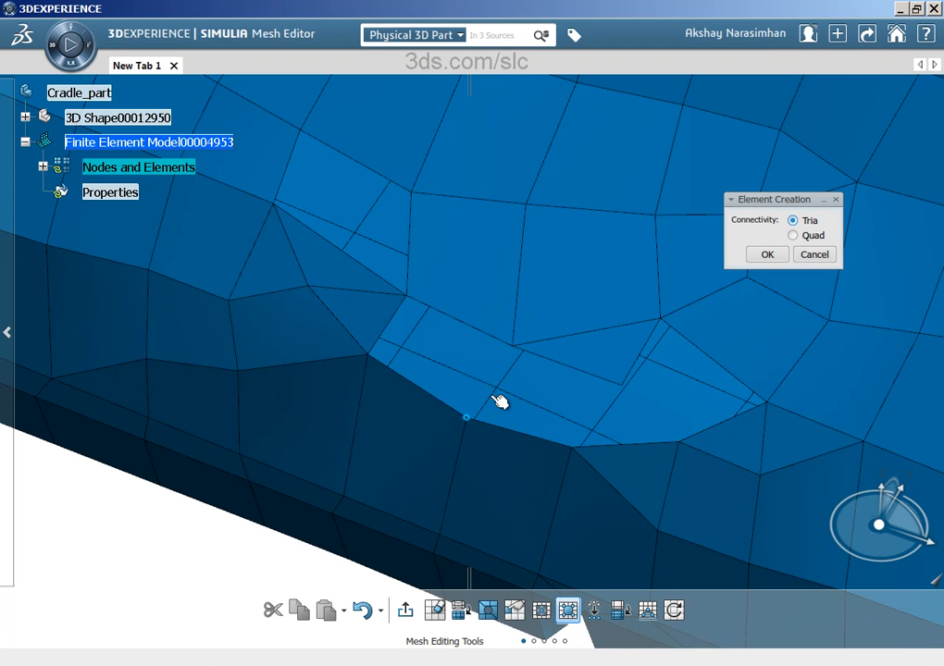
{"action": "left_click", "coordinate": [518, 357]}
{"action": "left_click", "coordinate": [585, 483]}
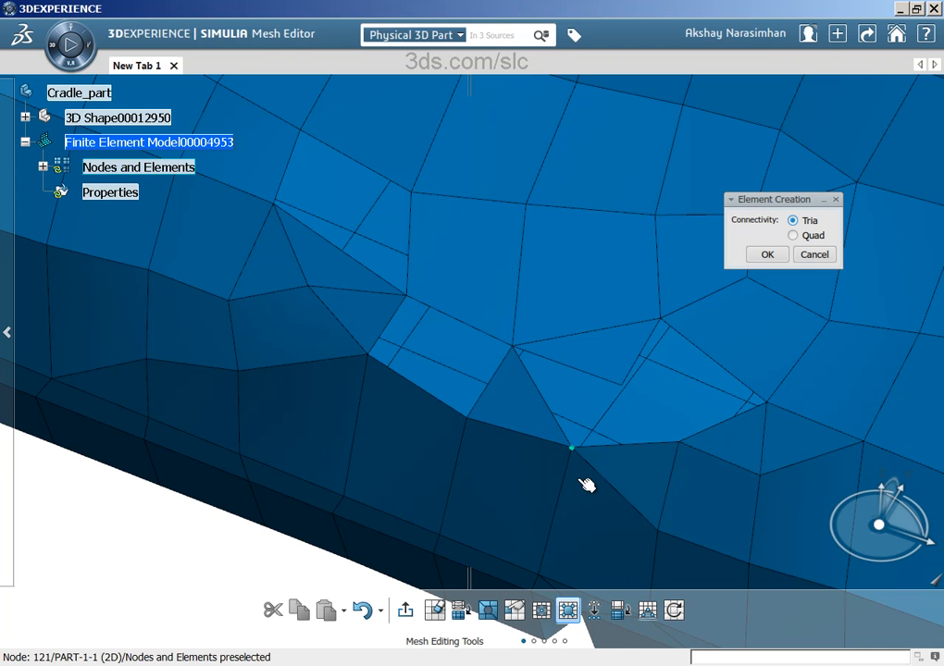
{"action": "left_click", "coordinate": [620, 369]}
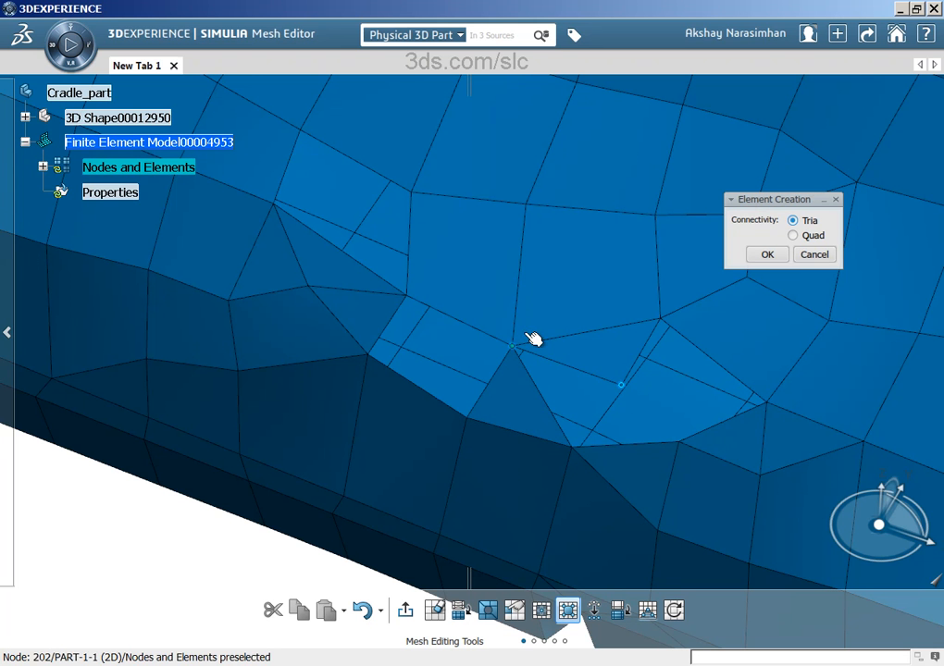
{"action": "left_click", "coordinate": [586, 470]}
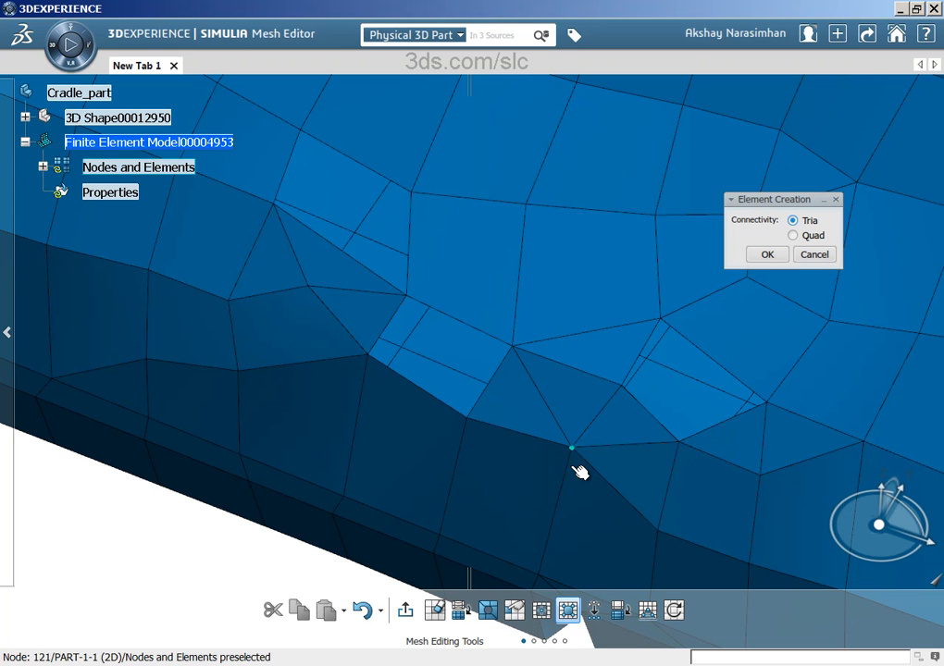
Fill the three remaining openings in the gap with Quad elements and finish Element Creation
{"action": "middle_click_drag", "start_coordinate": [708, 472], "coordinate": [691, 491]}
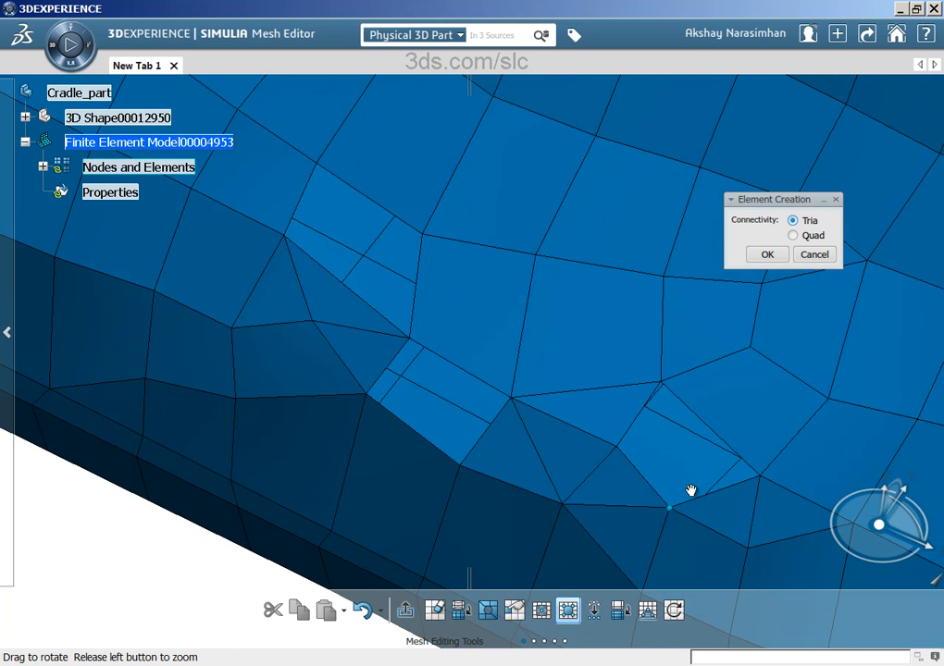
{"action": "mouse_move", "coordinate": [561, 432]}
{"action": "middle_mouse_down"}
{"action": "mouse_move", "coordinate": [535, 439]}
{"action": "mouse_move", "coordinate": [550, 435]}
{"action": "middle_mouse_up"}
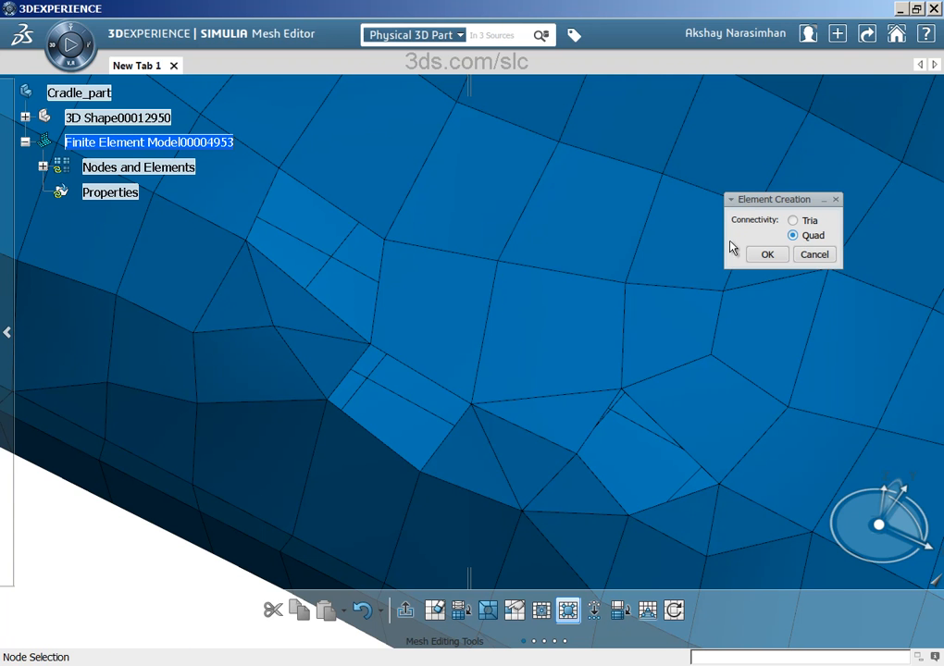
{"action": "left_click", "coordinate": [302, 142]}
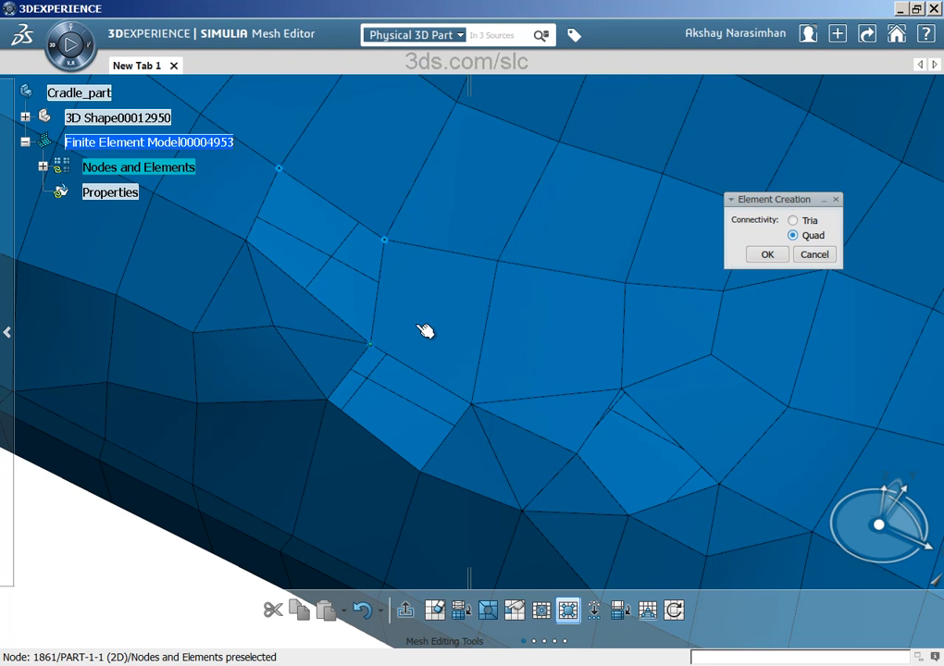
{"action": "left_click", "coordinate": [250, 248]}
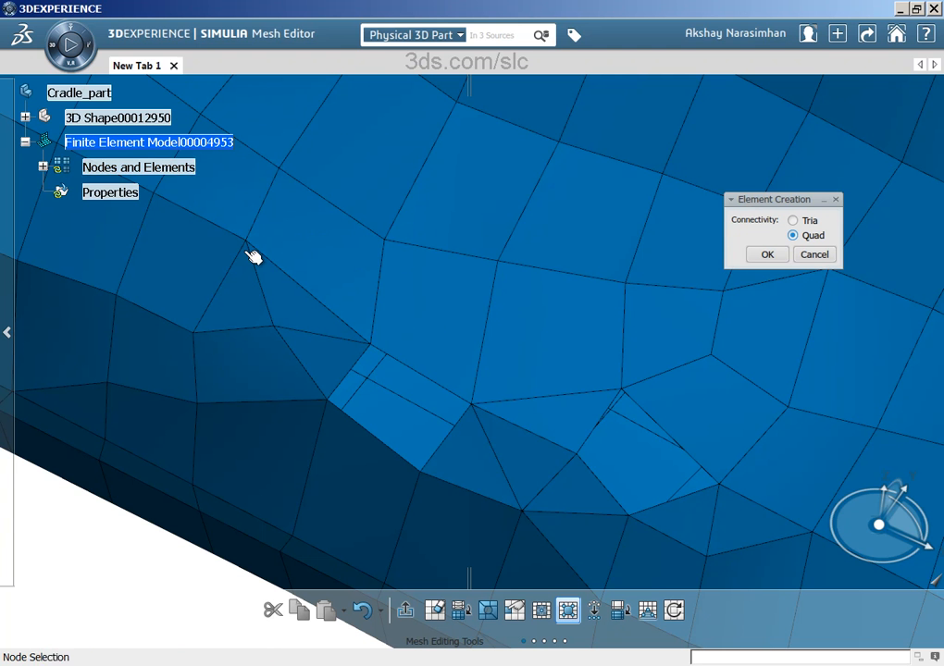
{"action": "left_click", "coordinate": [399, 318]}
{"action": "left_click", "coordinate": [421, 482]}
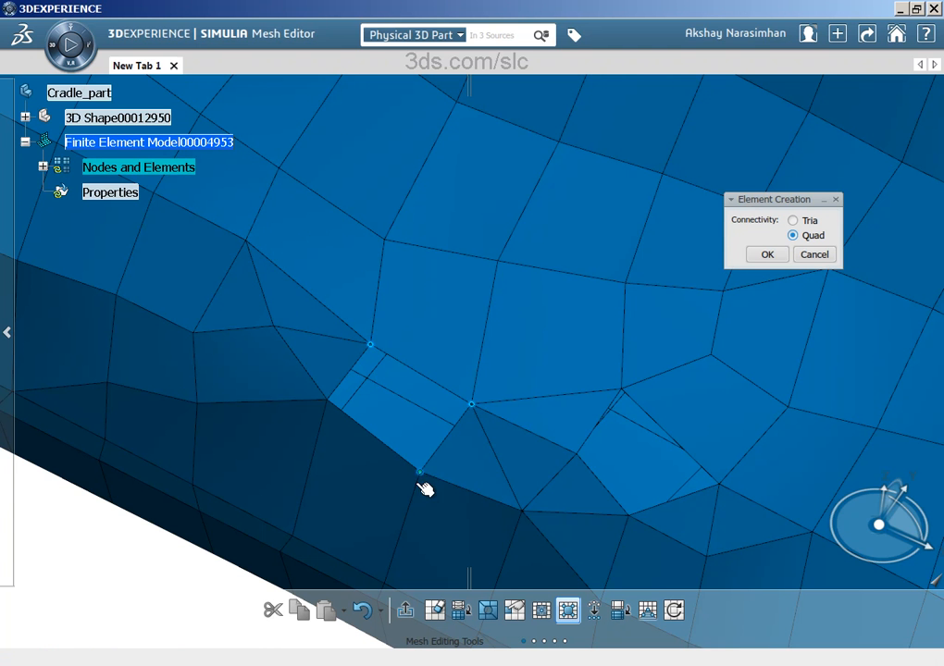
{"action": "left_click", "coordinate": [346, 439]}
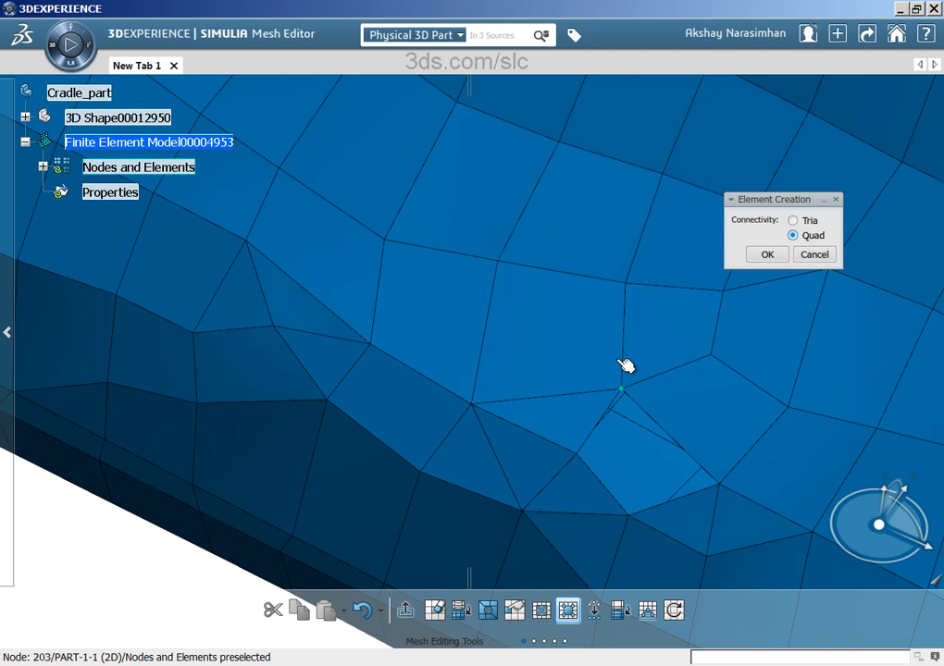
{"action": "left_click", "coordinate": [621, 389]}
{"action": "left_click", "coordinate": [719, 483]}
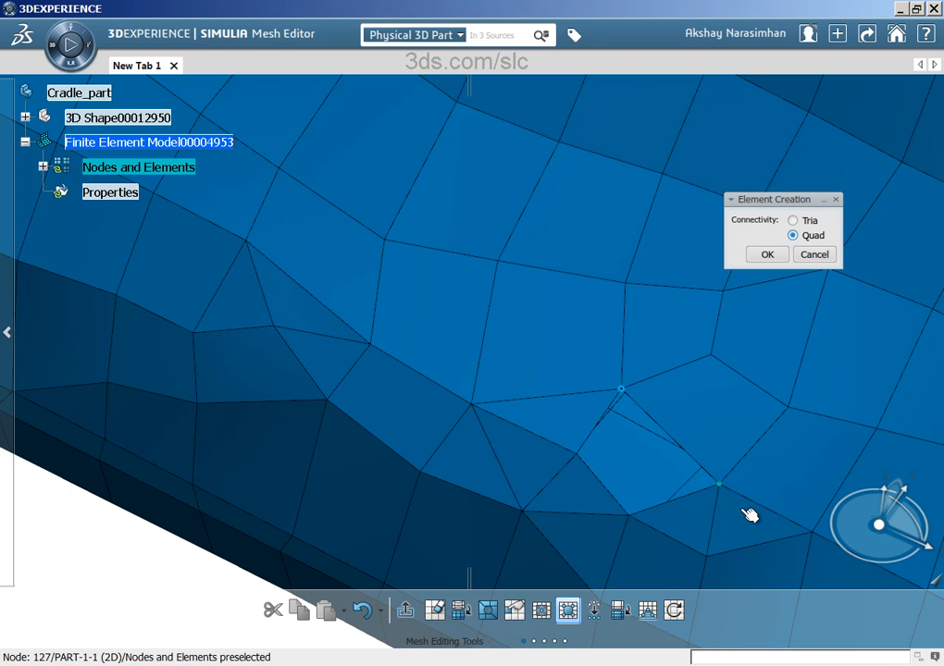
{"action": "left_click", "coordinate": [546, 459]}
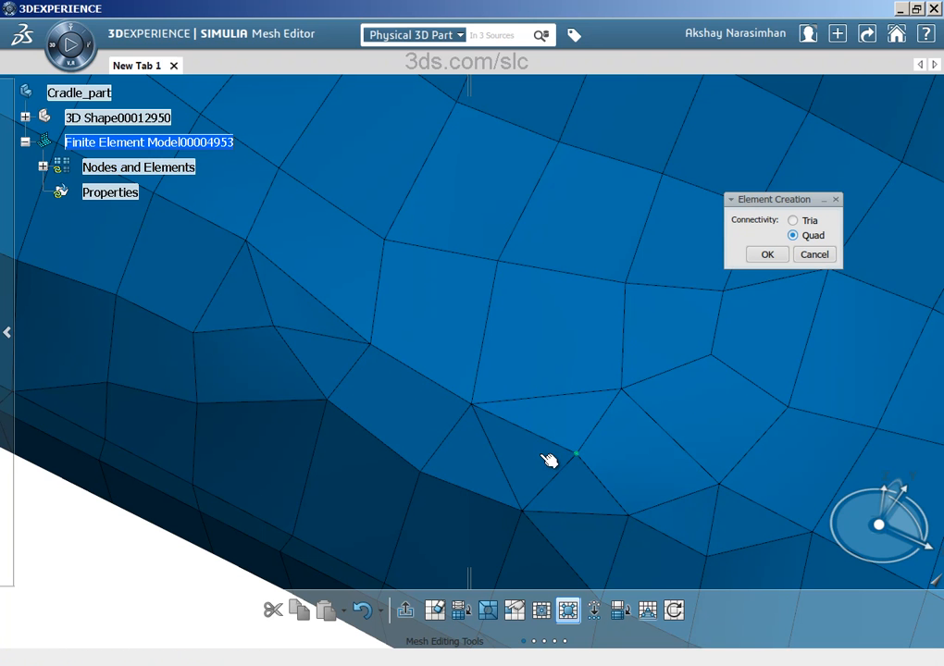
{"action": "left_click", "coordinate": [768, 255]}
Check all mesh parts for interferences again with 0.2 mm clearance
{"action": "middle_click_drag", "start_coordinate": [538, 242], "coordinate": [483, 289]}
{"action": "middle_click_drag", "start_coordinate": [538, 327], "coordinate": [480, 273]}
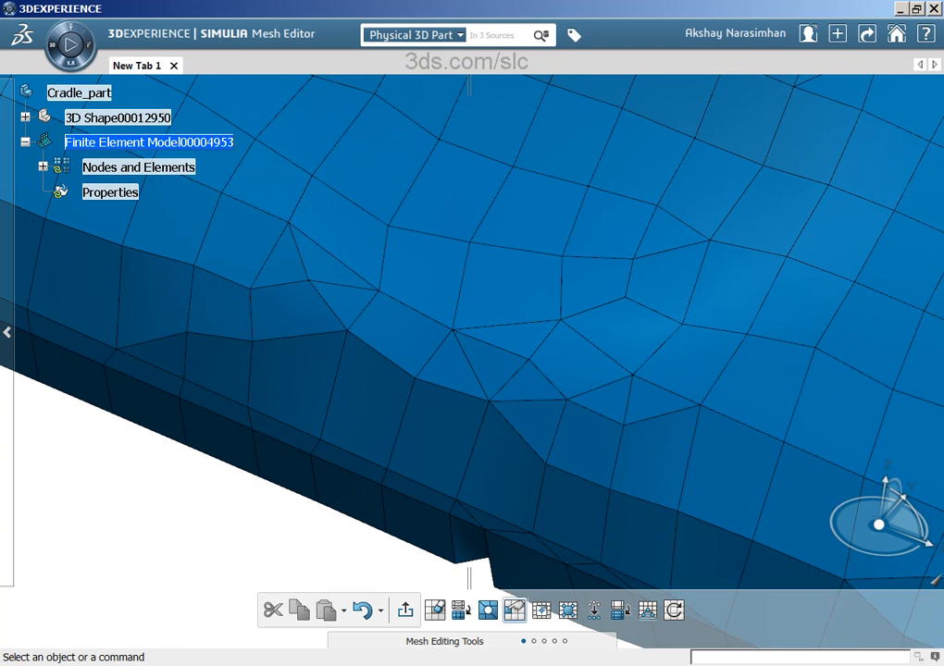
{"action": "left_click", "coordinate": [544, 640]}
{"action": "left_click", "coordinate": [514, 611]}
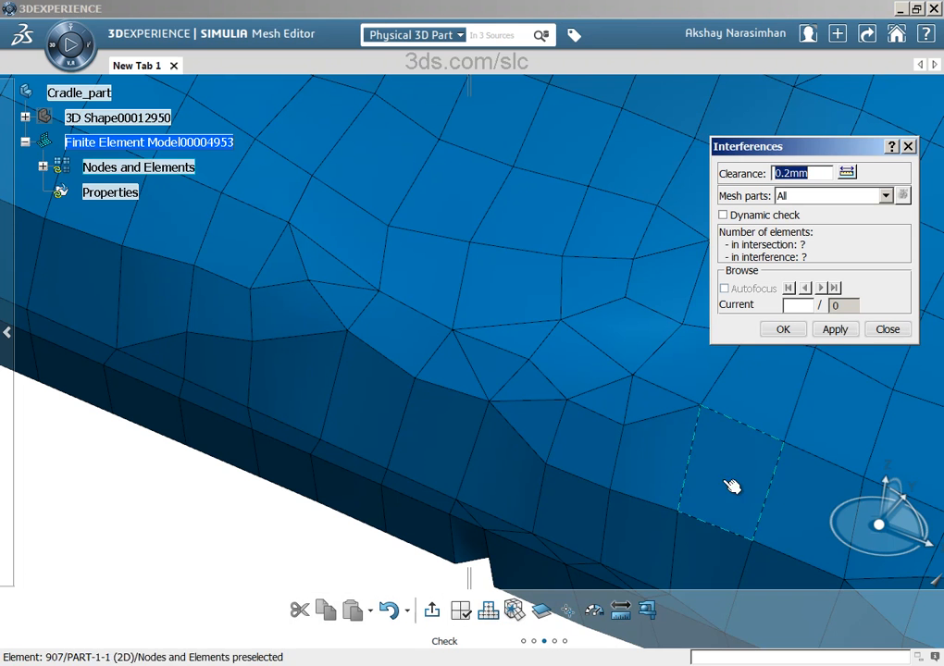
{"action": "left_click", "coordinate": [834, 330]}
{"action": "right_click", "coordinate": [543, 228]}
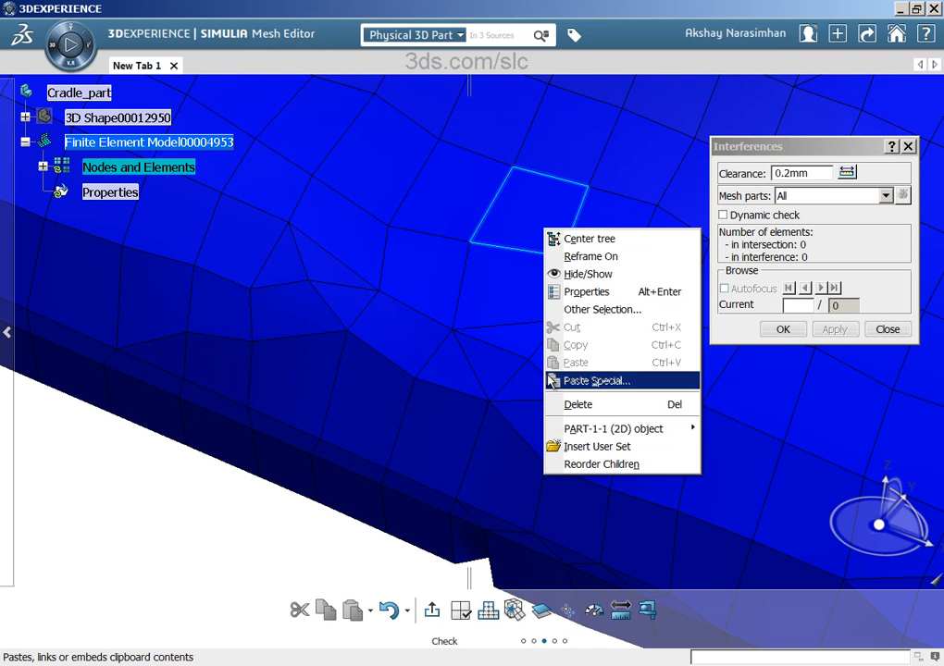
{"action": "left_click", "coordinate": [445, 418]}
Examine the cradle mesh and the folded elements at the notch in its side edge, and close the interference check
{"action": "middle_click_drag", "start_coordinate": [507, 213], "coordinate": [170, 470]}
{"action": "middle_click_drag", "start_coordinate": [426, 260], "coordinate": [501, 338]}
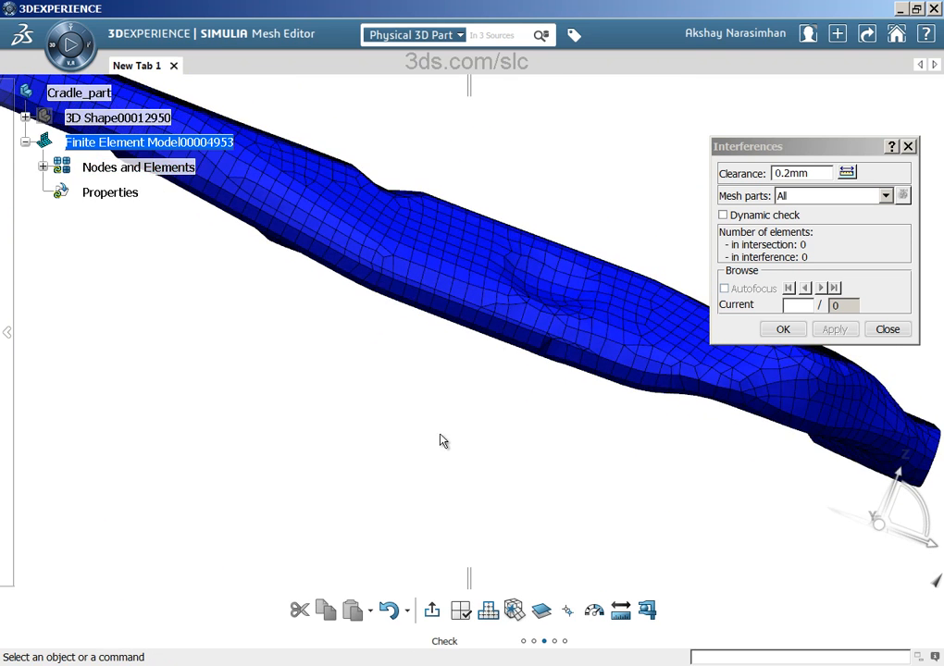
{"action": "middle_click_drag", "start_coordinate": [449, 383], "coordinate": [455, 428]}
{"action": "middle_click_drag", "start_coordinate": [296, 451], "coordinate": [520, 425]}
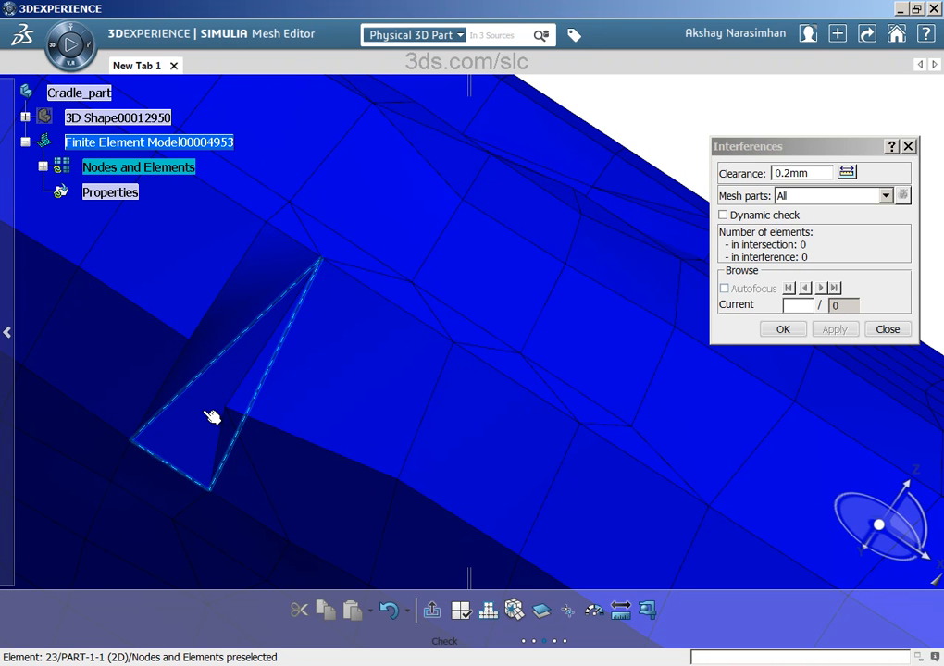
{"action": "middle_click_drag", "start_coordinate": [213, 415], "coordinate": [358, 361]}
{"action": "middle_click_drag", "start_coordinate": [481, 270], "coordinate": [278, 151]}
{"action": "middle_click_drag", "start_coordinate": [624, 503], "coordinate": [419, 307]}
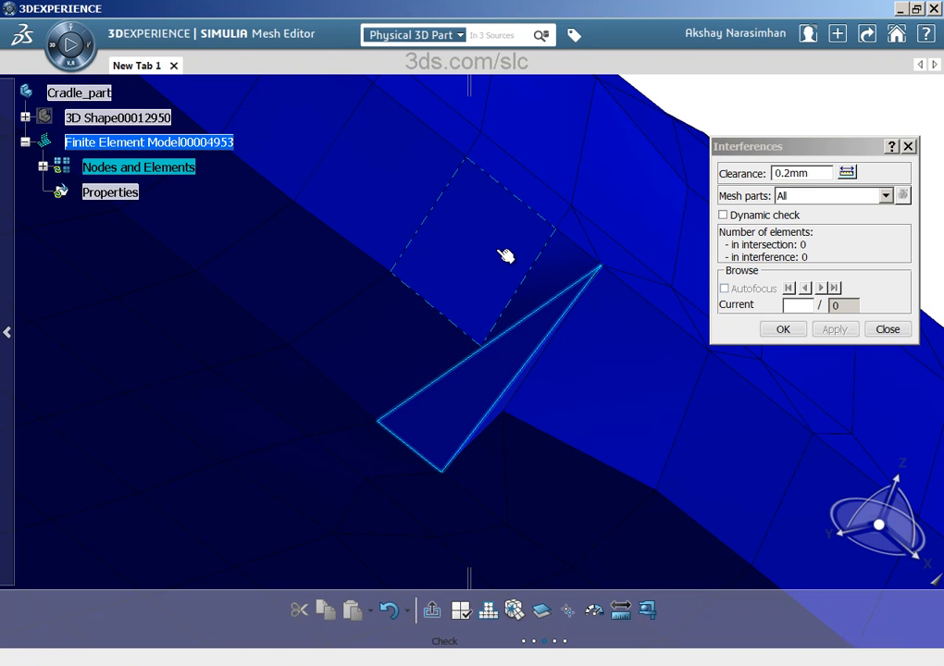
{"action": "left_click", "coordinate": [477, 297]}
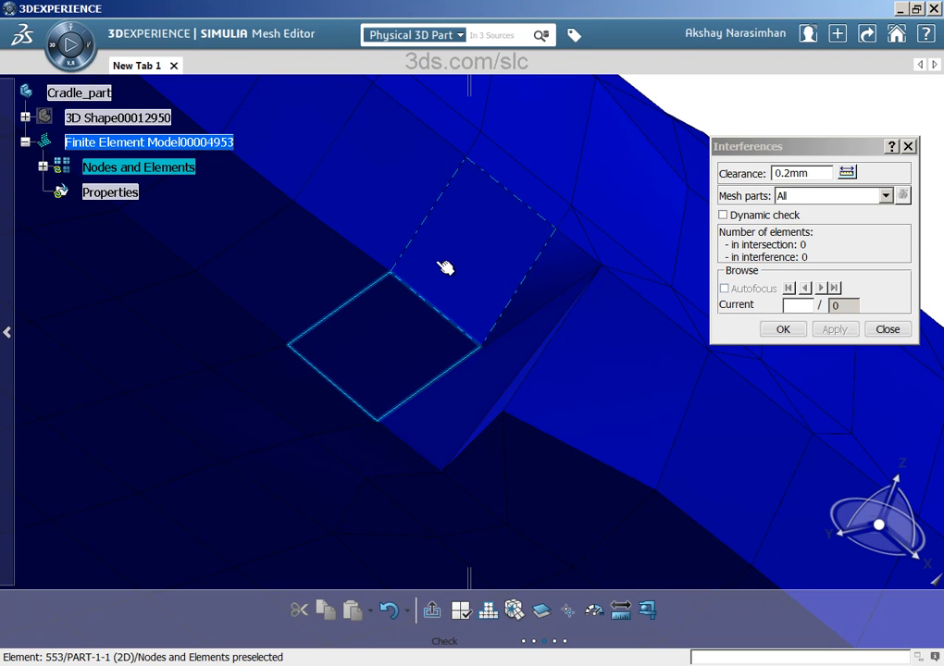
{"action": "left_click", "coordinate": [573, 276]}
{"action": "mouse_move", "coordinate": [573, 276]}
{"action": "middle_mouse_down"}
{"action": "mouse_move", "coordinate": [491, 236]}
{"action": "mouse_move", "coordinate": [468, 255]}
{"action": "mouse_move", "coordinate": [608, 290]}
{"action": "mouse_move", "coordinate": [517, 275]}
{"action": "mouse_move", "coordinate": [575, 278]}
{"action": "middle_mouse_up"}
{"action": "middle_click_drag", "start_coordinate": [280, 277], "coordinate": [376, 298]}
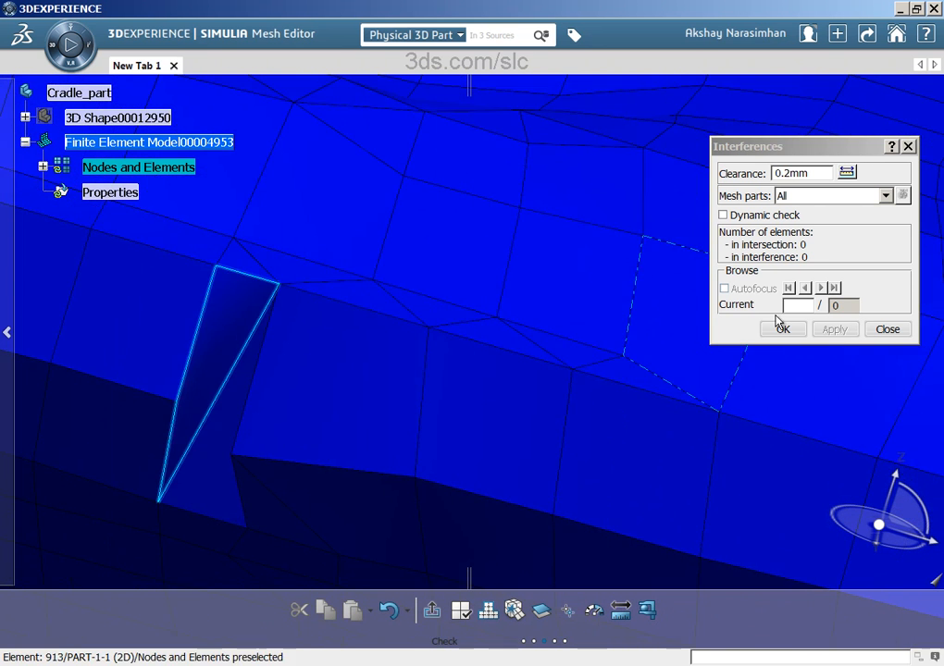
{"action": "left_click", "coordinate": [781, 331]}
Delete the folded elements spanning the notch in the cradle's side edge with Elements Deletion
{"action": "middle_click_drag", "start_coordinate": [358, 369], "coordinate": [433, 492]}
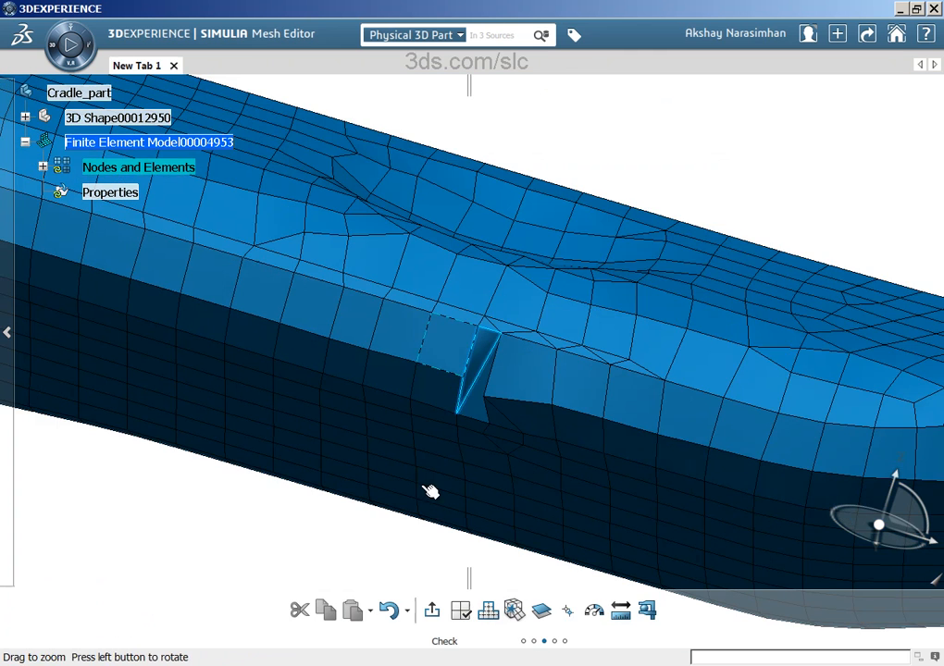
{"action": "left_click", "coordinate": [643, 92]}
{"action": "middle_click_drag", "start_coordinate": [482, 435], "coordinate": [523, 341]}
{"action": "left_click", "coordinate": [523, 641]}
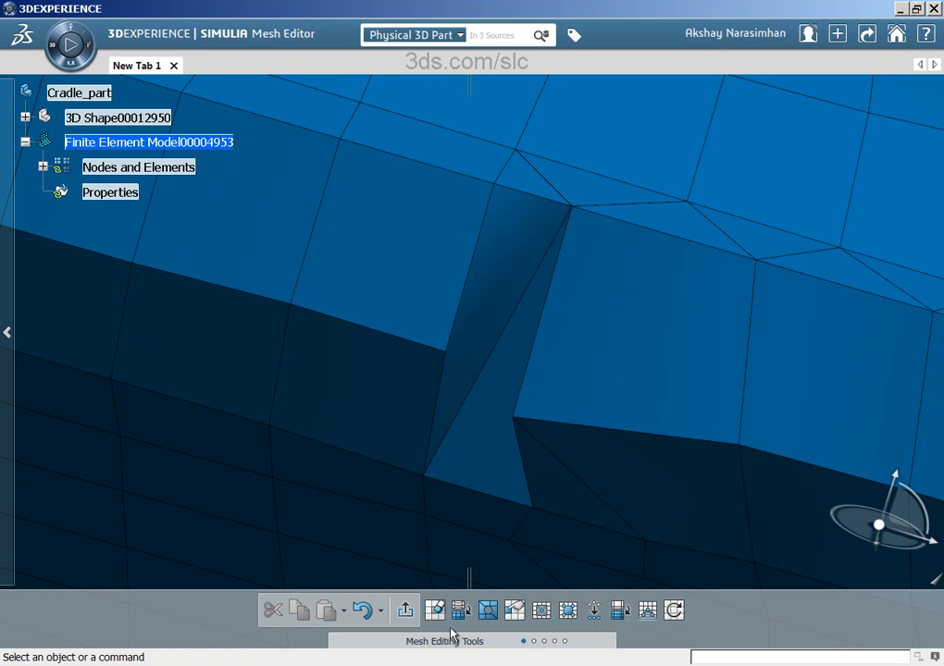
{"action": "left_click", "coordinate": [434, 610]}
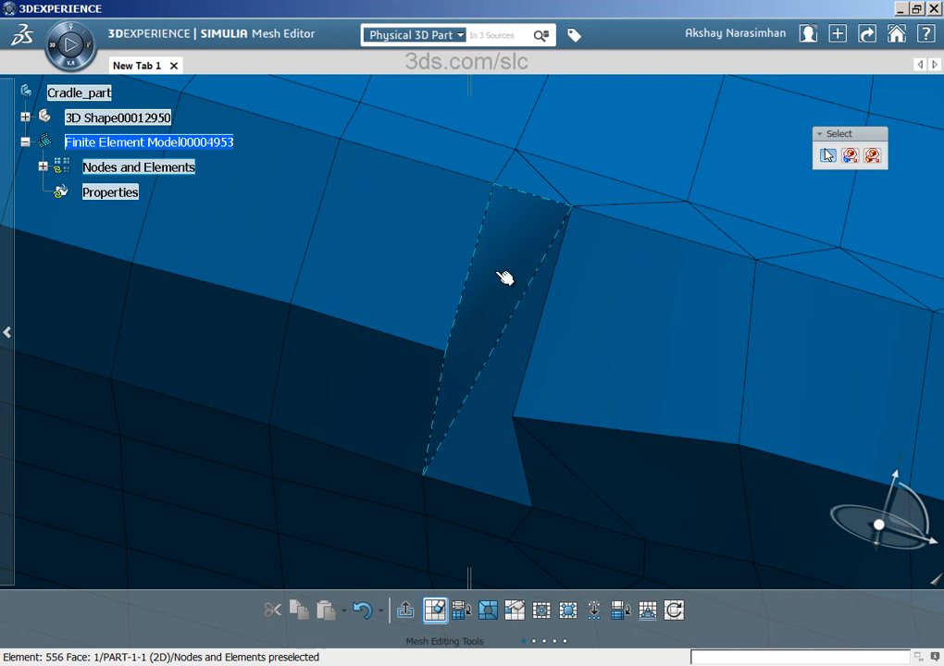
{"action": "left_click", "coordinate": [505, 276]}
{"action": "left_click", "coordinate": [497, 447]}
{"action": "mouse_move", "coordinate": [400, 282]}
{"action": "middle_mouse_down"}
{"action": "mouse_move", "coordinate": [599, 337]}
{"action": "mouse_move", "coordinate": [396, 273]}
{"action": "middle_mouse_up"}
{"action": "middle_click", "coordinate": [404, 298]}
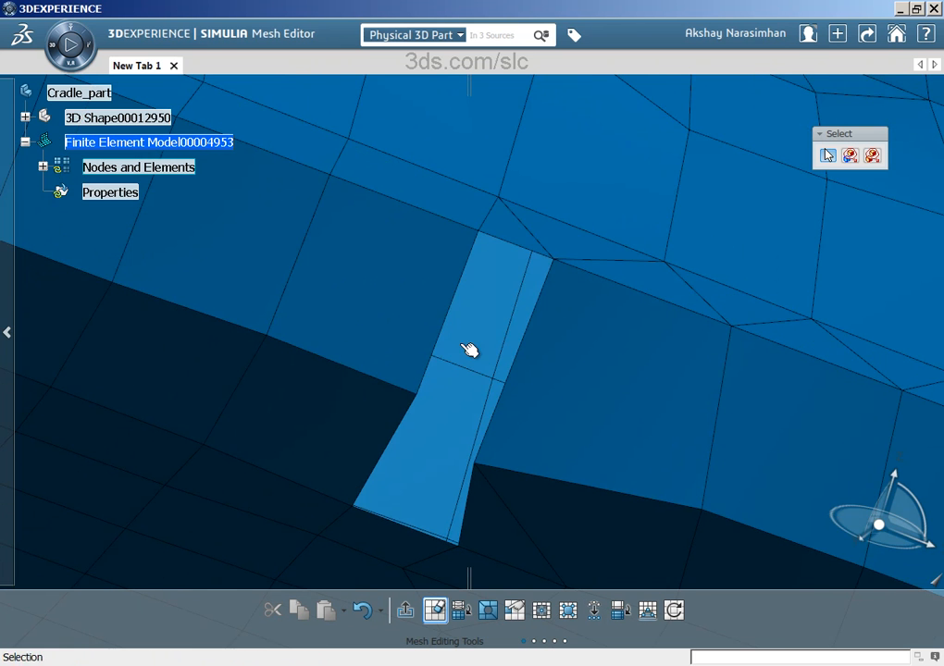
{"action": "middle_click_drag", "start_coordinate": [470, 352], "coordinate": [363, 223]}
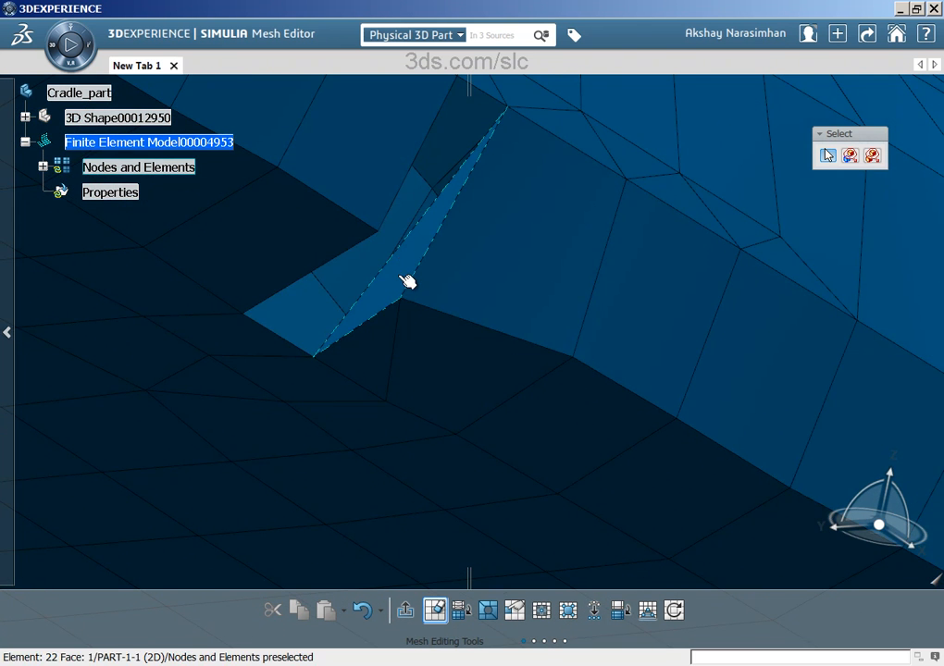
{"action": "middle_click_drag", "start_coordinate": [408, 282], "coordinate": [531, 277]}
{"action": "left_click", "coordinate": [440, 612]}
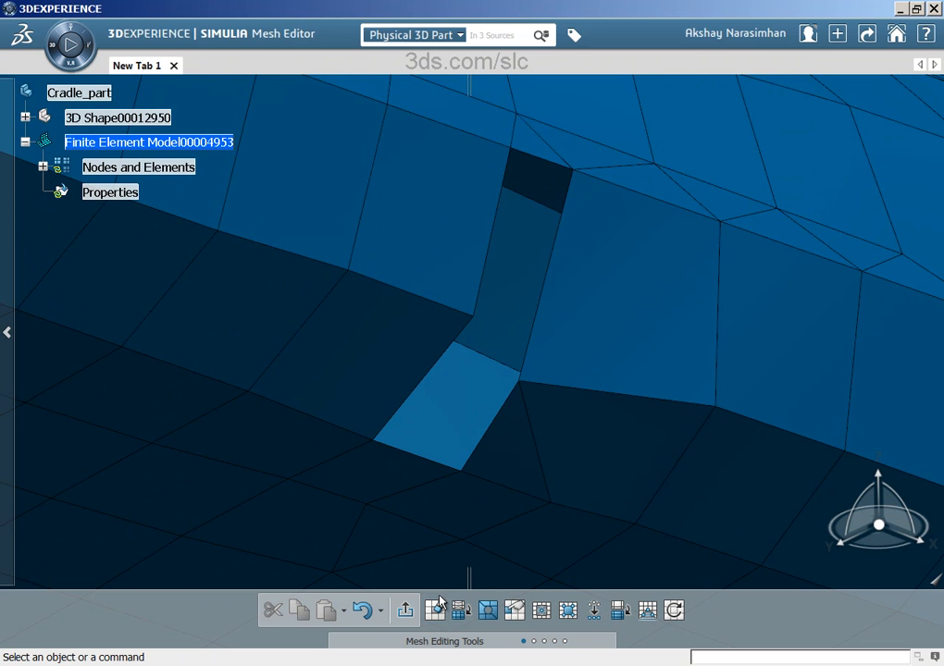
Close the opened notch with two Quad elements between its edge nodes and finish Element Creation
{"action": "left_click", "coordinate": [568, 610]}
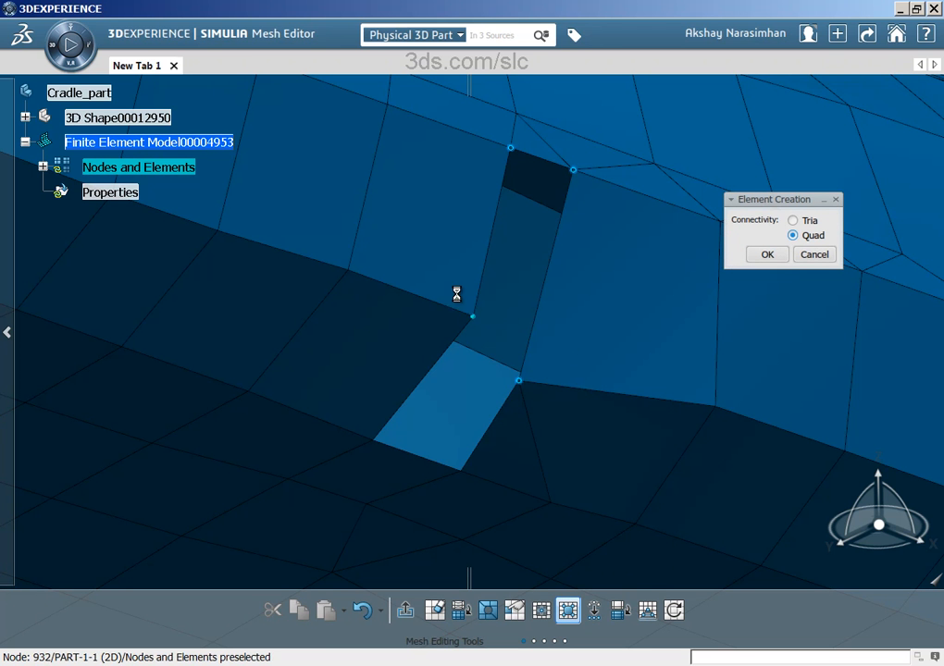
{"action": "left_click", "coordinate": [379, 421]}
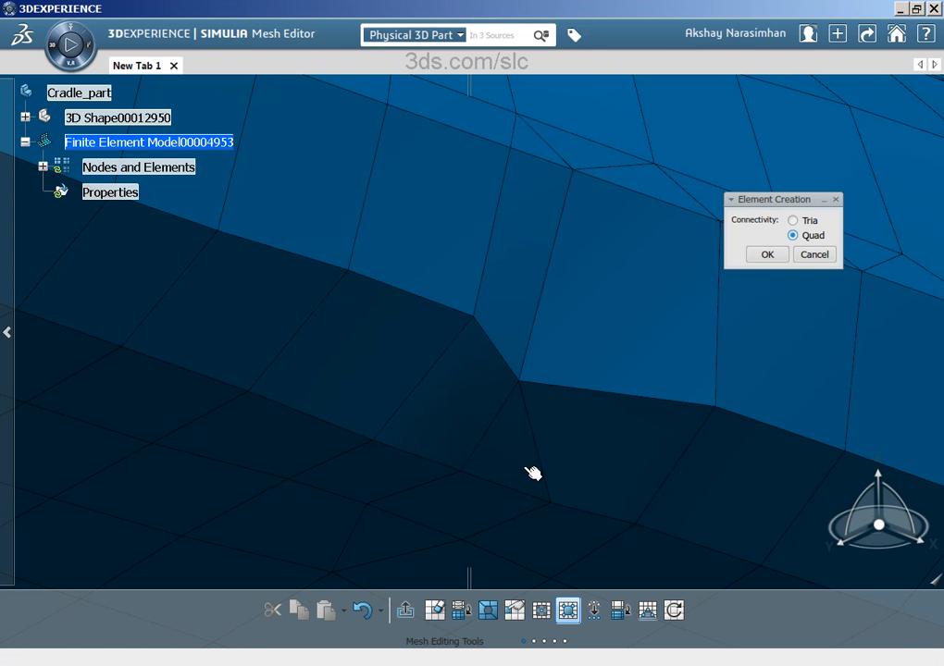
{"action": "left_click", "coordinate": [757, 259]}
{"action": "middle_click_drag", "start_coordinate": [583, 199], "coordinate": [415, 419]}
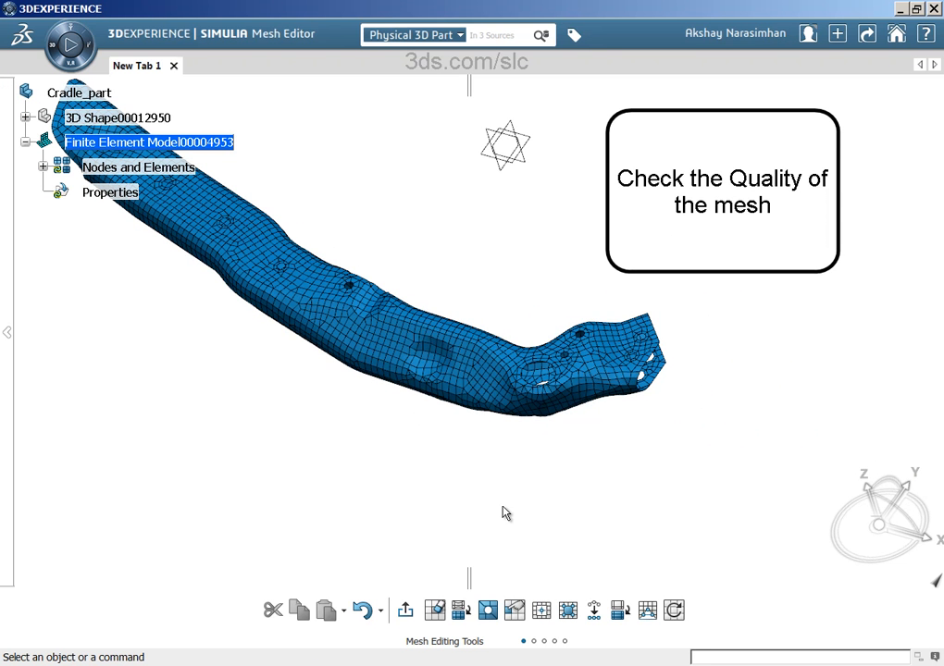
Run Quality Analysis on the cradle mesh and examine its poor and bad elements from several sides
{"action": "mouse_move", "coordinate": [515, 647]}
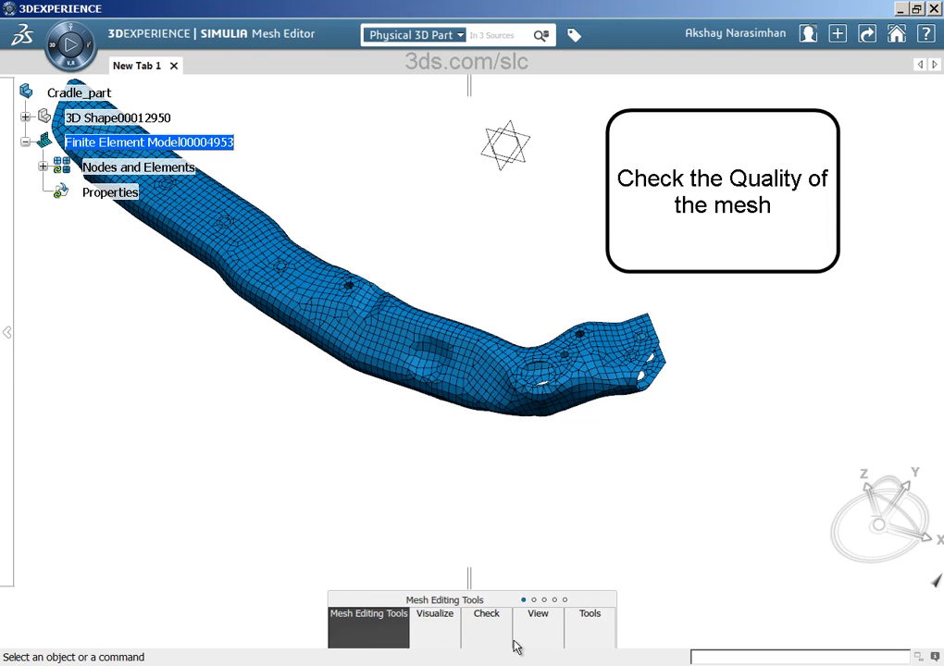
{"action": "left_click", "coordinate": [499, 630]}
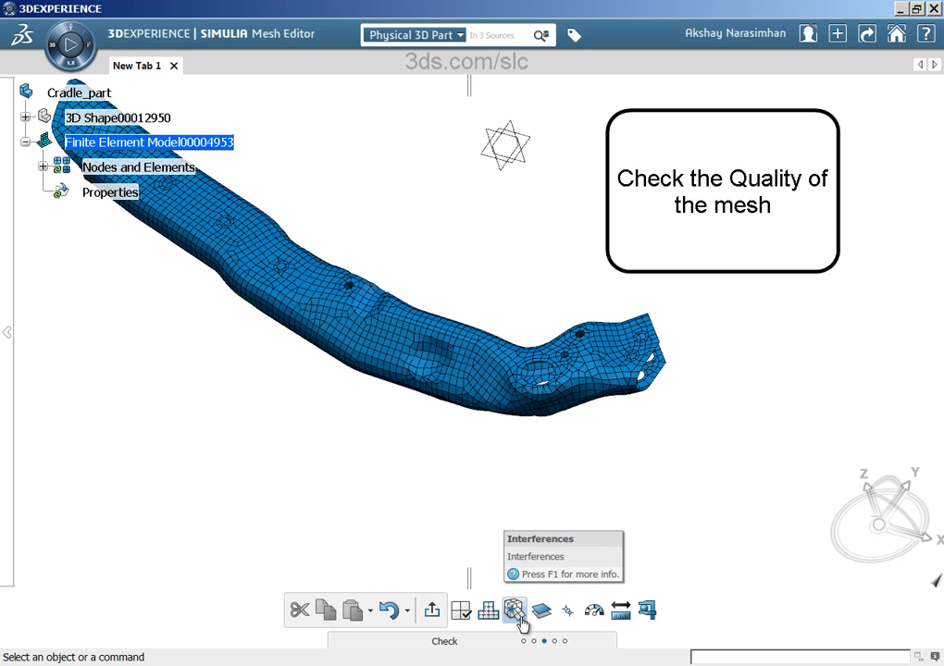
{"action": "left_click", "coordinate": [460, 610]}
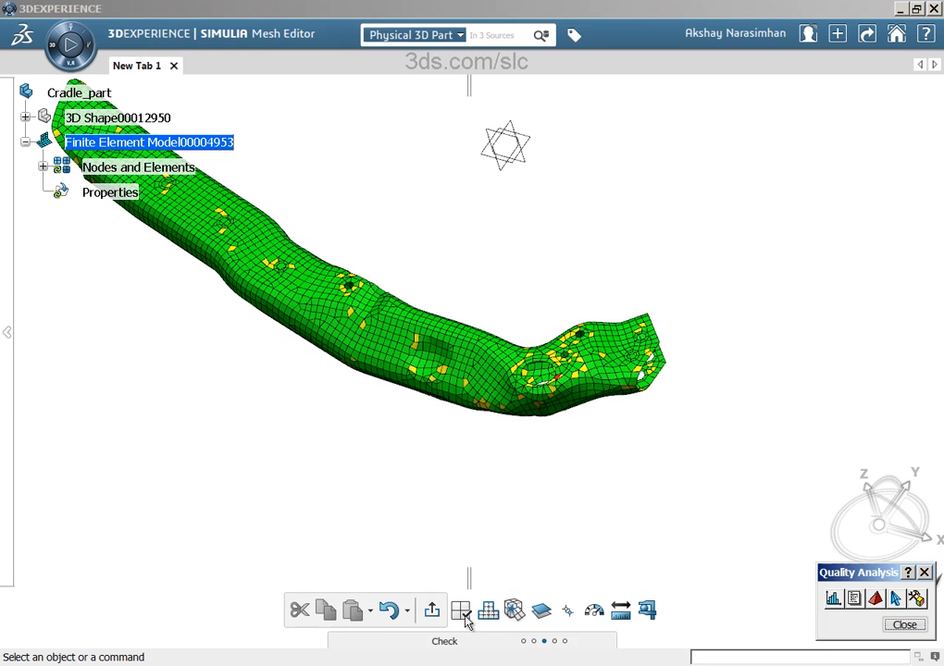
{"action": "middle_click_drag", "start_coordinate": [414, 447], "coordinate": [544, 71]}
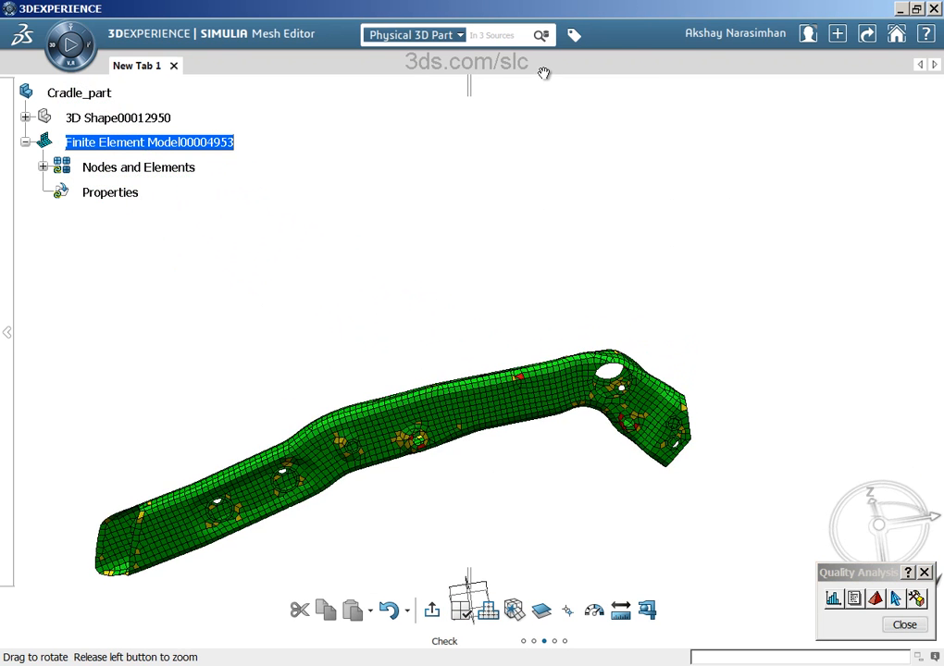
{"action": "middle_click_drag", "start_coordinate": [544, 528], "coordinate": [505, 196]}
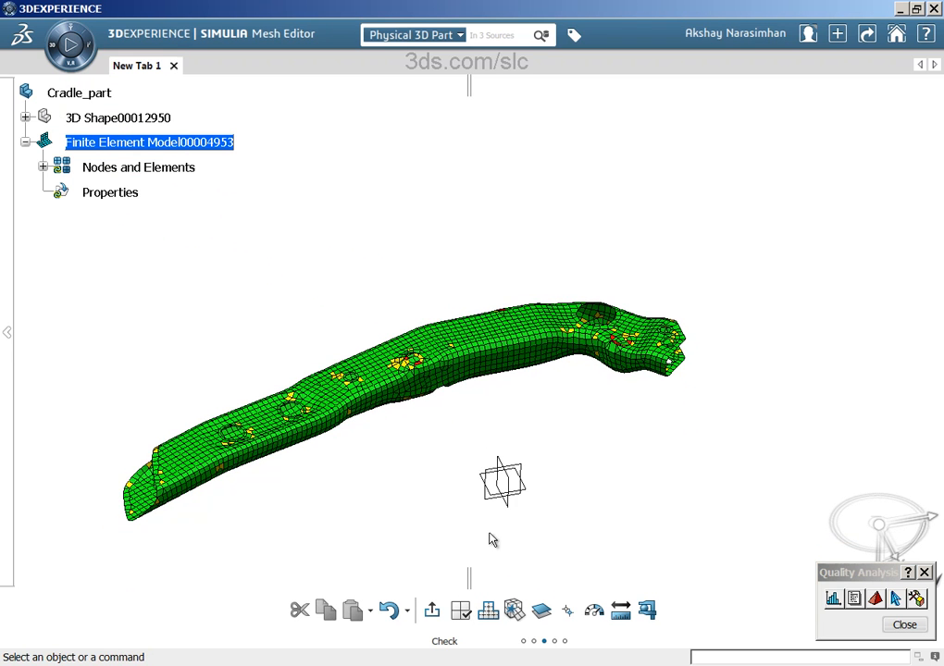
{"action": "middle_click_drag", "start_coordinate": [490, 537], "coordinate": [468, 167]}
{"action": "middle_click_drag", "start_coordinate": [431, 470], "coordinate": [472, 150]}
{"action": "middle_click_drag", "start_coordinate": [462, 306], "coordinate": [456, 446]}
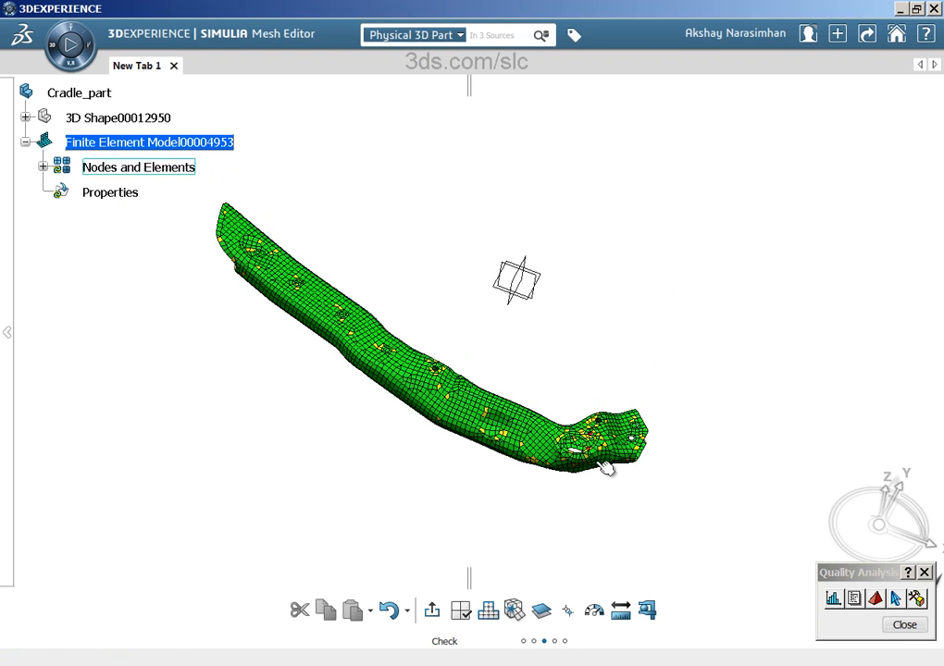
Read the Quality Report's figures for each mesh criterion and close the report
{"action": "left_click", "coordinate": [854, 597]}
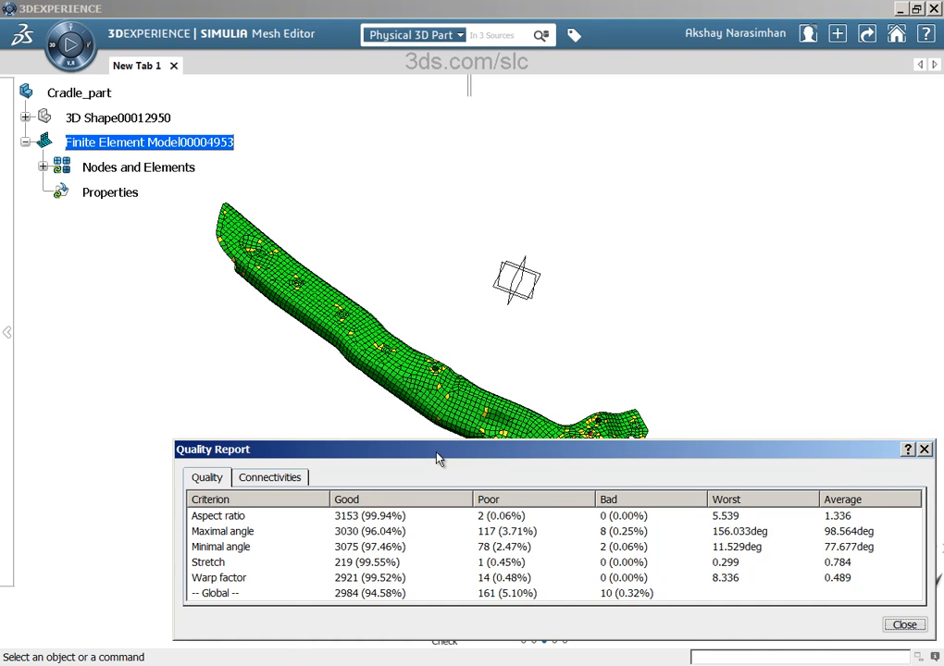
{"action": "left_click_drag", "start_coordinate": [440, 460], "coordinate": [400, 253]}
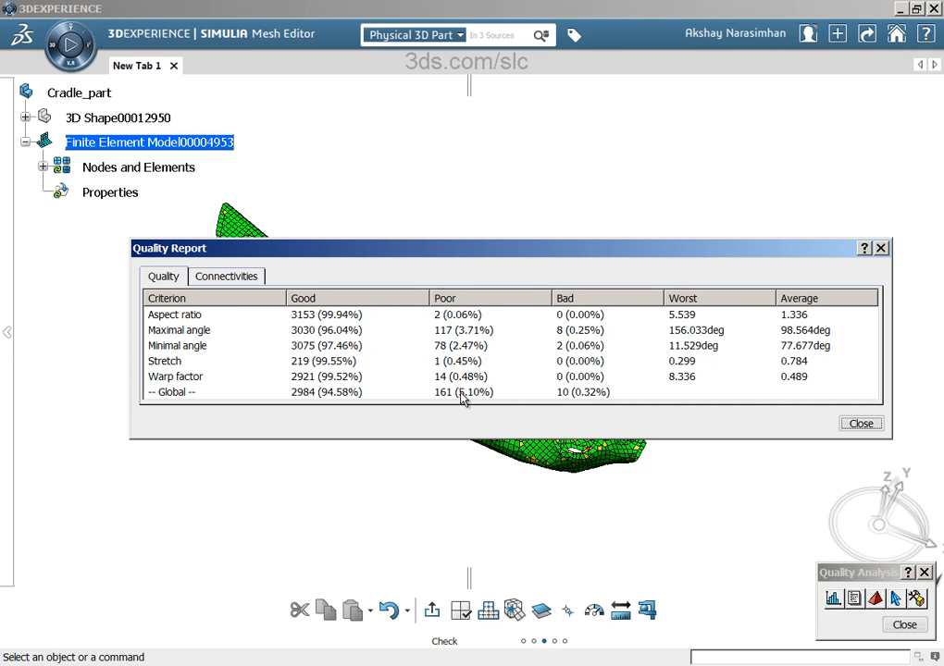
{"action": "left_click", "coordinate": [861, 424]}
Automatically improve the element quality of the whole cradle mesh by enclosing the part in a selection polygon
{"action": "middle_click_drag", "start_coordinate": [343, 444], "coordinate": [376, 451]}
{"action": "middle_click_drag", "start_coordinate": [531, 464], "coordinate": [515, 430]}
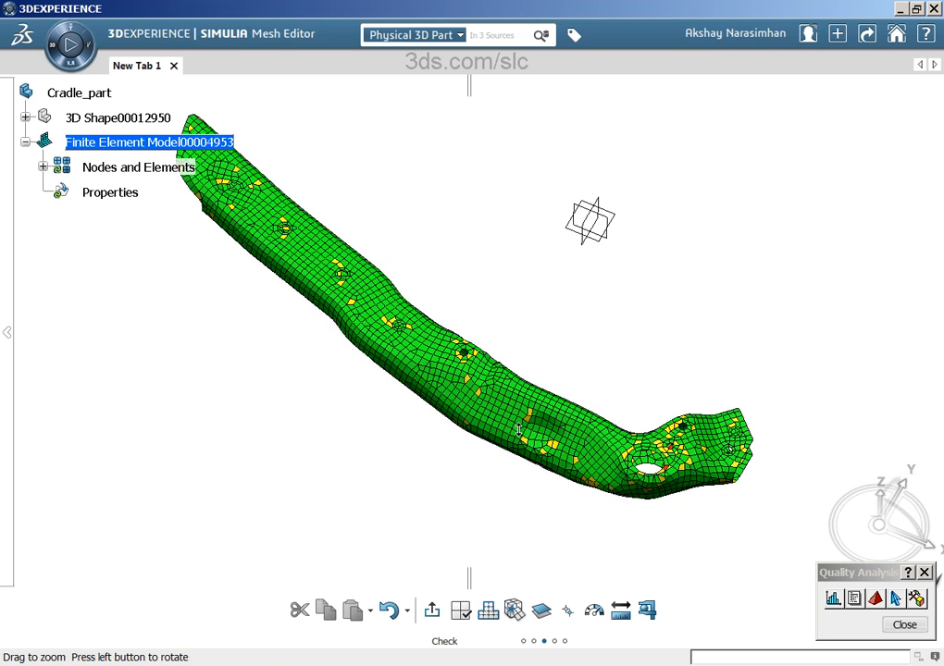
{"action": "middle_click_drag", "start_coordinate": [394, 442], "coordinate": [516, 457]}
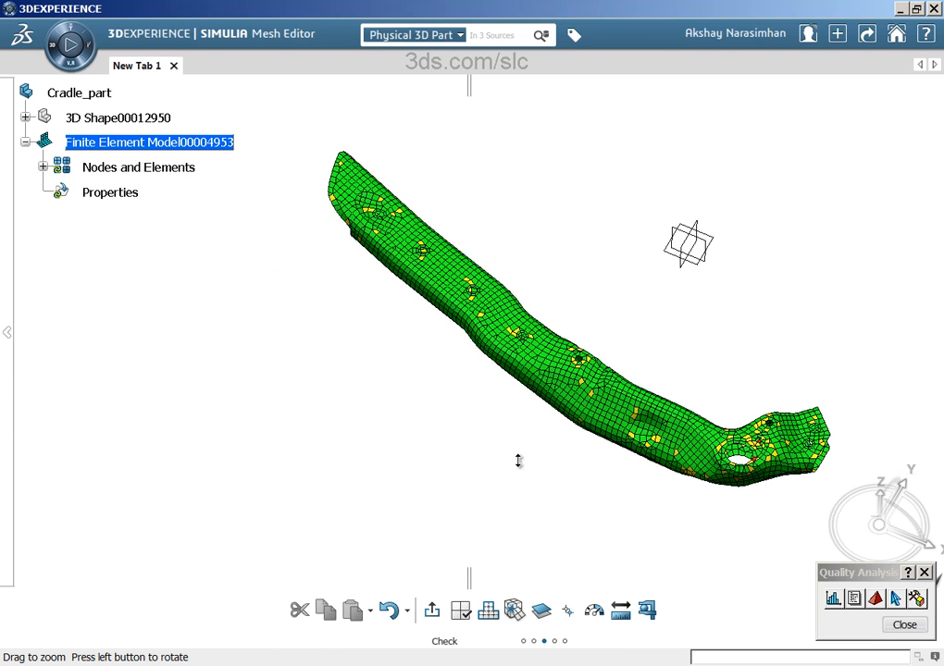
{"action": "left_click", "coordinate": [524, 641]}
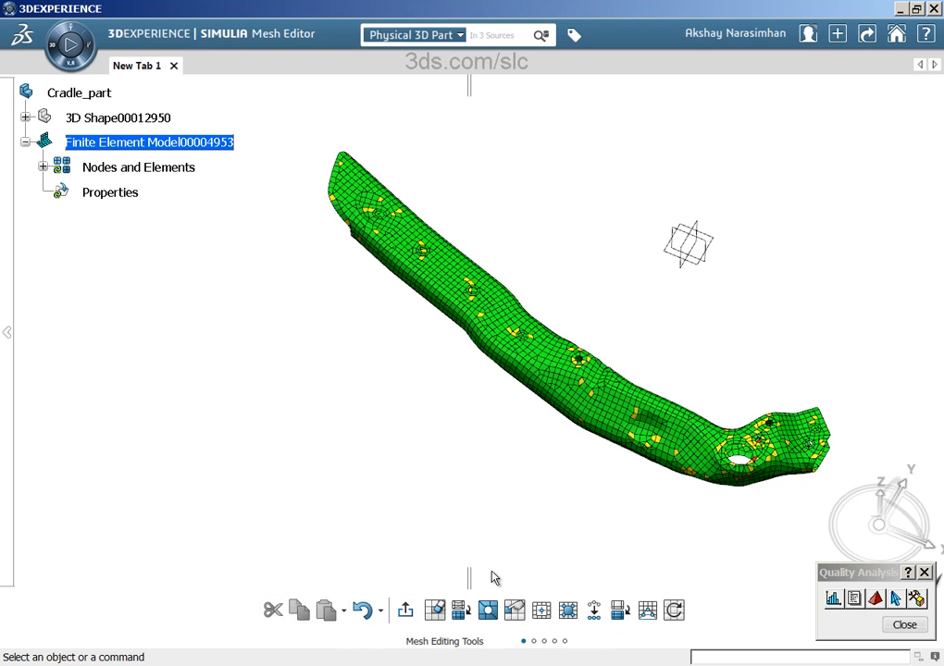
{"action": "middle_click_drag", "start_coordinate": [618, 492], "coordinate": [553, 537]}
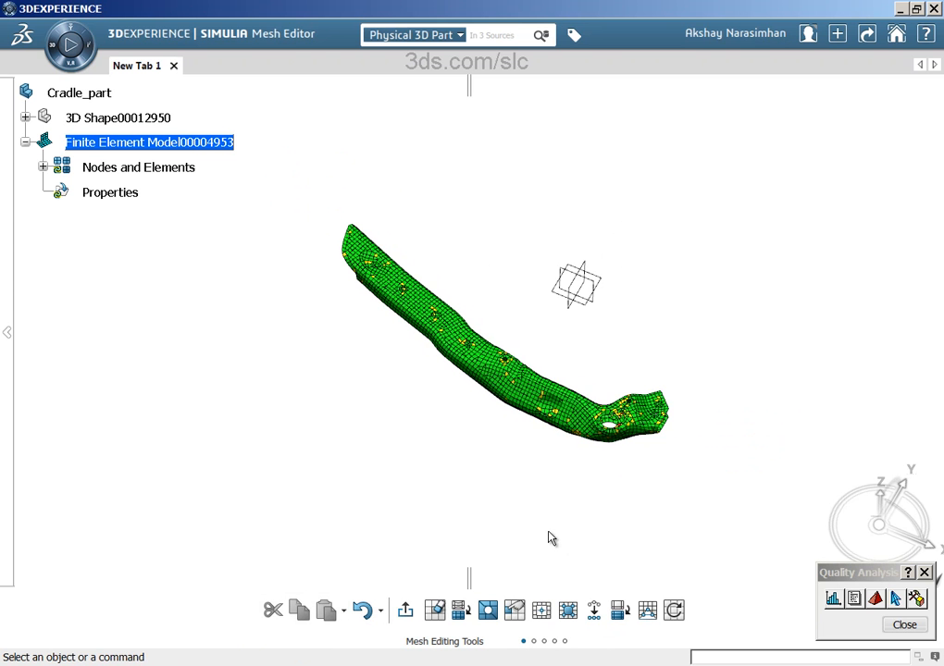
{"action": "left_click", "coordinate": [461, 613]}
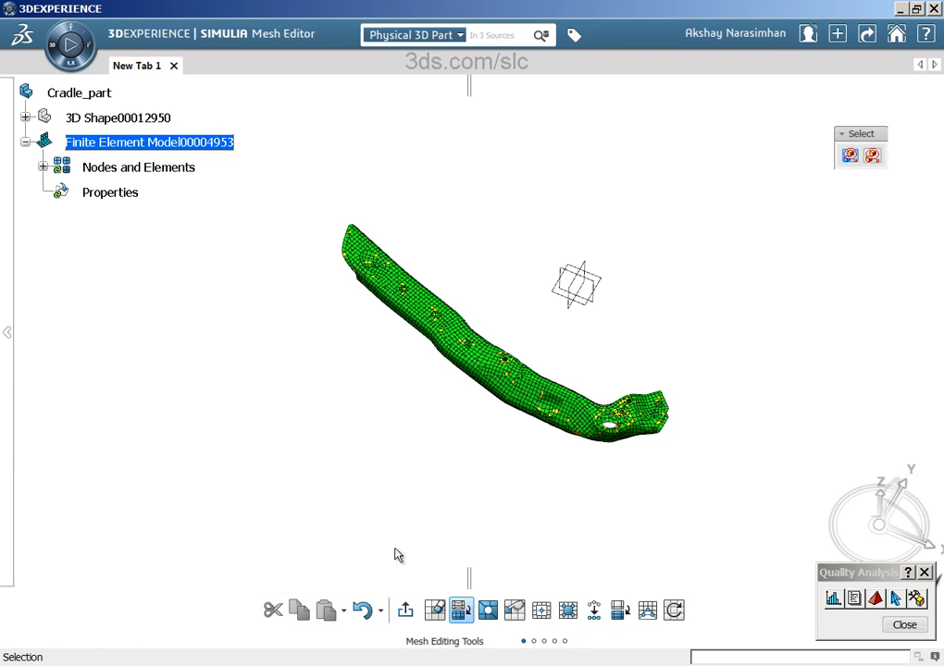
{"action": "left_click", "coordinate": [303, 174]}
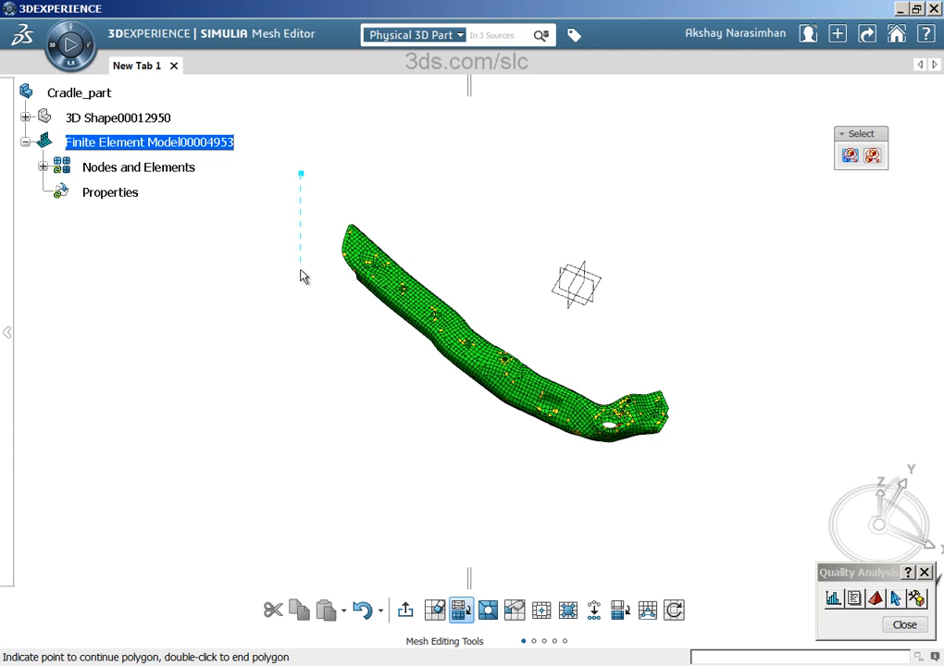
{"action": "left_click", "coordinate": [300, 496]}
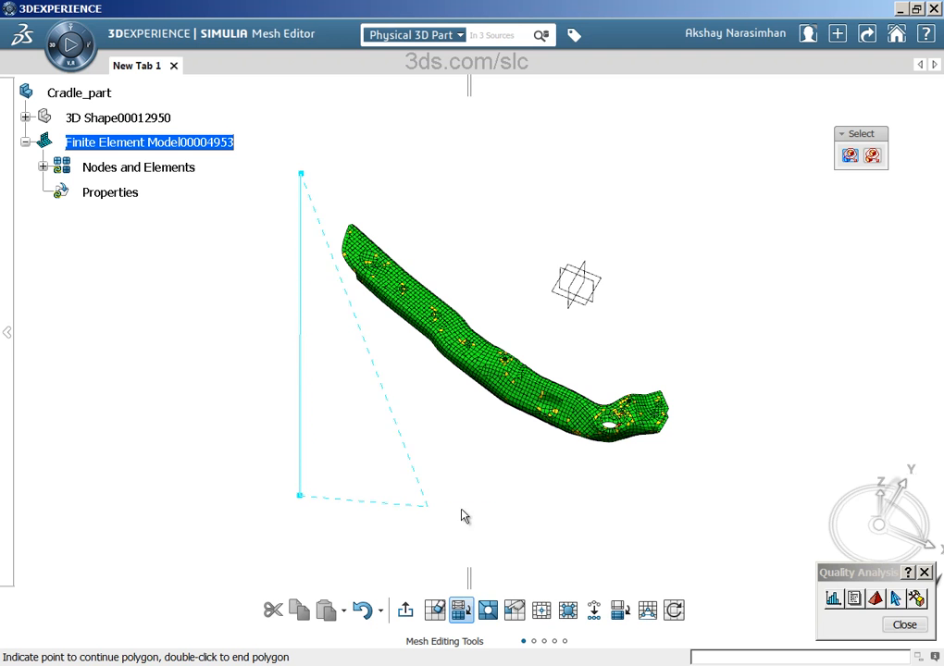
{"action": "left_click", "coordinate": [764, 516]}
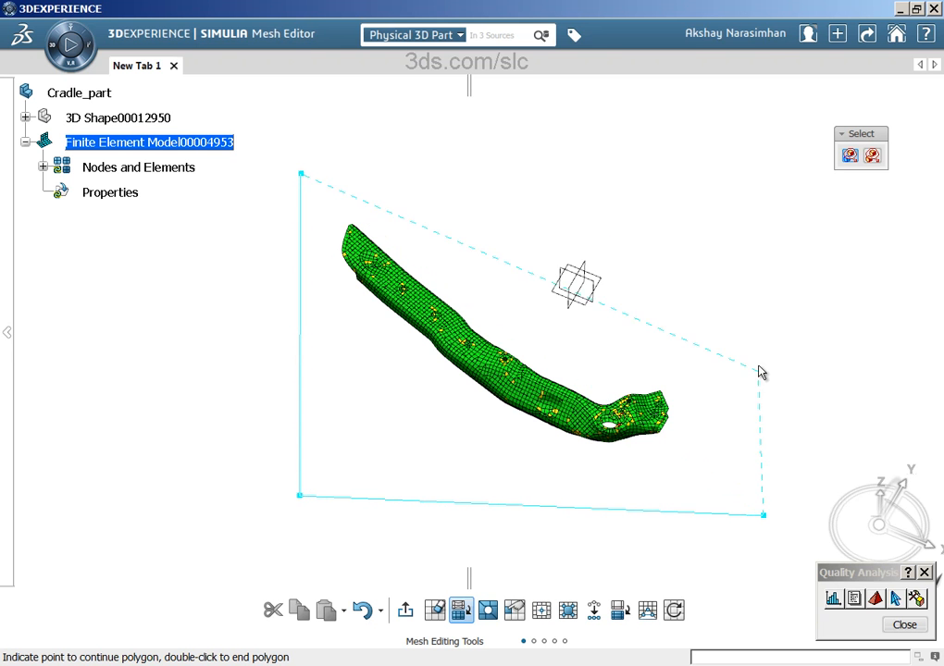
{"action": "left_click", "coordinate": [763, 208]}
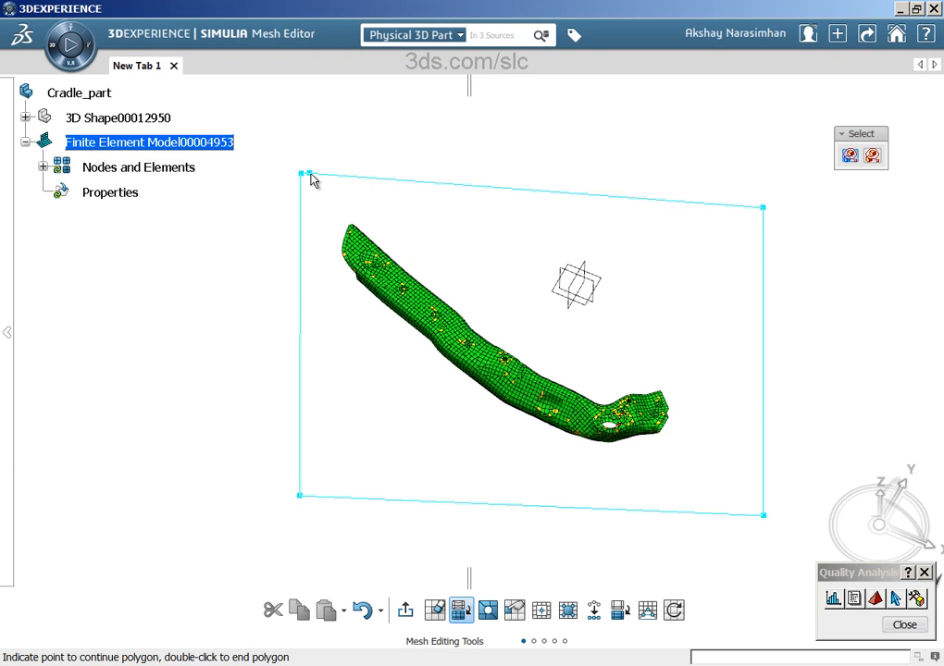
{"action": "left_click", "coordinate": [311, 178]}
{"action": "middle_click_drag", "start_coordinate": [447, 363], "coordinate": [418, 446]}
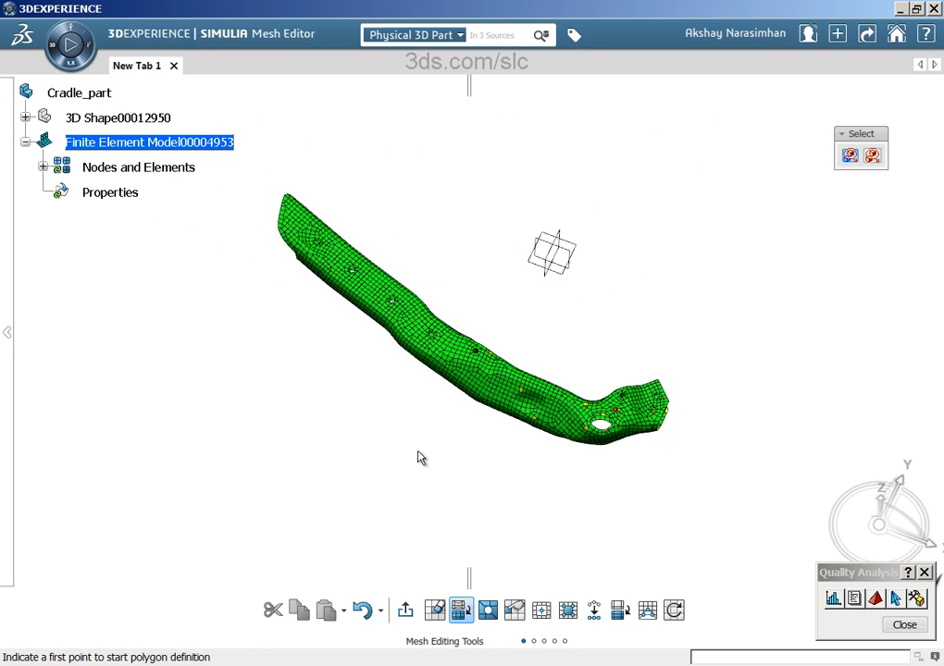
Repeat the automatic quality improvement with a second polygon around the entire cradle and inspect the large hole's surroundings
{"action": "left_click", "coordinate": [266, 163]}
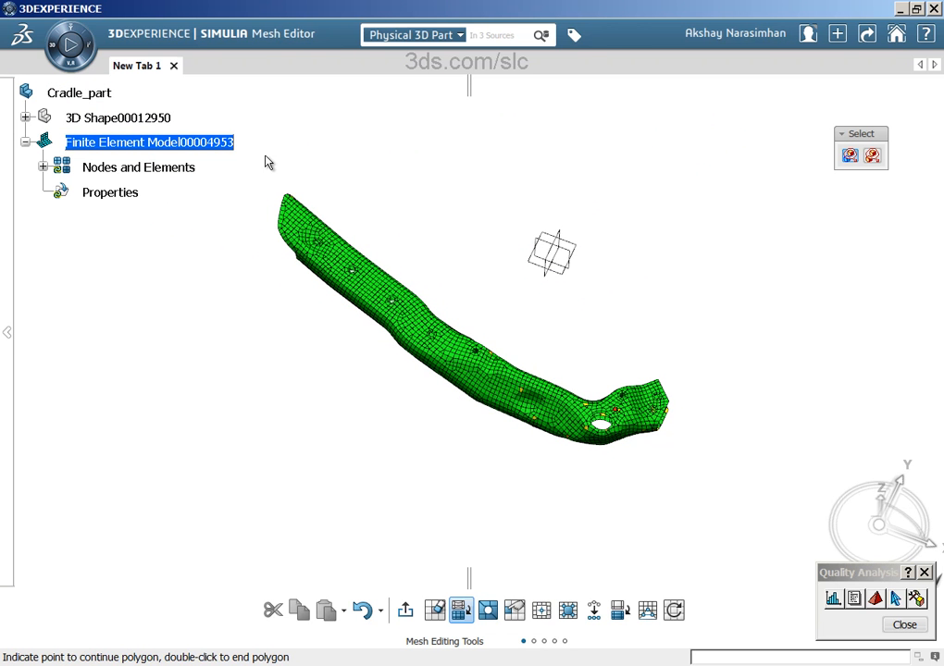
{"action": "left_click", "coordinate": [265, 488]}
{"action": "left_click", "coordinate": [777, 476]}
{"action": "left_click", "coordinate": [764, 201]}
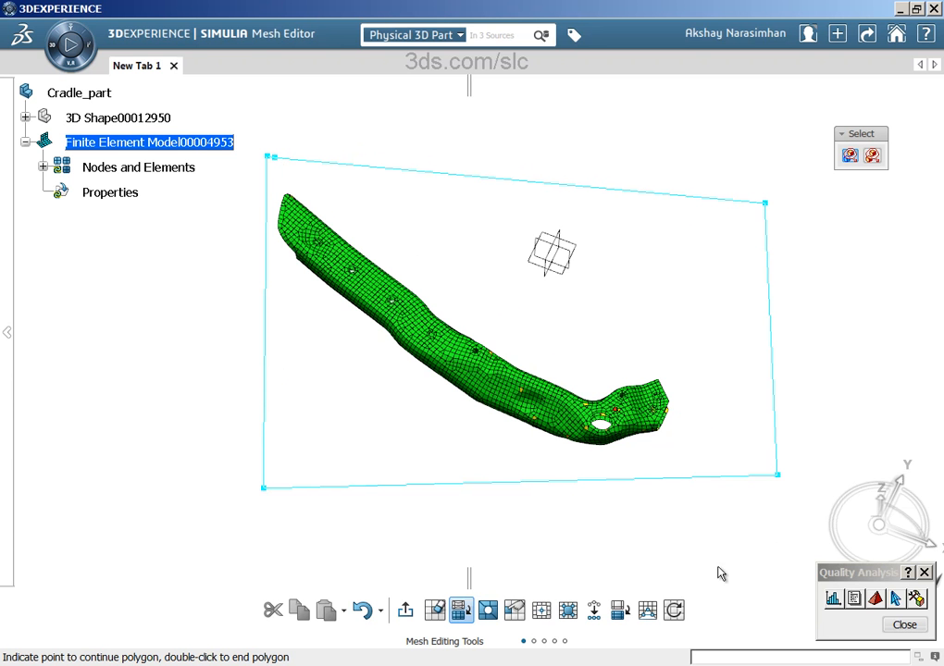
{"action": "double_click", "coordinate": [657, 483]}
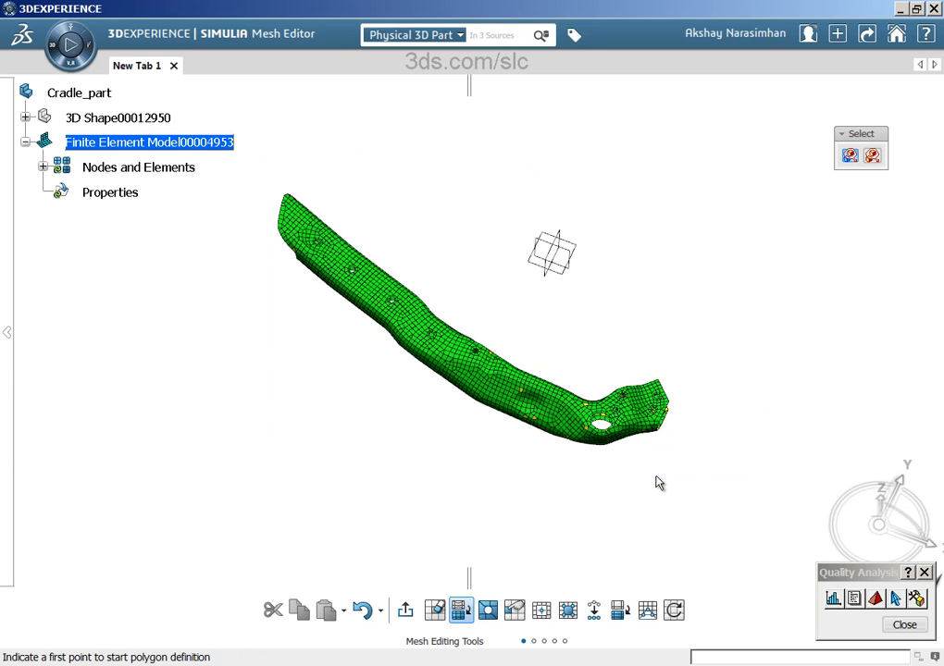
{"action": "middle_click_drag", "start_coordinate": [657, 483], "coordinate": [470, 426]}
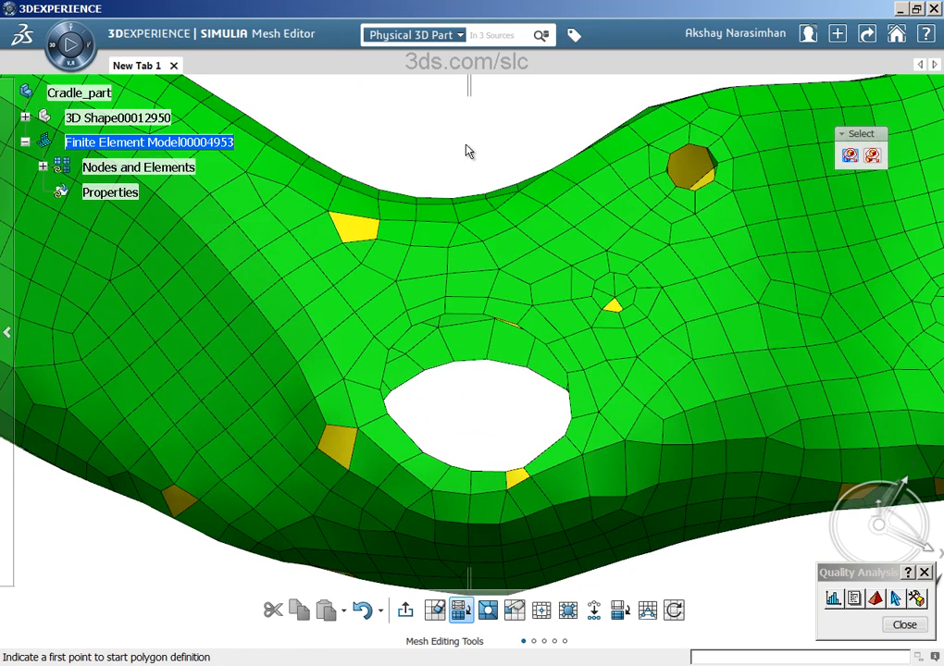
{"action": "key", "text": "ctrl+z"}
{"action": "key", "text": "ctrl+z"}
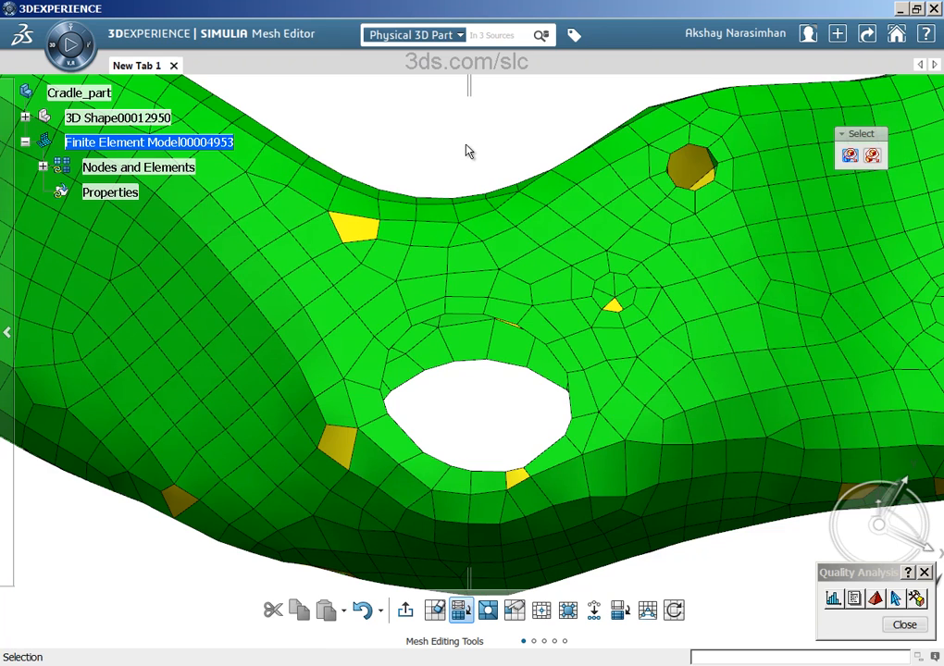
Check the improved mesh's good, poor and bad element figures in the Quality Report and close it
{"action": "middle_click_drag", "start_coordinate": [480, 153], "coordinate": [483, 261]}
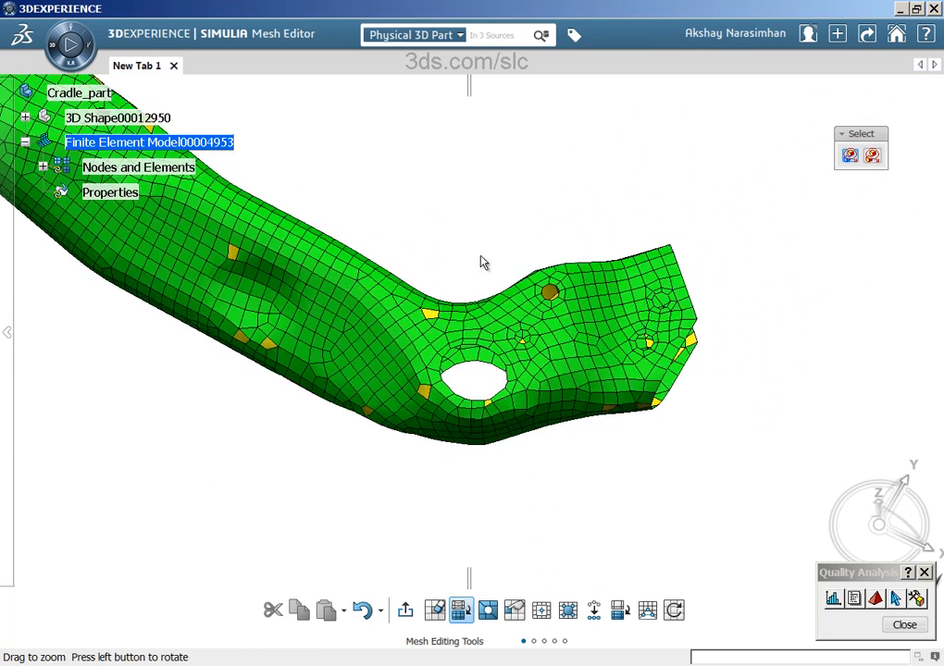
{"action": "middle_click_drag", "start_coordinate": [347, 385], "coordinate": [322, 434]}
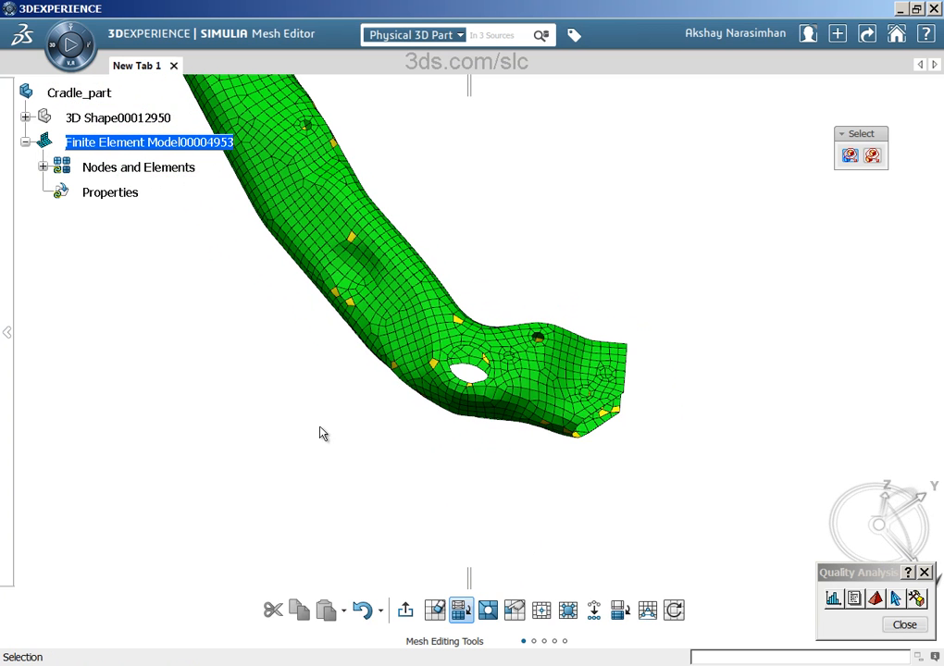
{"action": "left_click", "coordinate": [853, 594]}
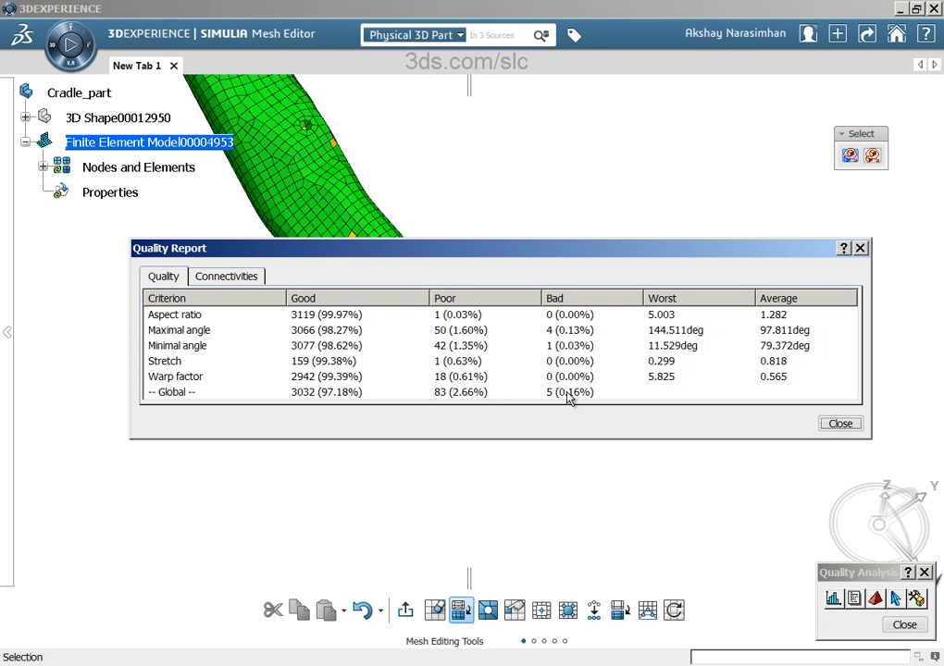
{"action": "left_click", "coordinate": [830, 423]}
Fix the bad elements around the mid-length round hole with Manual Edit, adjusting a corner node with smoothing around modifications
{"action": "middle_click_drag", "start_coordinate": [321, 431], "coordinate": [701, 119]}
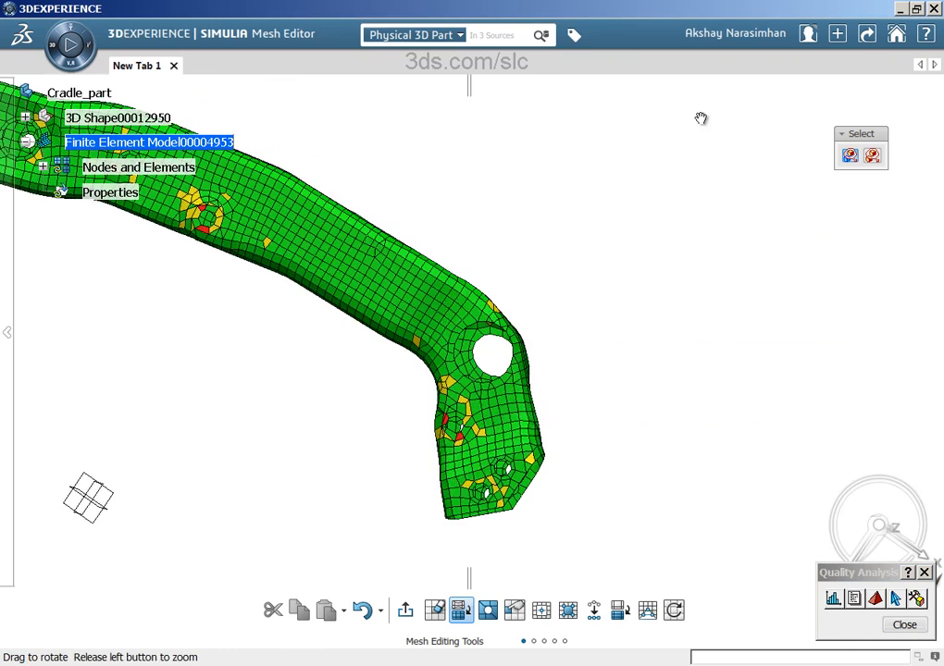
{"action": "middle_click_drag", "start_coordinate": [272, 451], "coordinate": [573, 310]}
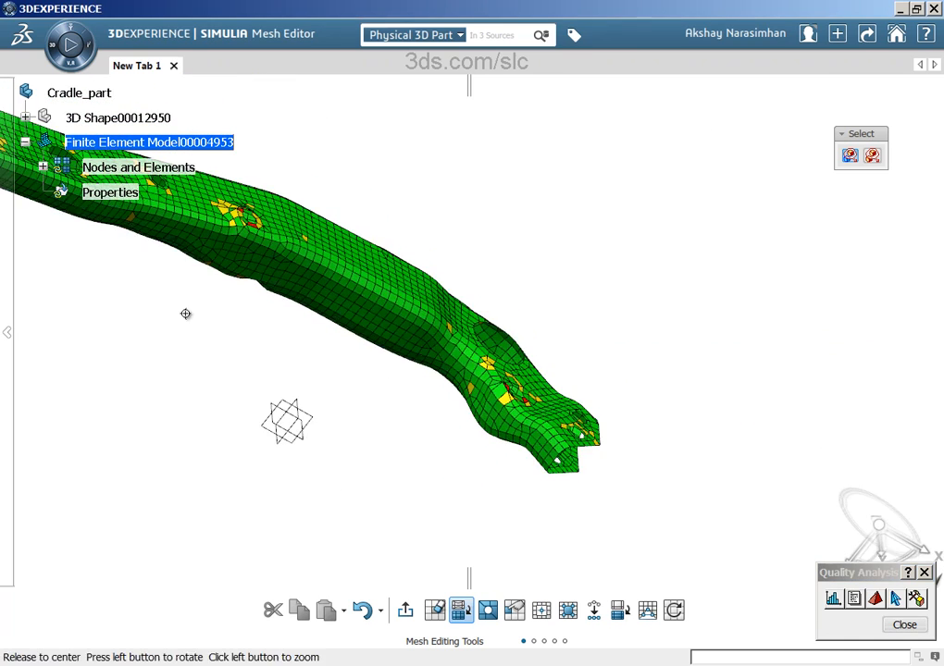
{"action": "middle_click_drag", "start_coordinate": [185, 312], "coordinate": [543, 343]}
{"action": "middle_click_drag", "start_coordinate": [445, 425], "coordinate": [608, 318]}
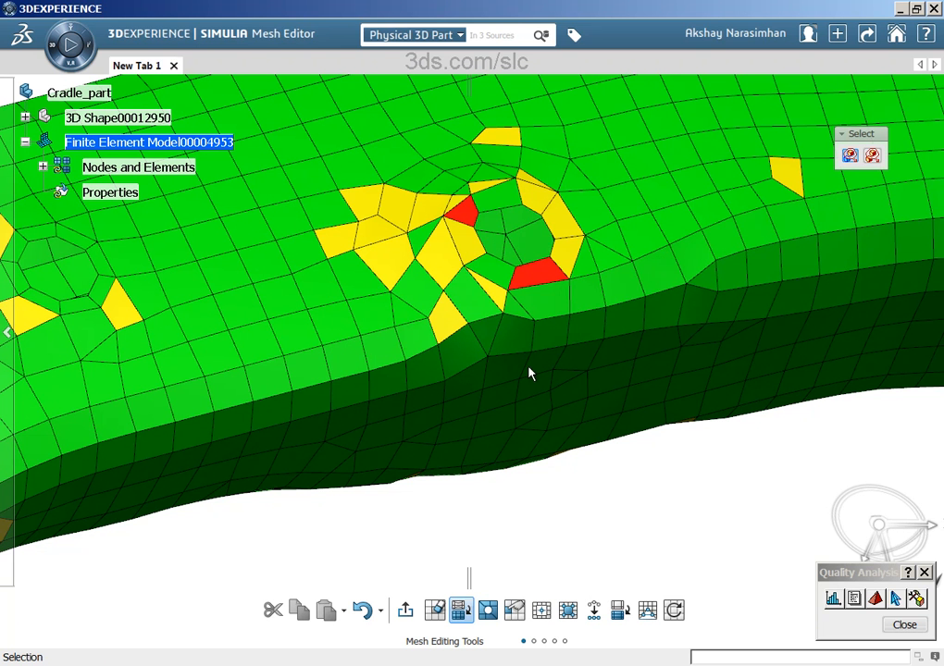
{"action": "left_click", "coordinate": [516, 611]}
{"action": "middle_click_drag", "start_coordinate": [512, 310], "coordinate": [497, 371]}
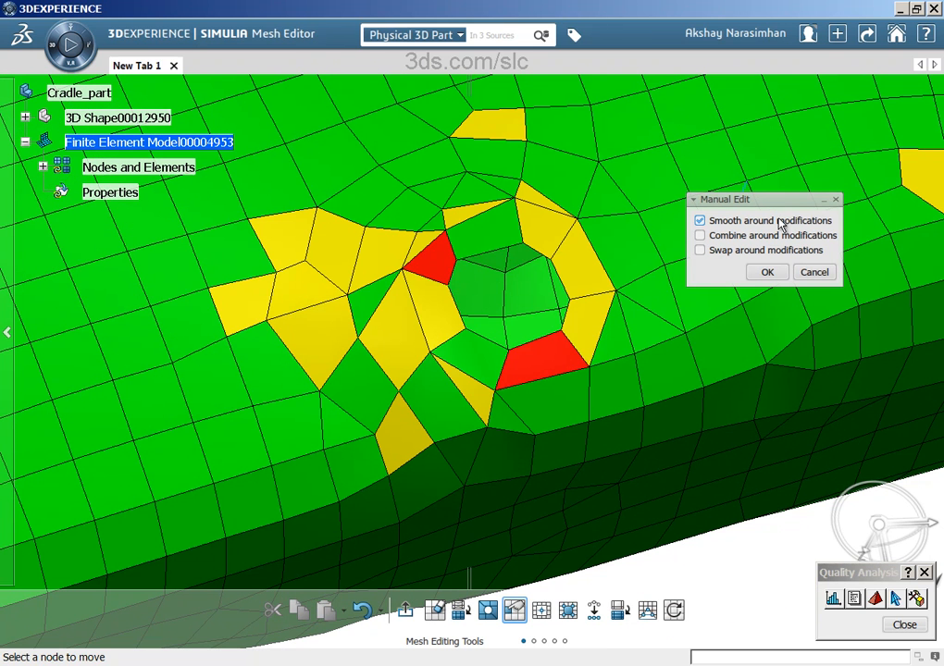
{"action": "left_click", "coordinate": [498, 389]}
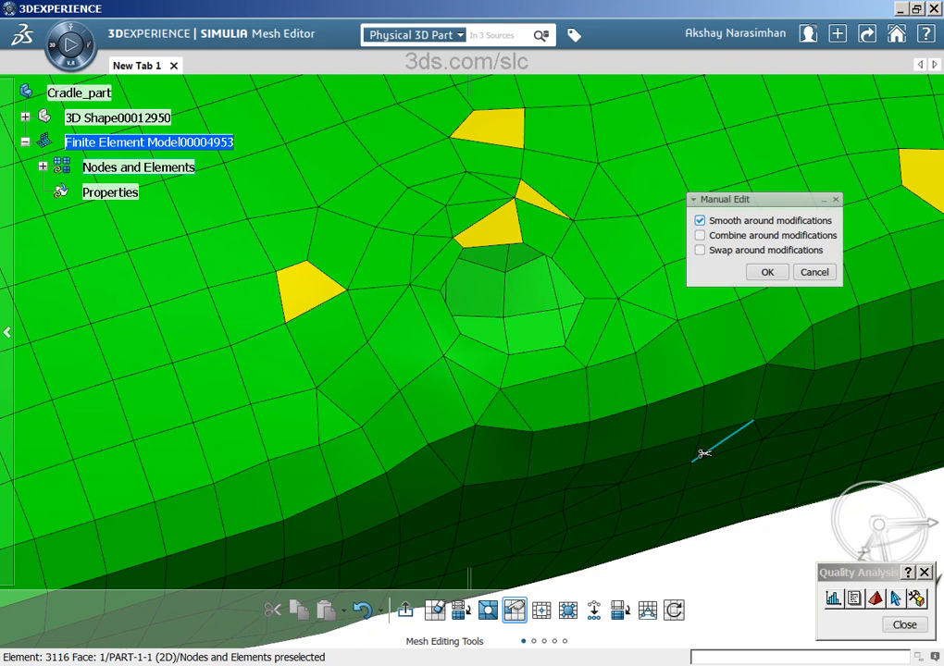
Reshape the remaining poor elements above and beside the same round hole with Manual Edit, keeping smoothing around modifications
{"action": "middle_click_drag", "start_coordinate": [584, 293], "coordinate": [520, 272]}
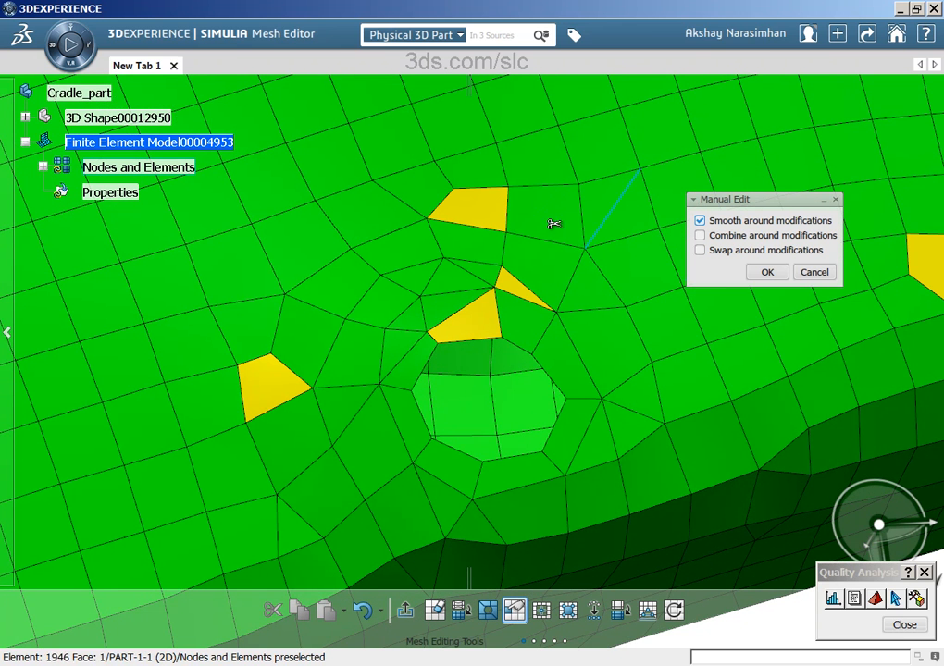
{"action": "left_click", "coordinate": [476, 213]}
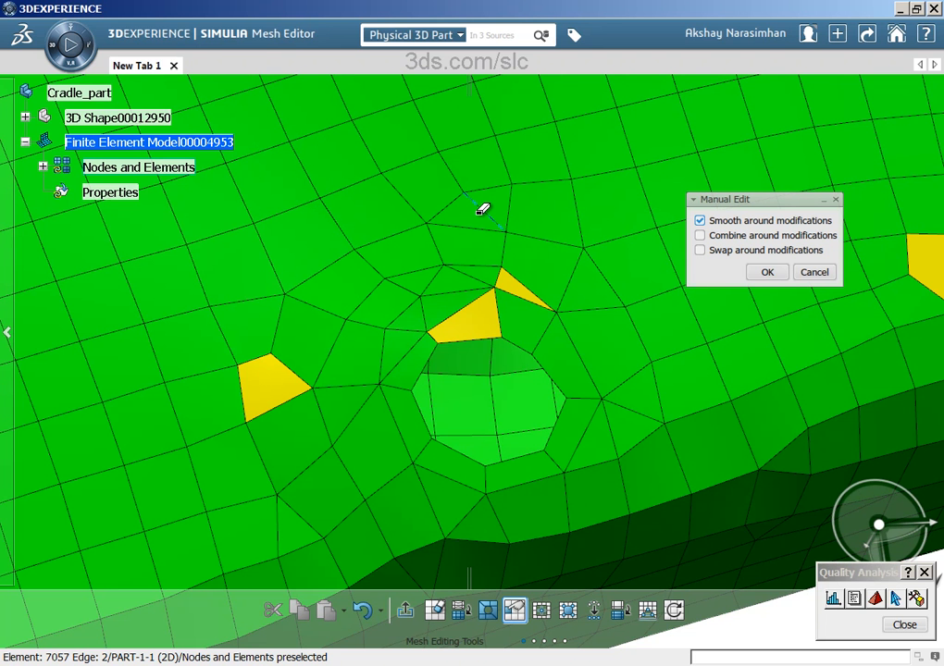
{"action": "left_click", "coordinate": [472, 320]}
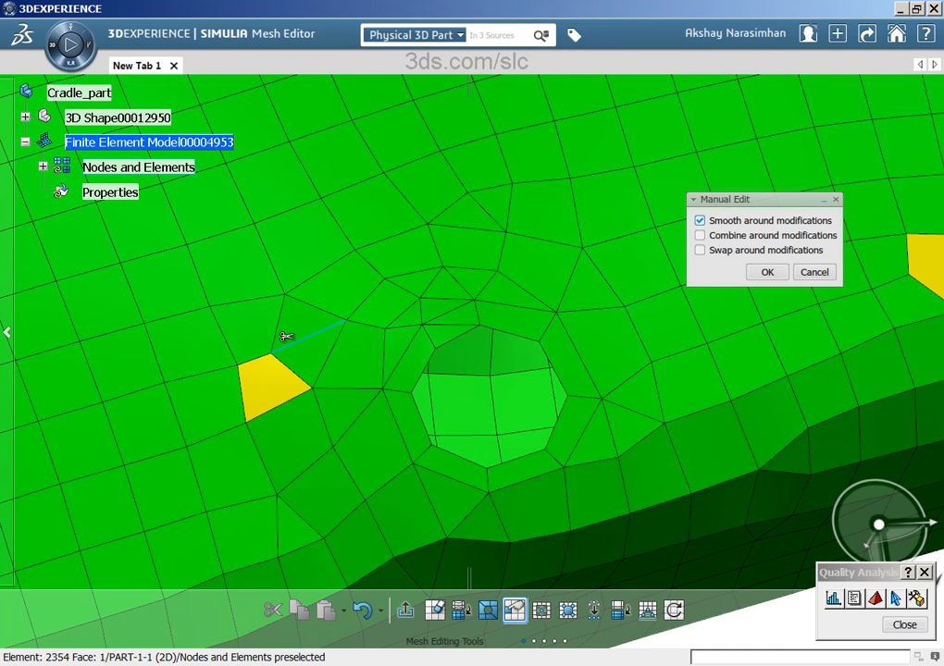
{"action": "left_click", "coordinate": [269, 380]}
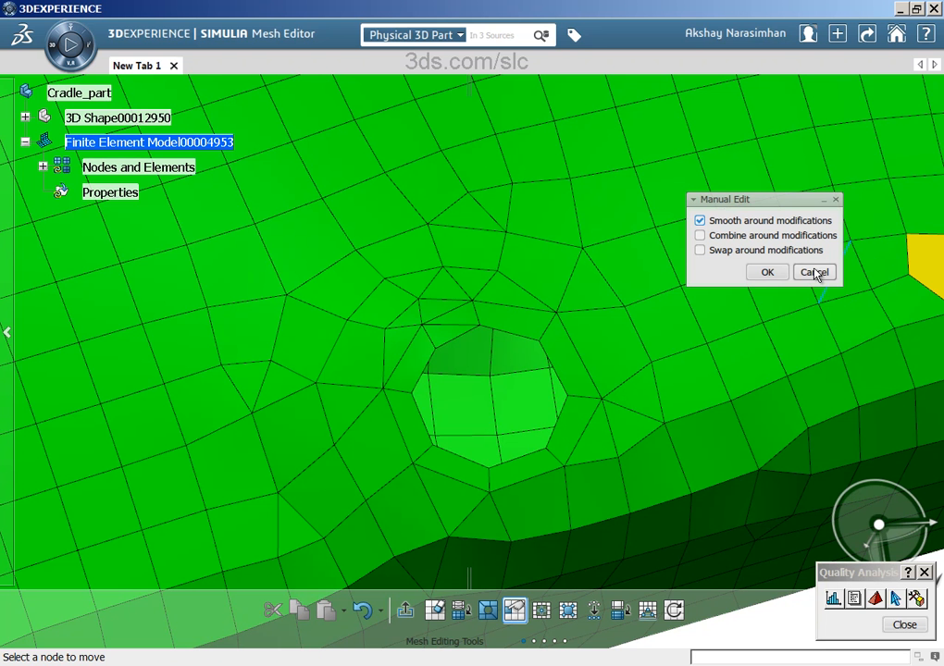
Fix the poor element between the round hole and the bend by moving its lower corner node, comparing without smoothing, and accept with smoothing around modifications enabled
{"action": "middle_click_drag", "start_coordinate": [723, 354], "coordinate": [436, 354]}
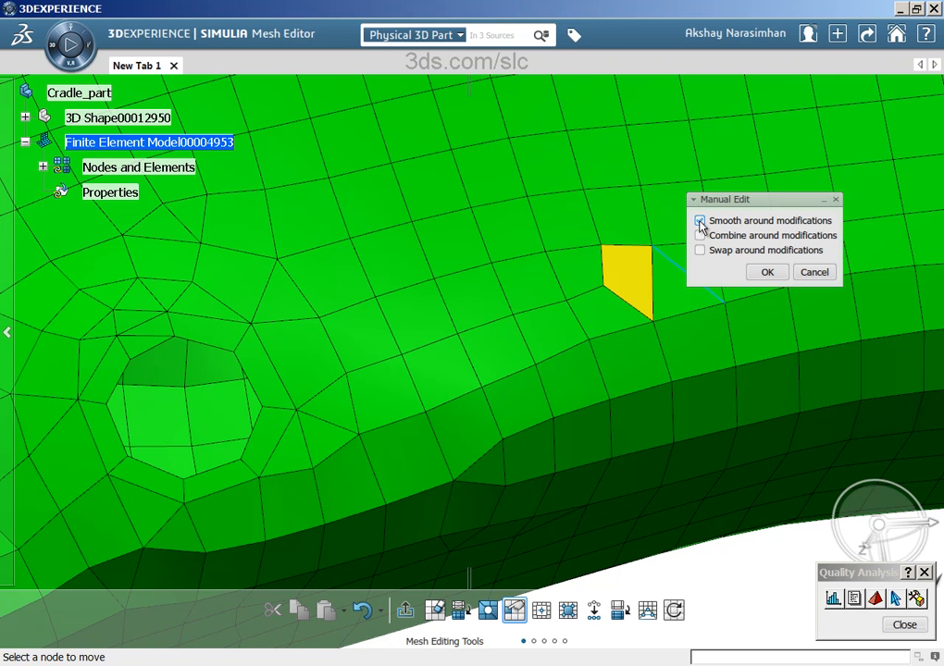
{"action": "left_click", "coordinate": [652, 309]}
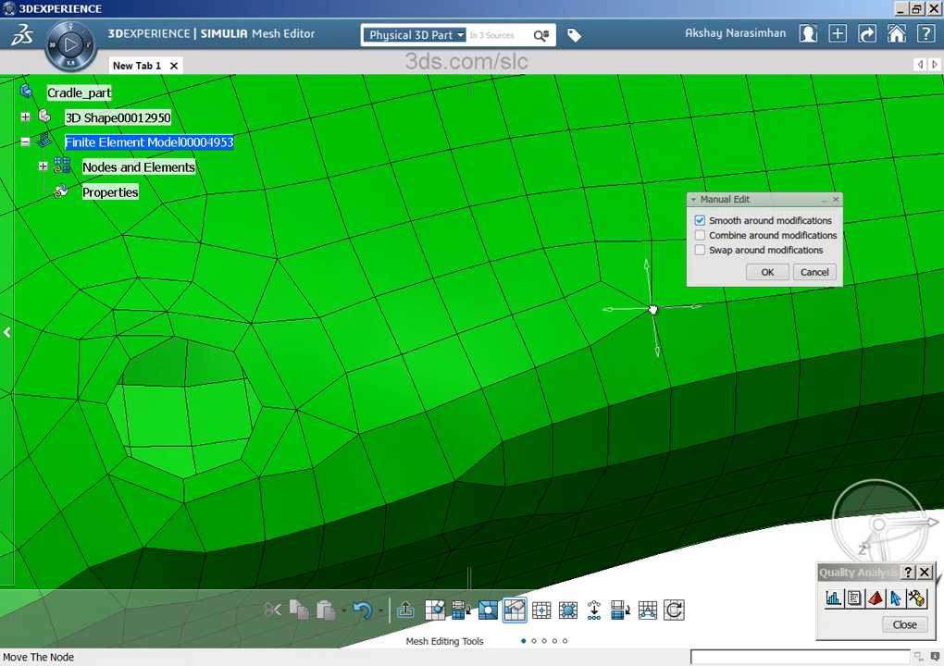
{"action": "left_click_drag", "start_coordinate": [653, 309], "coordinate": [652, 322]}
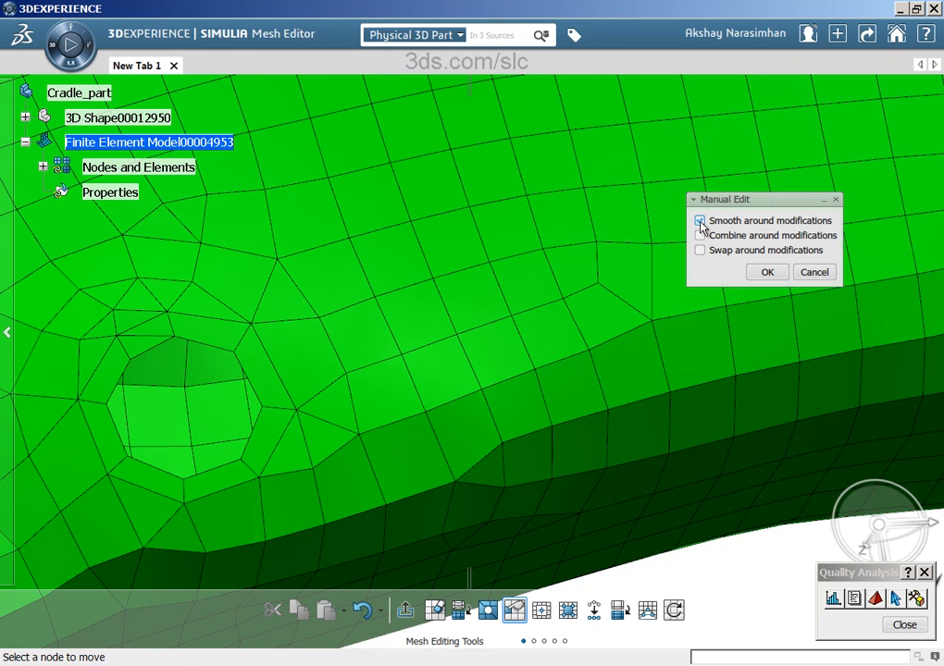
{"action": "left_click", "coordinate": [700, 222]}
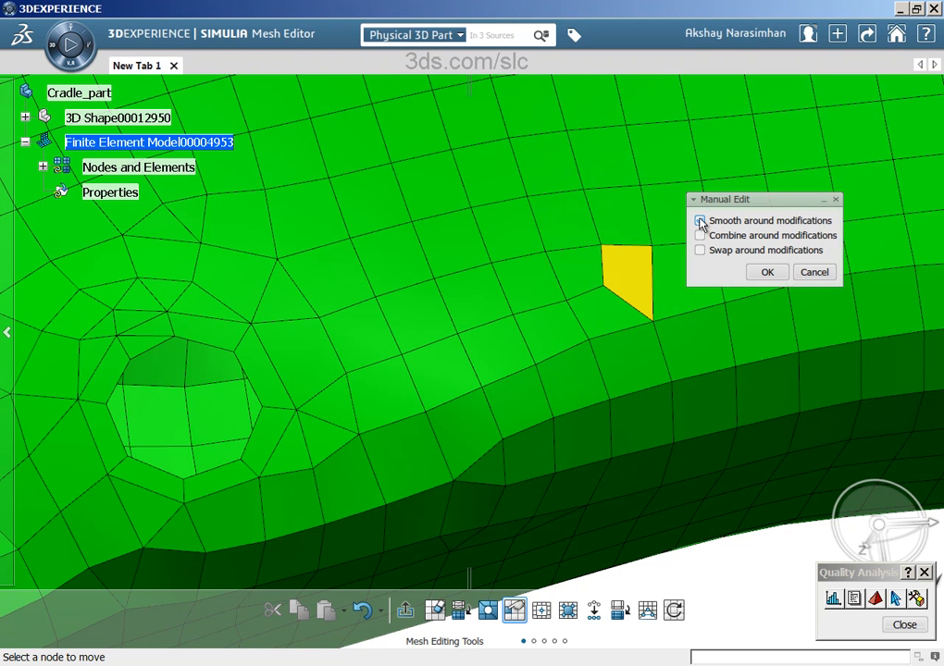
{"action": "left_click", "coordinate": [654, 323]}
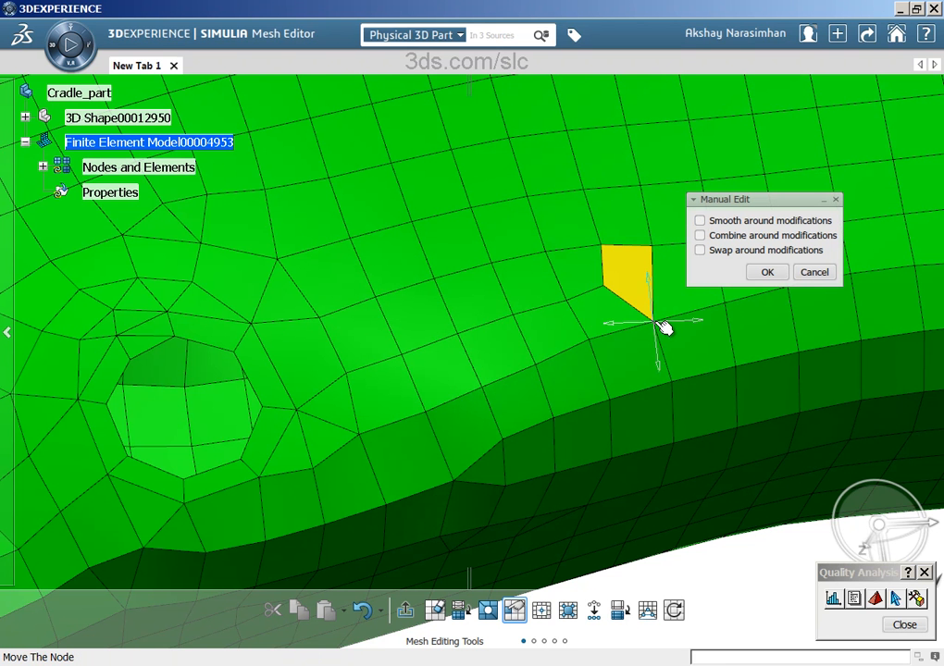
{"action": "mouse_move", "coordinate": [653, 323]}
{"action": "left_mouse_down"}
{"action": "mouse_move", "coordinate": [660, 302]}
{"action": "mouse_move", "coordinate": [653, 327]}
{"action": "mouse_move", "coordinate": [666, 312]}
{"action": "mouse_move", "coordinate": [649, 327]}
{"action": "mouse_move", "coordinate": [653, 314]}
{"action": "mouse_move", "coordinate": [655, 321]}
{"action": "left_mouse_up"}
{"action": "left_click", "coordinate": [700, 221]}
{"action": "left_click", "coordinate": [654, 323]}
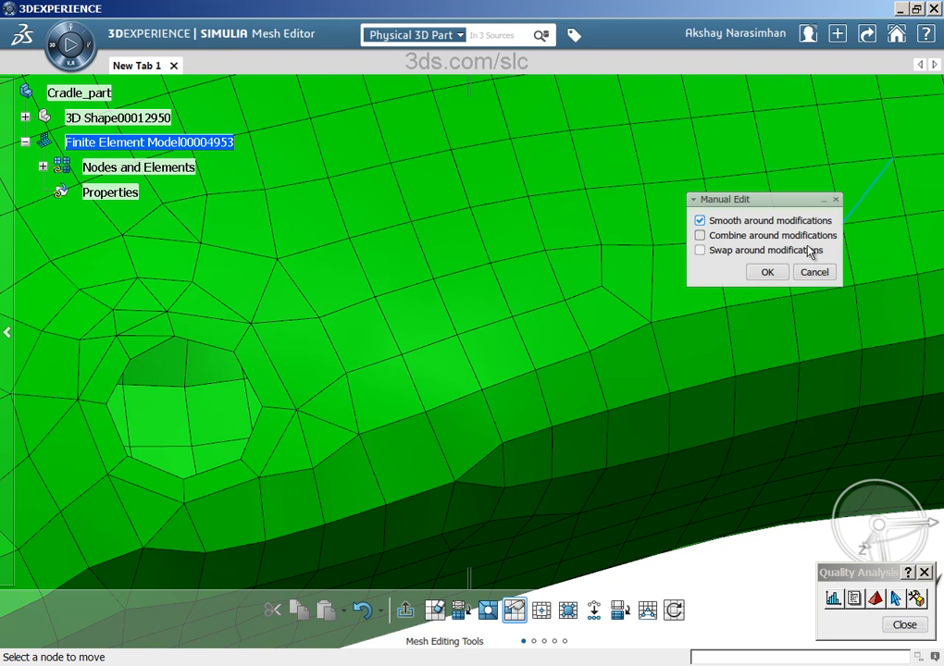
{"action": "left_click", "coordinate": [770, 272]}
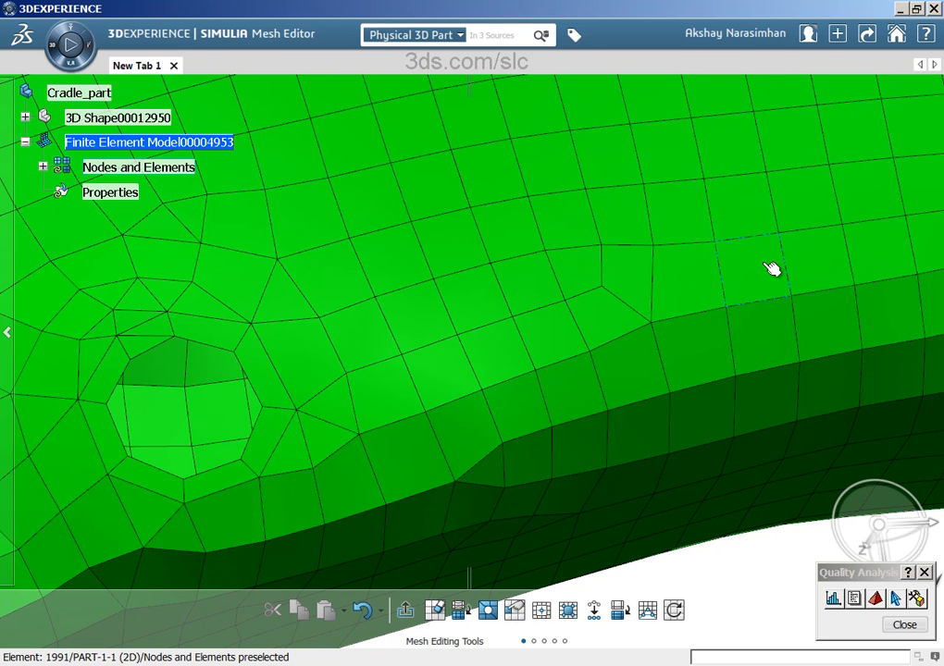
Check the good, poor and bad element figures in the Quality Report, close it, and view the whole cradle mesh
{"action": "middle_click_drag", "start_coordinate": [447, 160], "coordinate": [323, 294]}
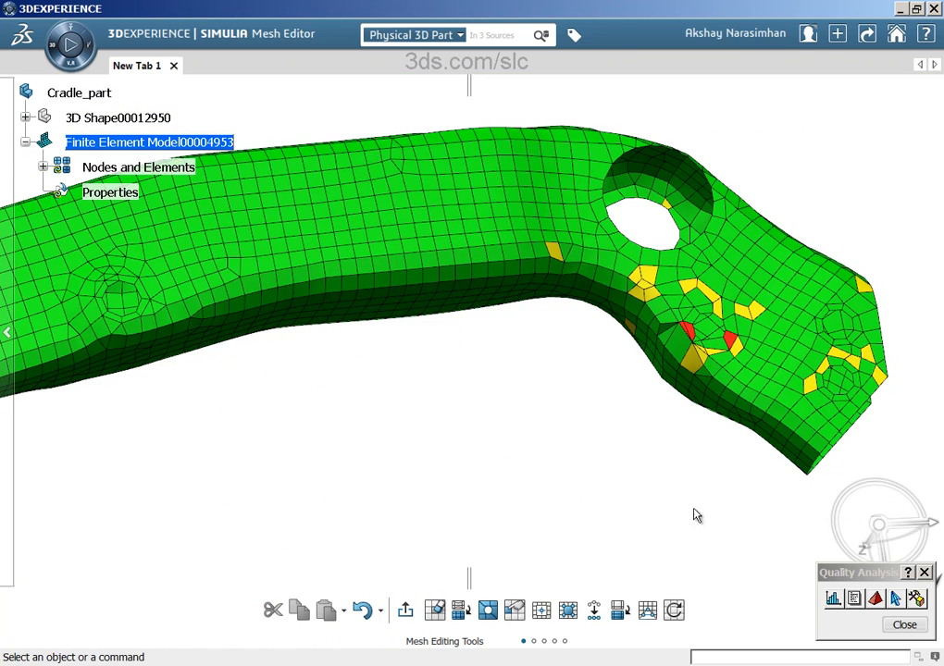
{"action": "left_click", "coordinate": [833, 599]}
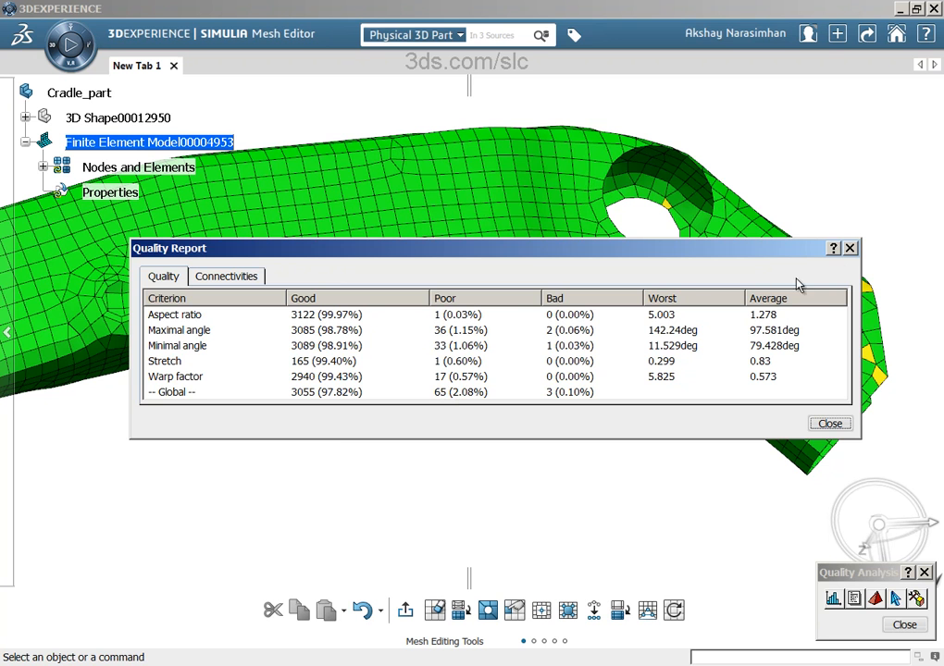
{"action": "left_click", "coordinate": [830, 423]}
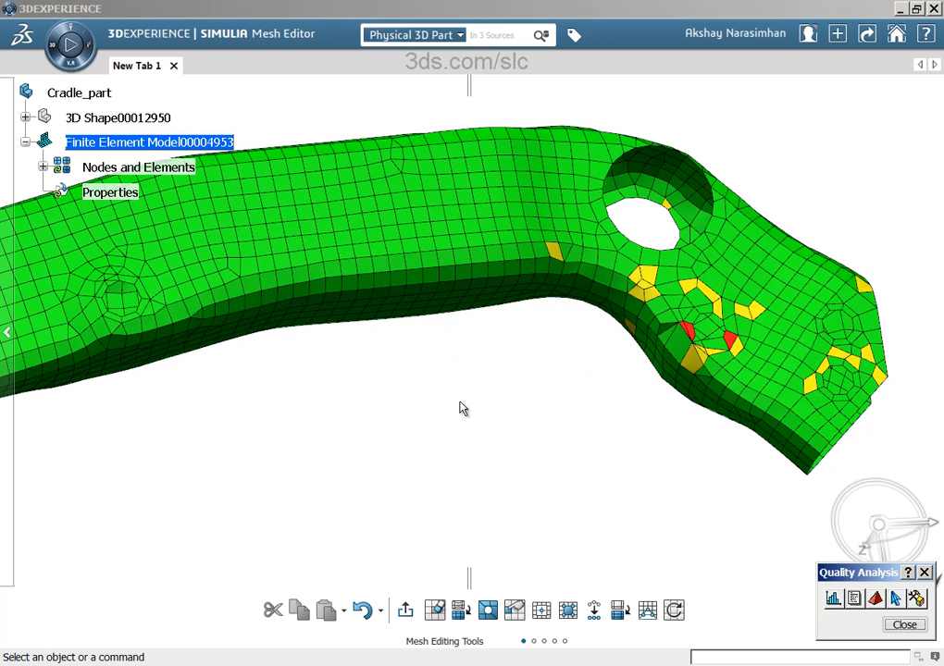
{"action": "middle_click_drag", "start_coordinate": [548, 395], "coordinate": [435, 415]}
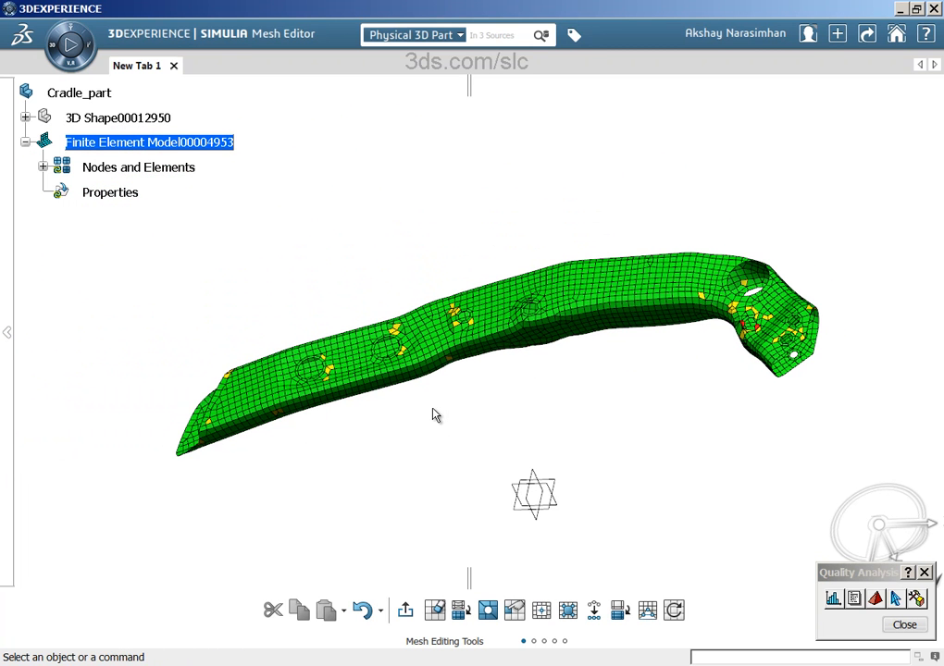